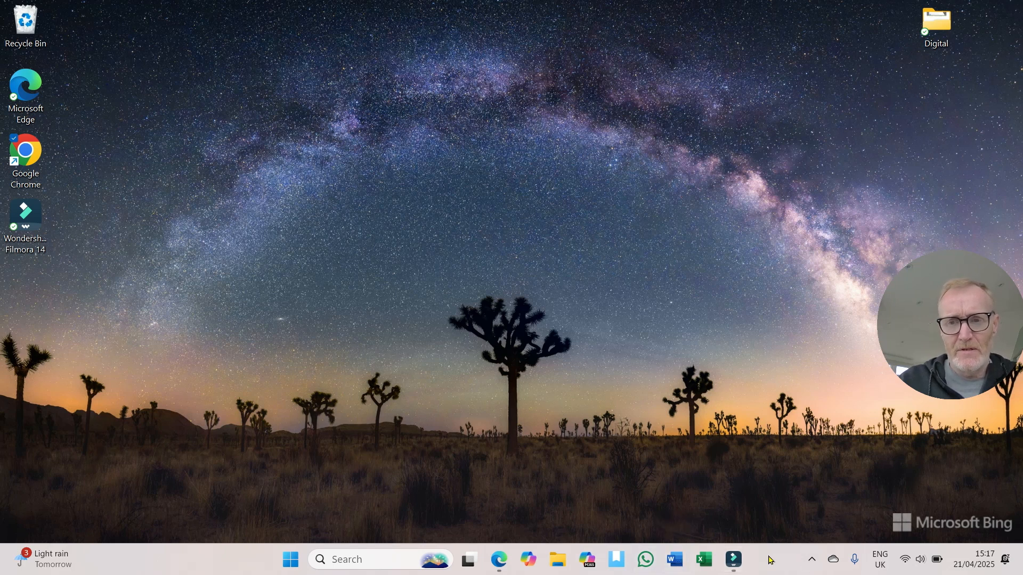
# Step: Unpin Word from the Windows taskbar
pyautogui.click(674, 561)
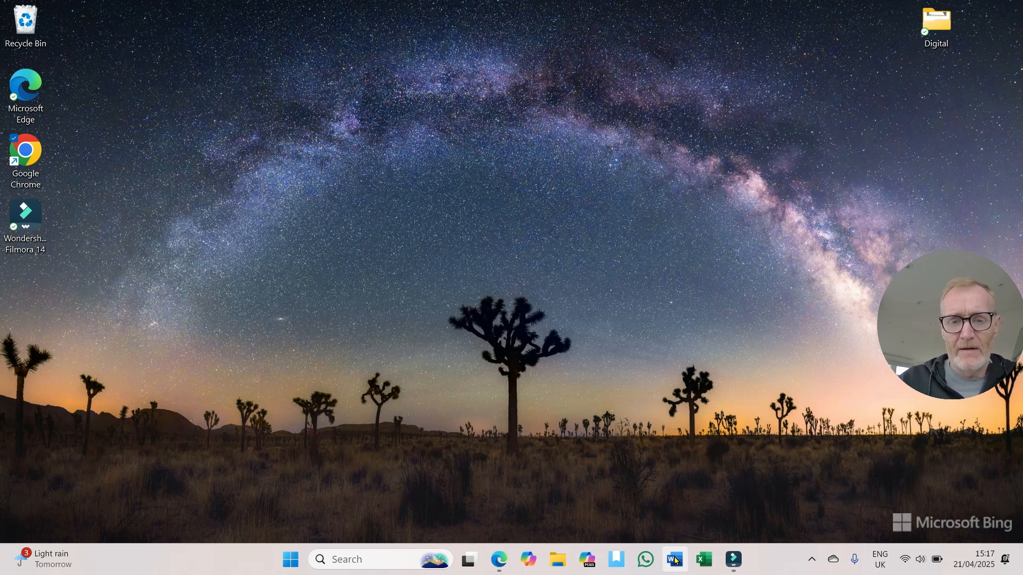
pyautogui.rightClick(675, 561)
pyautogui.click(665, 525)
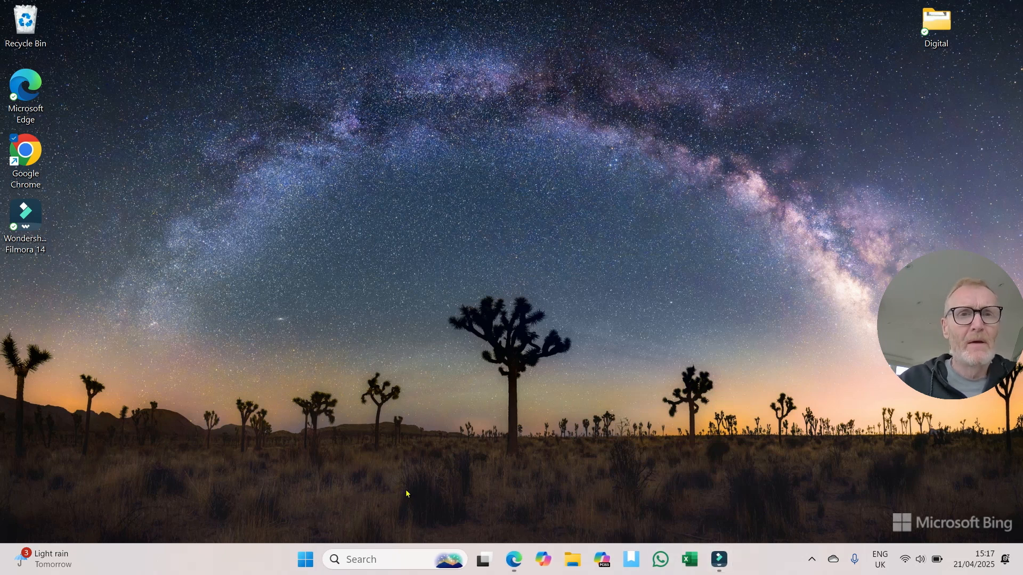
# Step: Search the Start menu for "word" to find the Word app, and close the search without launching it
pyautogui.click(304, 561)
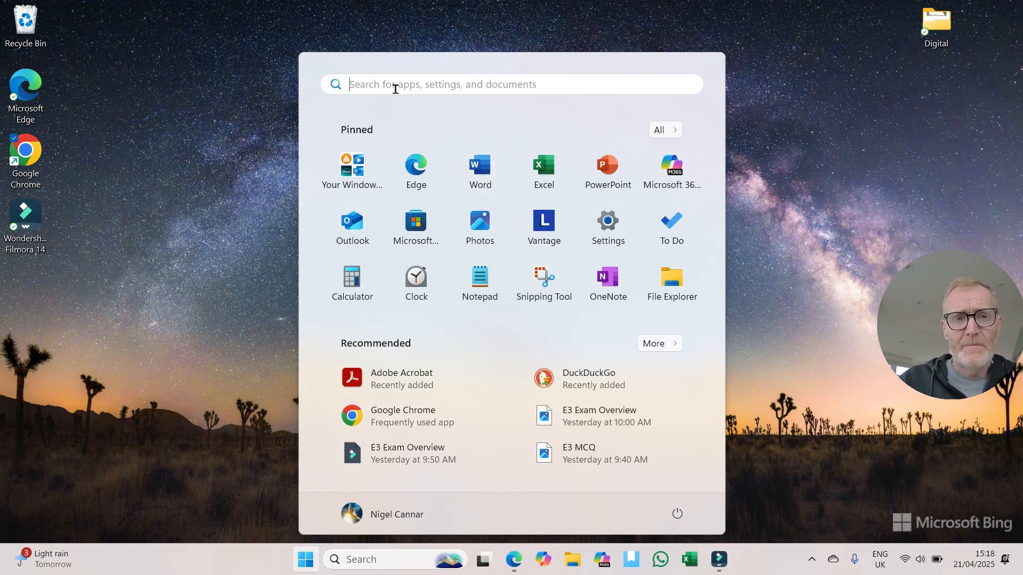
pyautogui.click(354, 82)
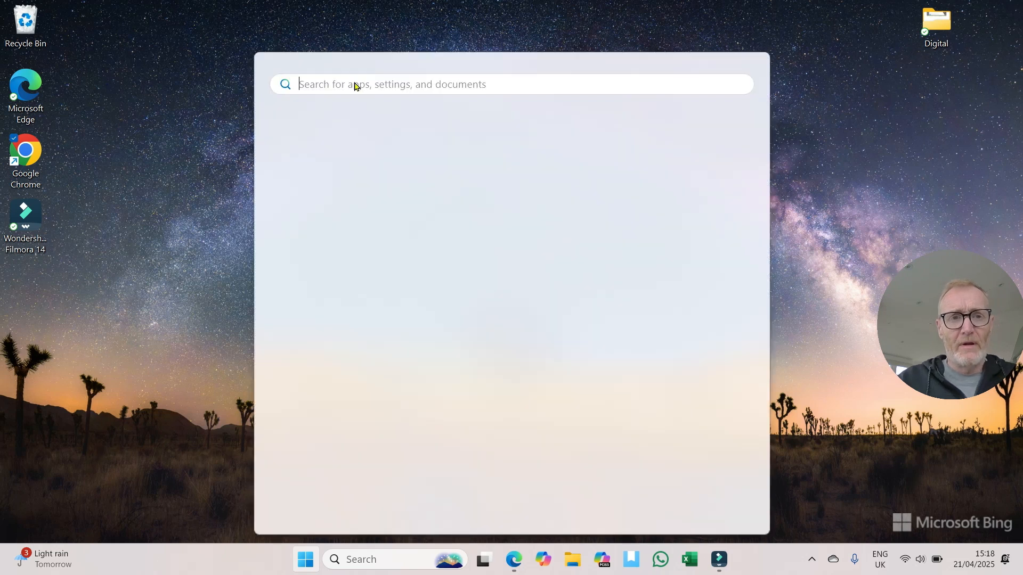
pyautogui.write('word')
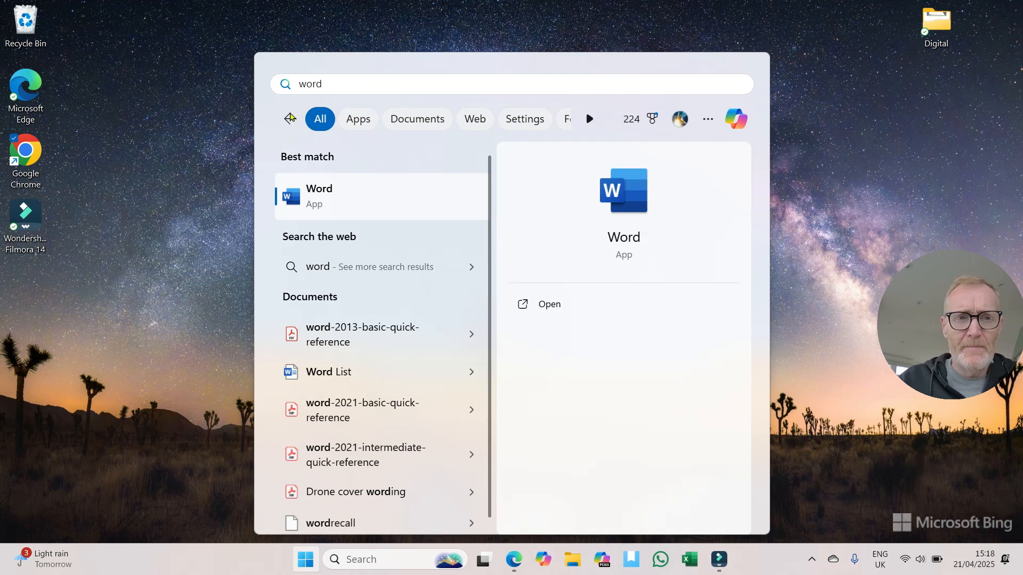
pyautogui.click(291, 117)
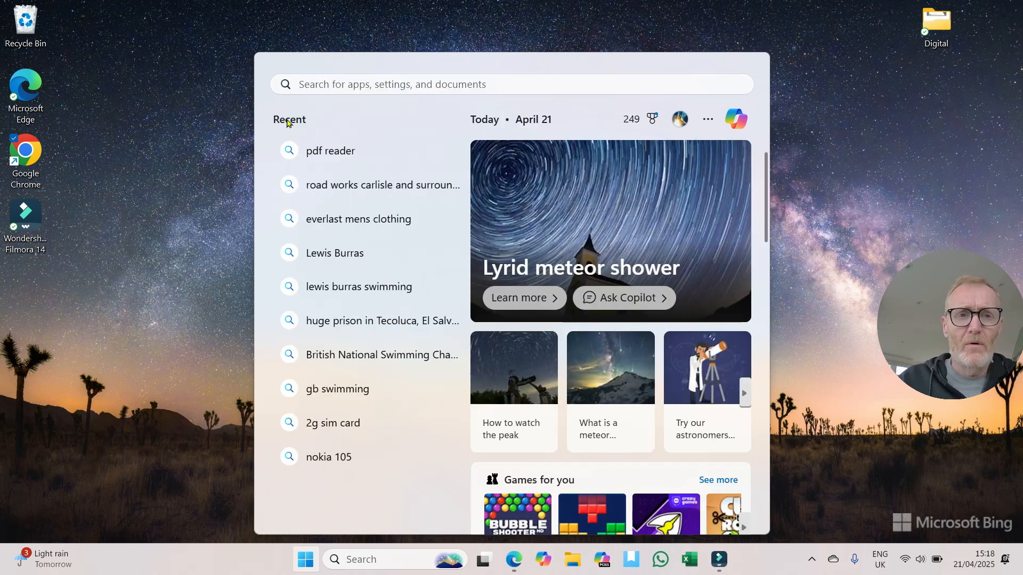
pyautogui.click(303, 558)
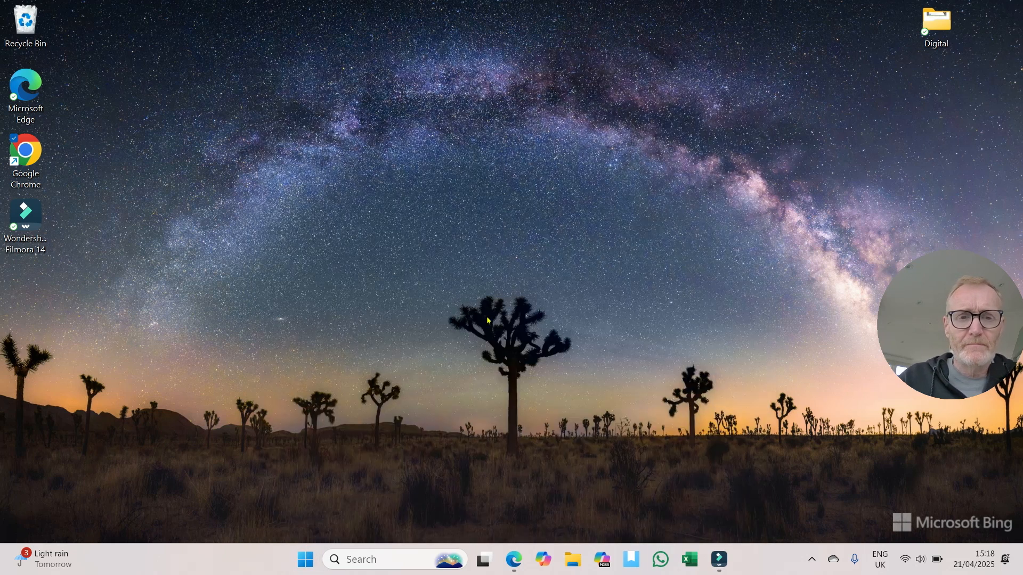
# Step: Find Word in the complete alphabetical list of installed apps and launch it
pyautogui.click(305, 559)
pyautogui.click(660, 129)
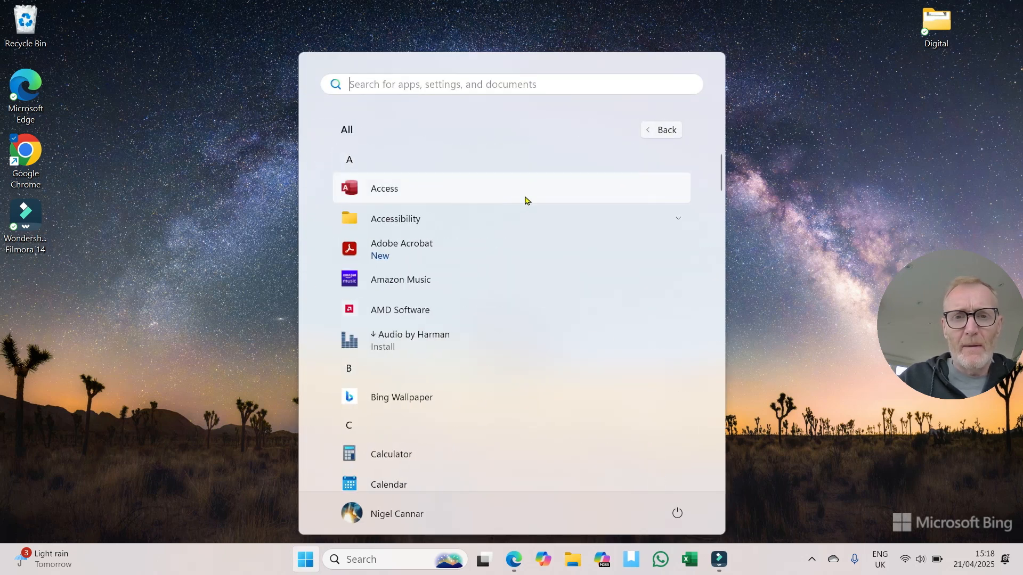
pyautogui.scroll(-3, 506, 242)
pyautogui.moveTo(722, 181); pyautogui.dragTo(683, 437)
pyautogui.click(377, 400)
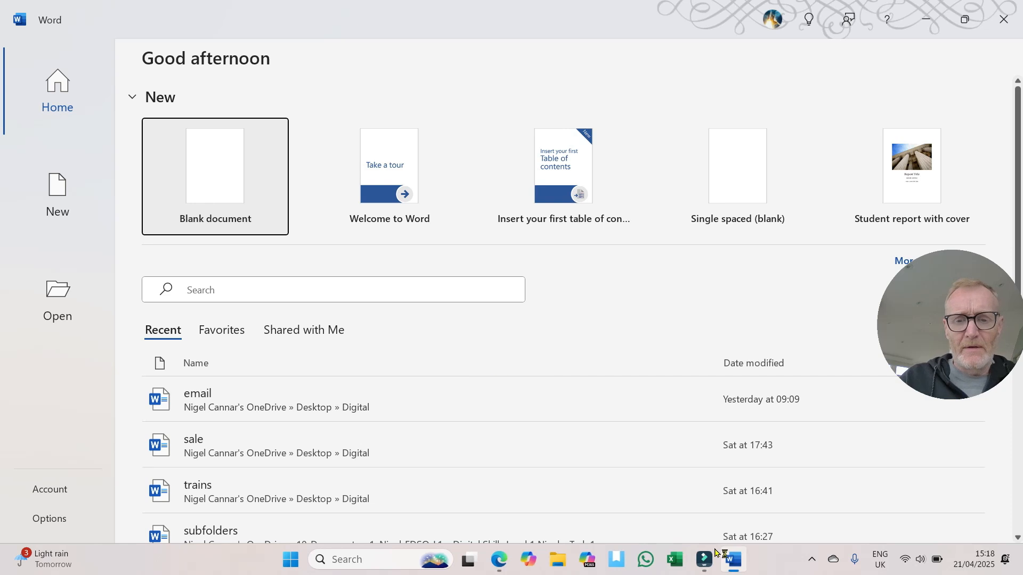
# Step: Pin the running Word app to the Windows taskbar
pyautogui.moveTo(740, 560)
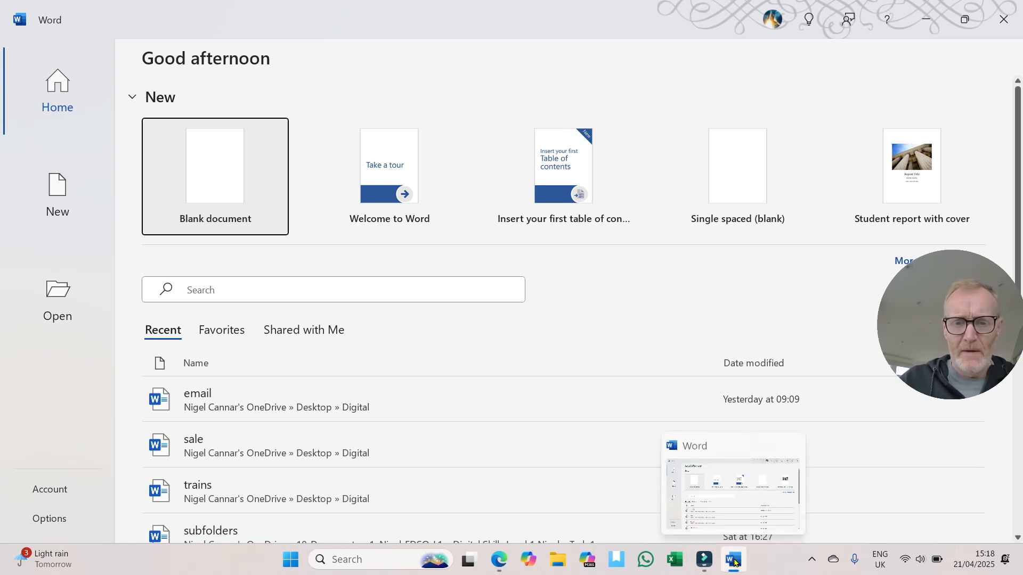
pyautogui.rightClick(734, 560)
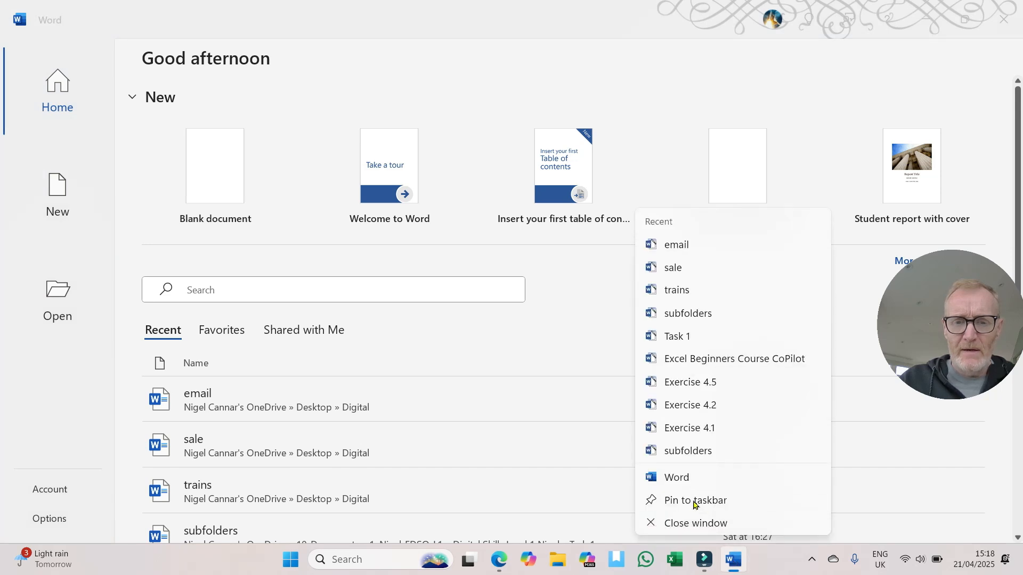
pyautogui.click(674, 501)
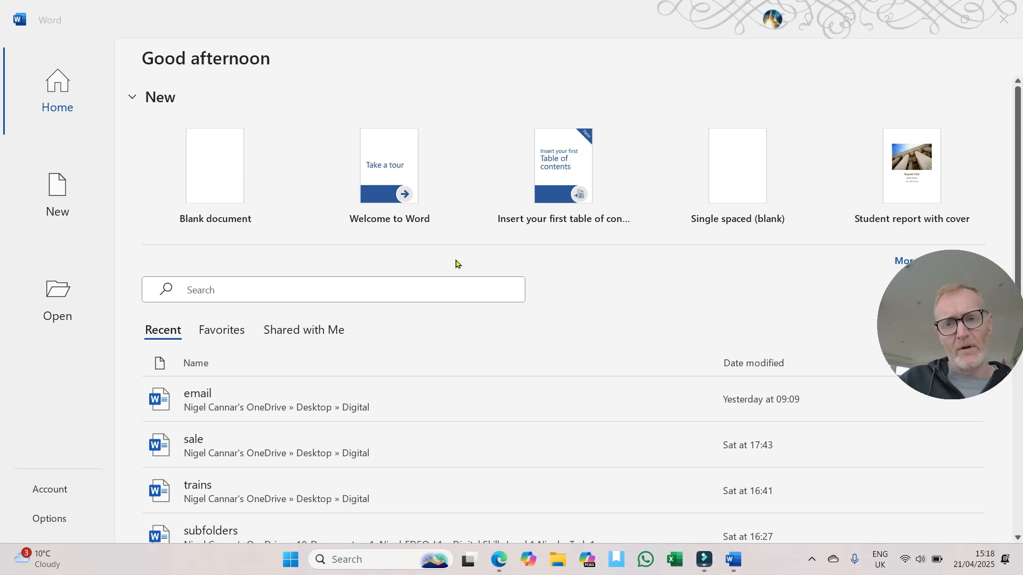
# Step: Create a document from the Welcome to Word template and dismiss the personal information removal notice
pyautogui.click(379, 167)
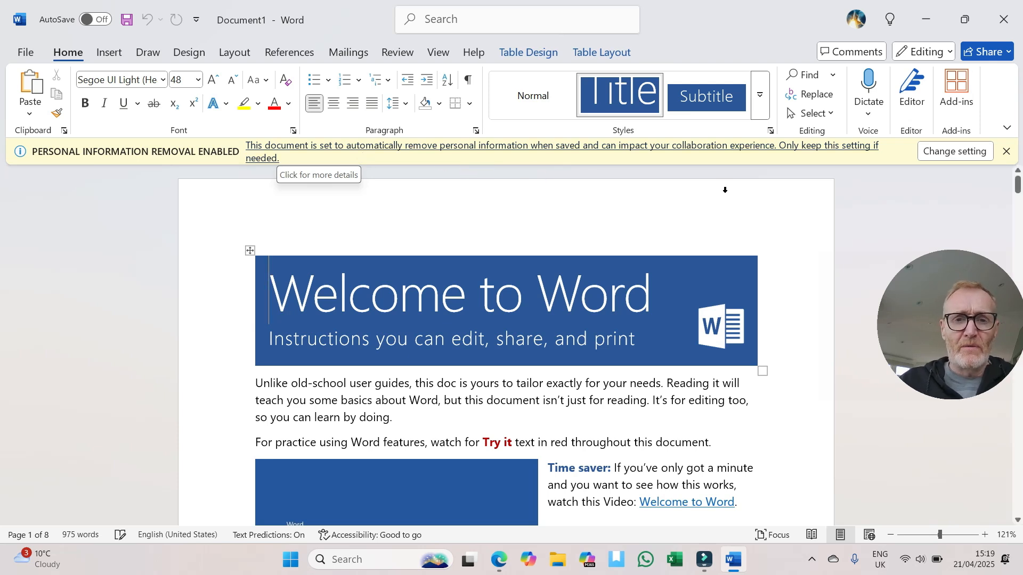
pyautogui.click(1006, 151)
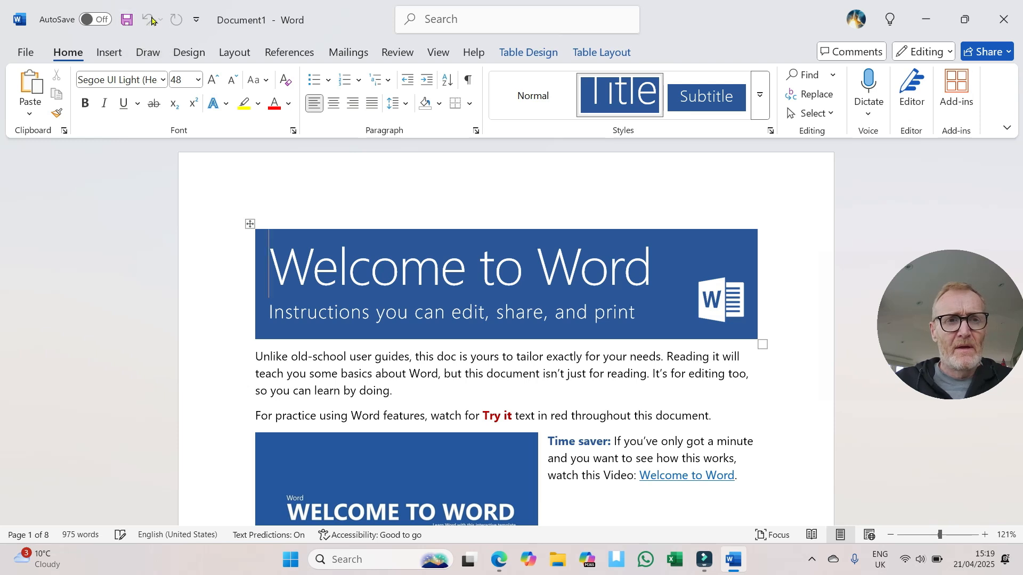
# Step: Add the Quick Print command to the Quick Access Toolbar
pyautogui.click(197, 22)
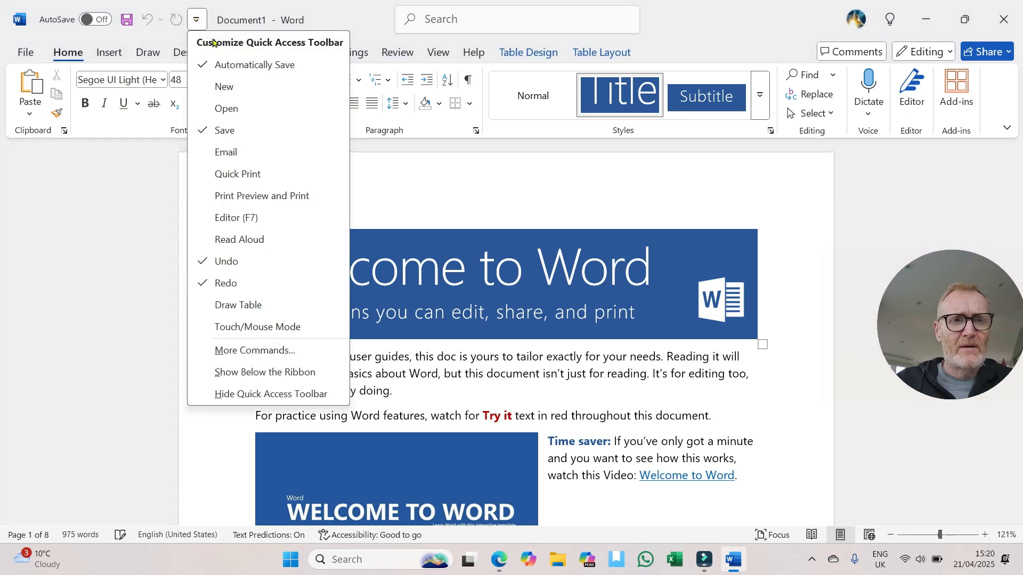
pyautogui.click(238, 178)
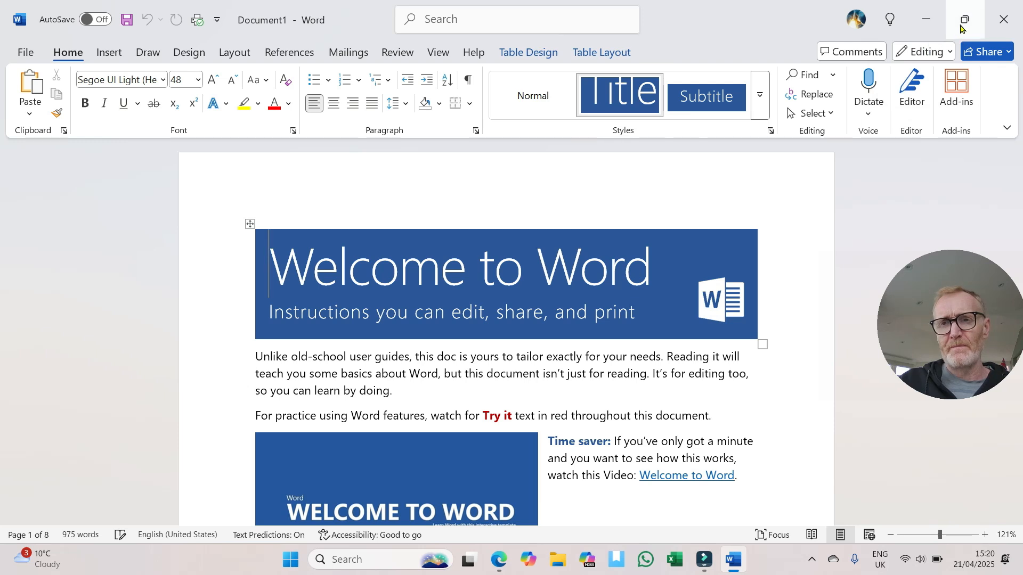
pyautogui.moveTo(969, 24)
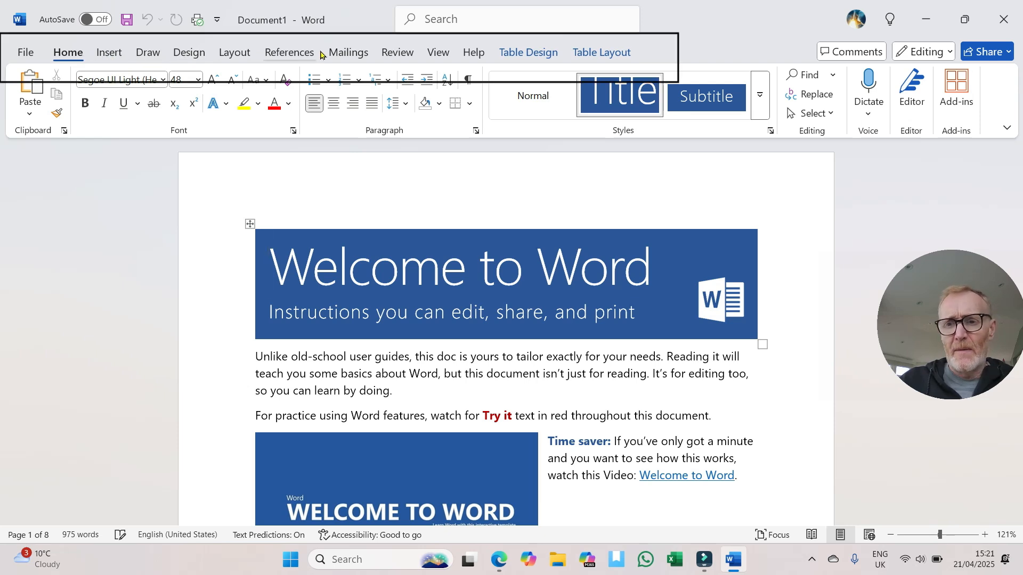
# Step: Look through the Insert, Draw, Design, Layout, References, Mailings and Review commands, and return to the Home commands
pyautogui.click(108, 53)
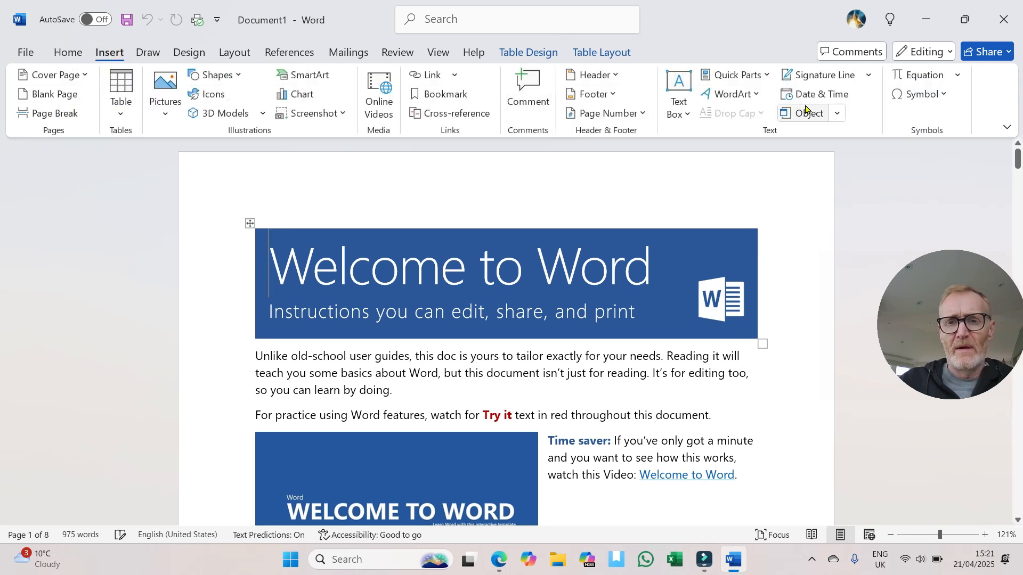
pyautogui.click(148, 54)
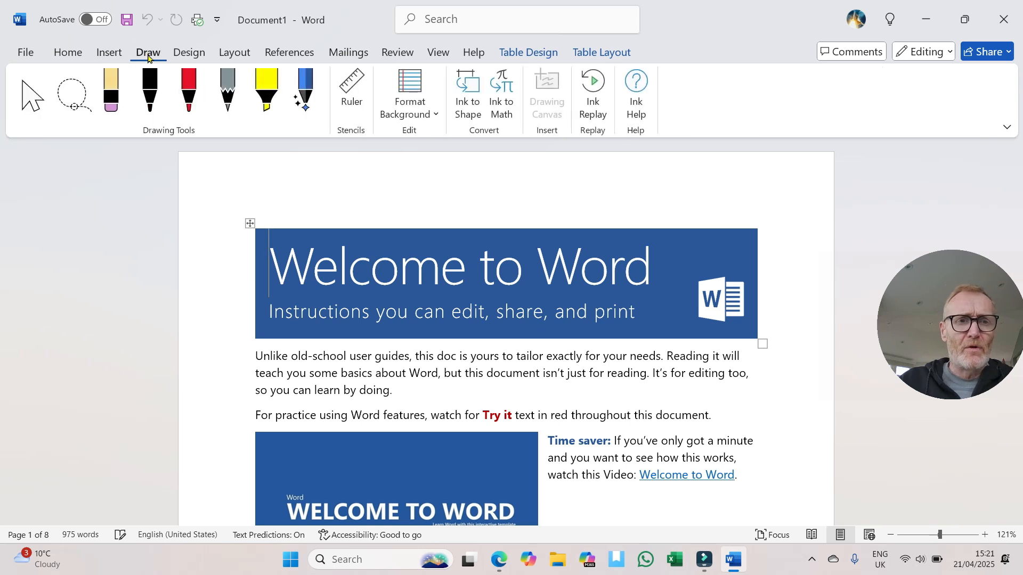
pyautogui.click(182, 51)
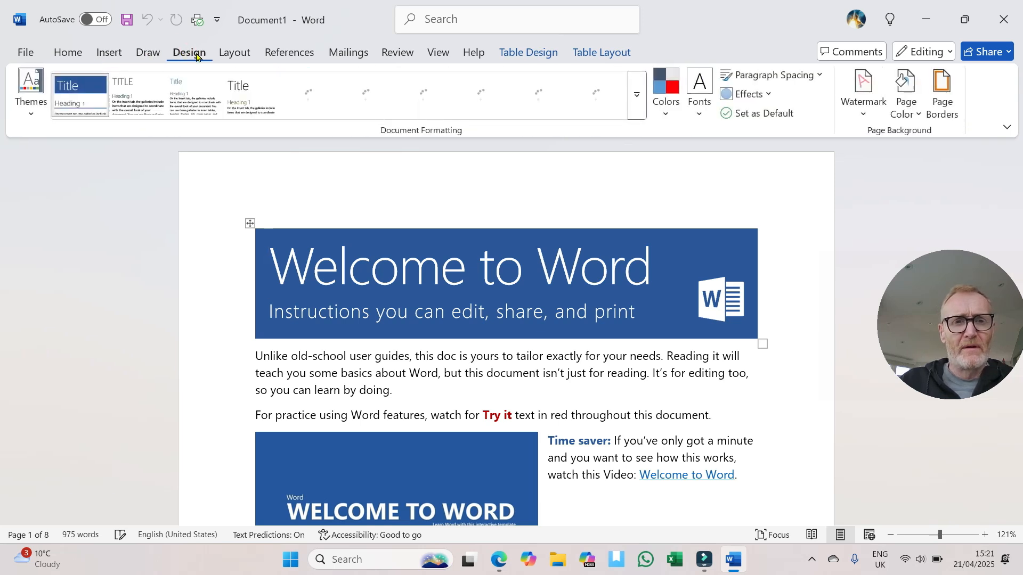
pyautogui.click(239, 55)
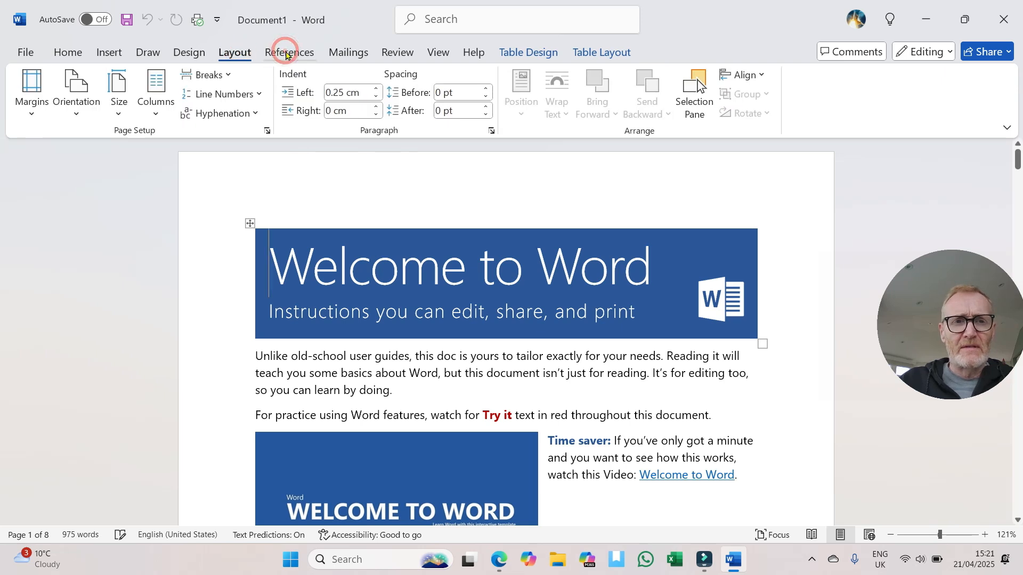
pyautogui.click(286, 53)
pyautogui.click(368, 52)
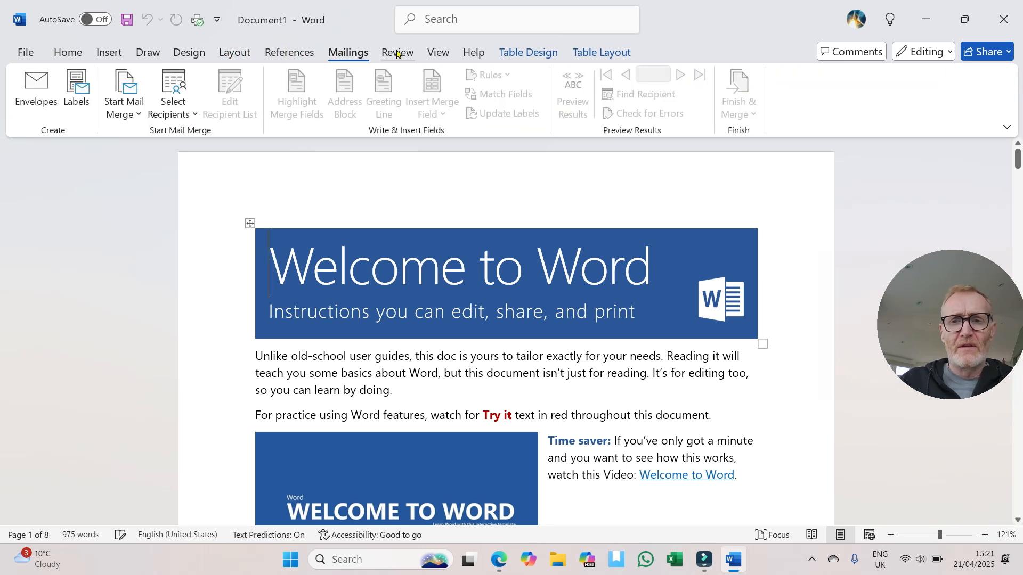
pyautogui.click(397, 51)
pyautogui.click(71, 53)
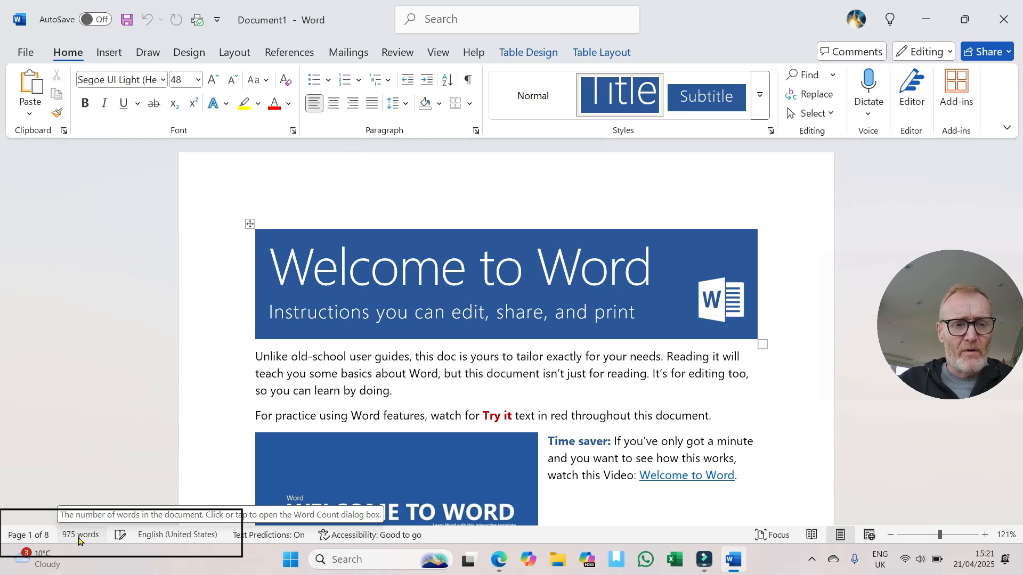
# Step: Set the document's proofing language to English (United Kingdom) and make it the default for new documents based on this template
pyautogui.click(168, 537)
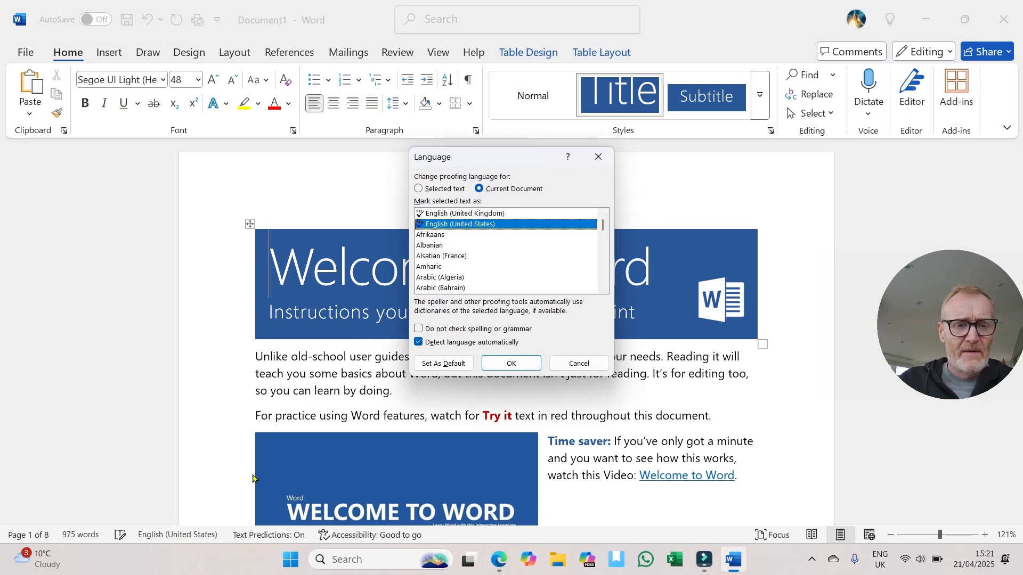
pyautogui.click(467, 214)
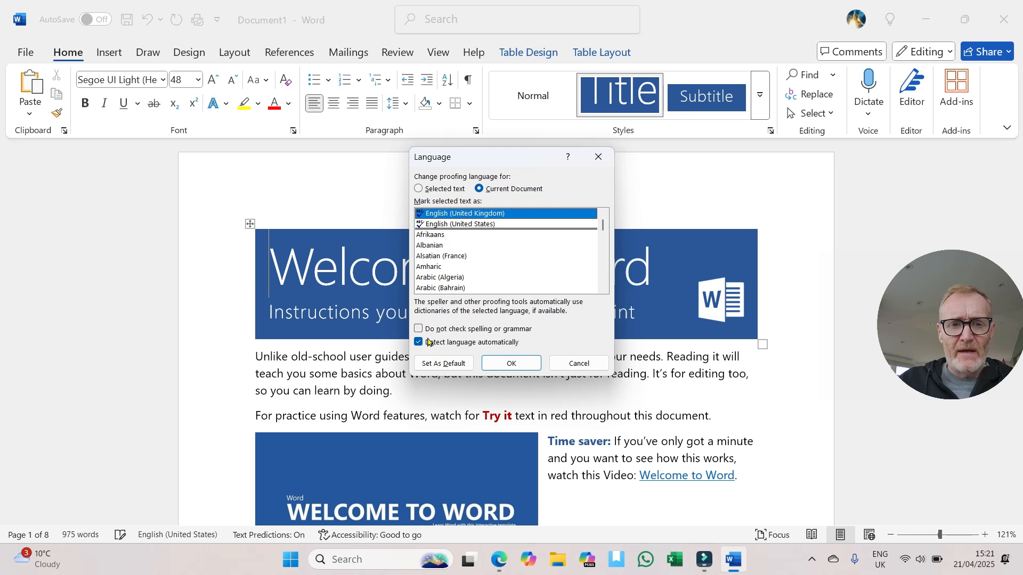
pyautogui.click(437, 364)
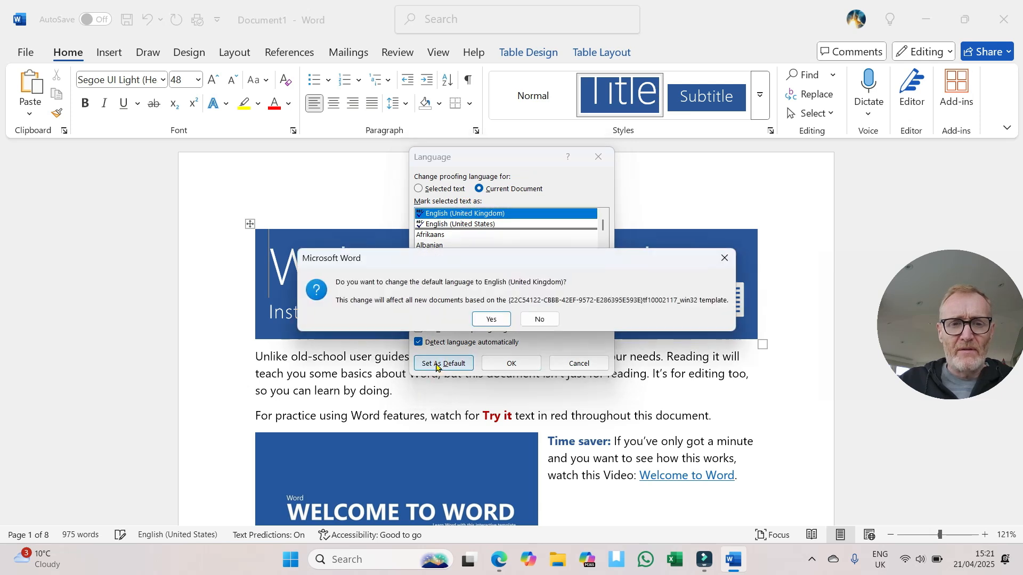
pyautogui.click(486, 320)
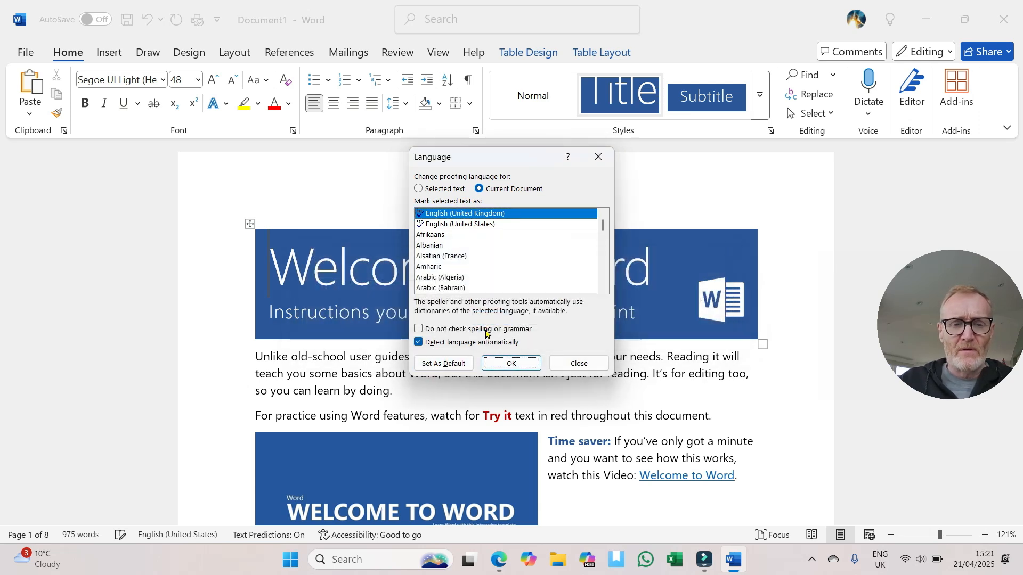
pyautogui.click(511, 364)
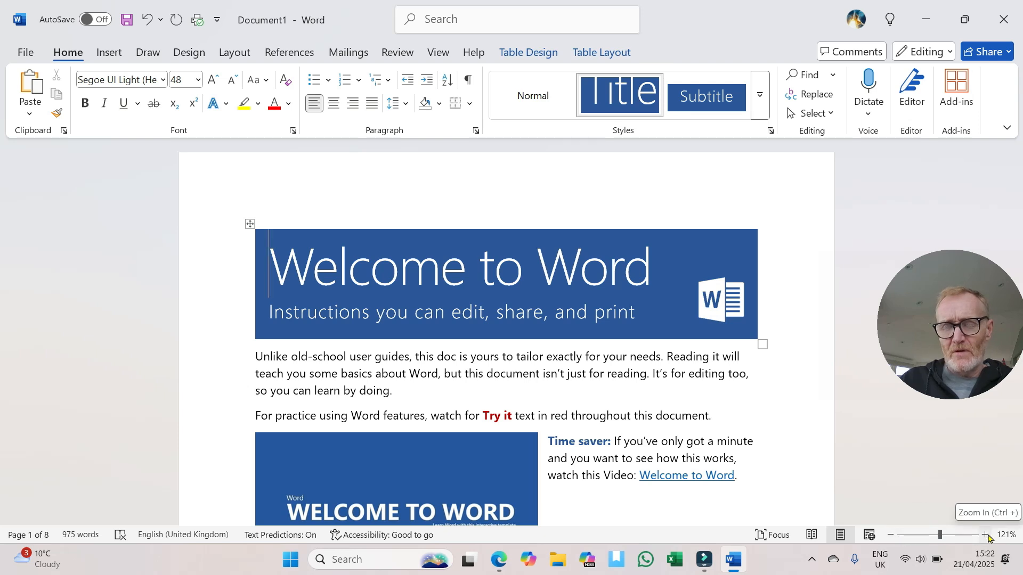
# Step: Zoom the document out to 59%, and practise zooming in and out until the view is at 89%
pyautogui.moveTo(940, 533)
pyautogui.mouseDown()
pyautogui.moveTo(951, 534)
pyautogui.moveTo(920, 535)
pyautogui.mouseUp()
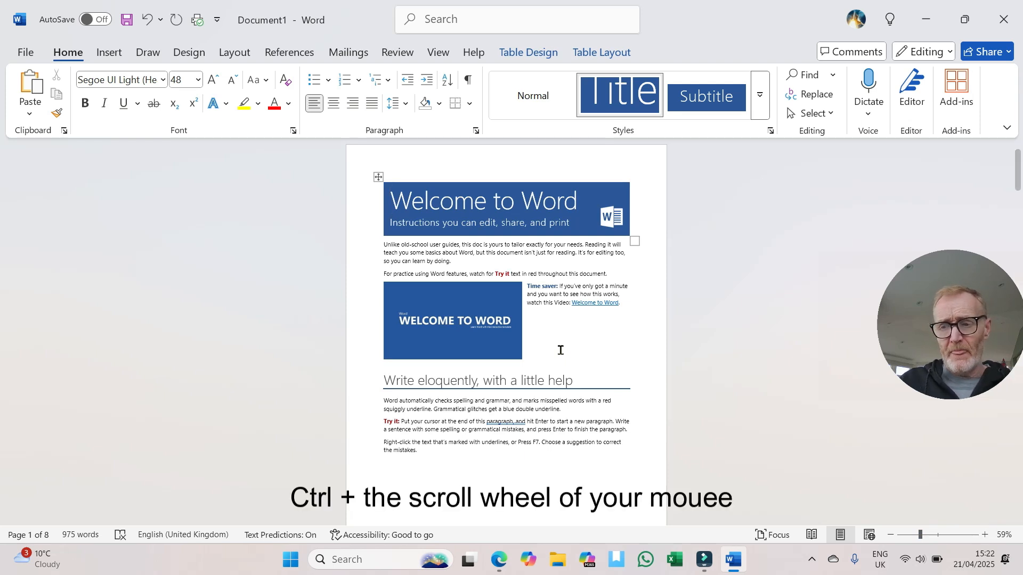
pyautogui.keyDown('ctrl'); pyautogui.scroll(6, 561, 350); pyautogui.keyUp('ctrl')
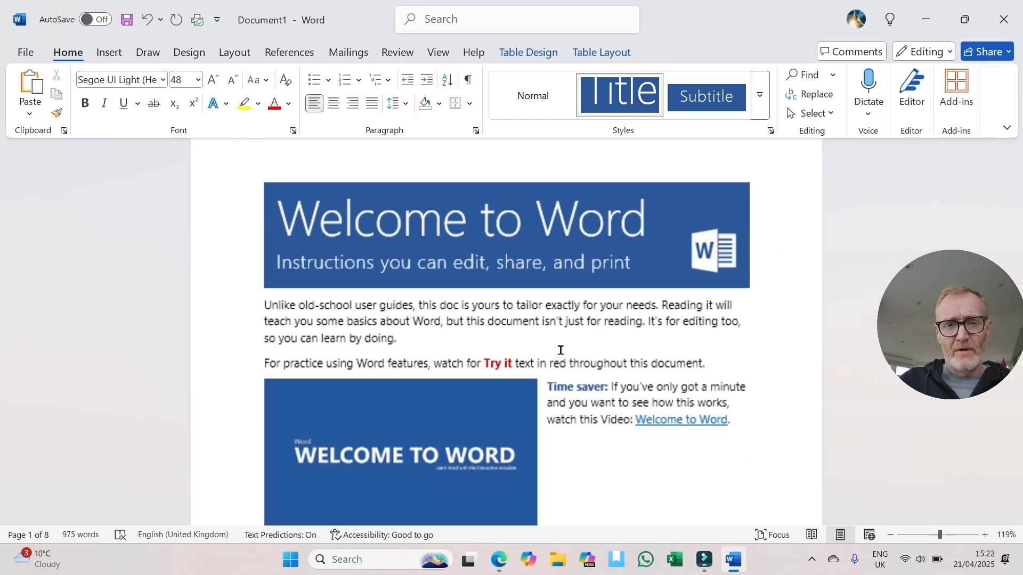
pyautogui.keyDown('ctrl'); pyautogui.scroll(-7, 560, 350); pyautogui.keyUp('ctrl')
pyautogui.keyDown('ctrl'); pyautogui.scroll(6, 560, 350); pyautogui.keyUp('ctrl')
pyautogui.keyDown('ctrl'); pyautogui.scroll(-3, 561, 350); pyautogui.keyUp('ctrl')
pyautogui.keyDown('ctrl'); pyautogui.scroll(4, 560, 350); pyautogui.keyUp('ctrl')
pyautogui.keyDown('ctrl'); pyautogui.scroll(-2, 561, 351); pyautogui.keyUp('ctrl')
pyautogui.keyDown('ctrl'); pyautogui.scroll(2, 560, 352); pyautogui.keyUp('ctrl')
pyautogui.keyDown('ctrl'); pyautogui.scroll(-2, 560, 352); pyautogui.keyUp('ctrl')
pyautogui.keyDown('ctrl'); pyautogui.scroll(-1, 561, 354); pyautogui.keyUp('ctrl')
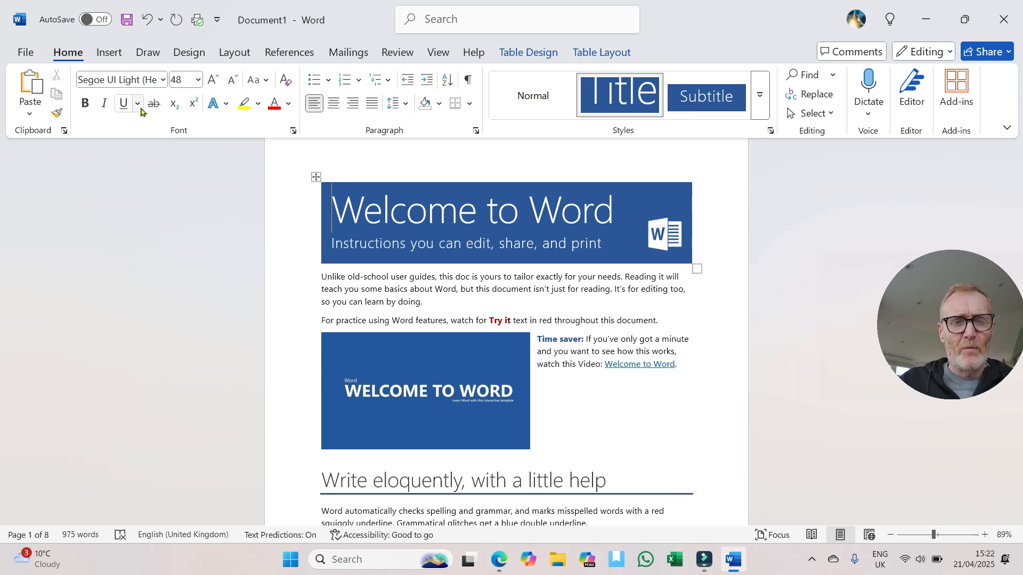
# Step: Select the opening paragraph below the title banner and set its font to Arial
pyautogui.click(346, 289)
pyautogui.moveTo(318, 282); pyautogui.dragTo(695, 290)
pyautogui.click(431, 302)
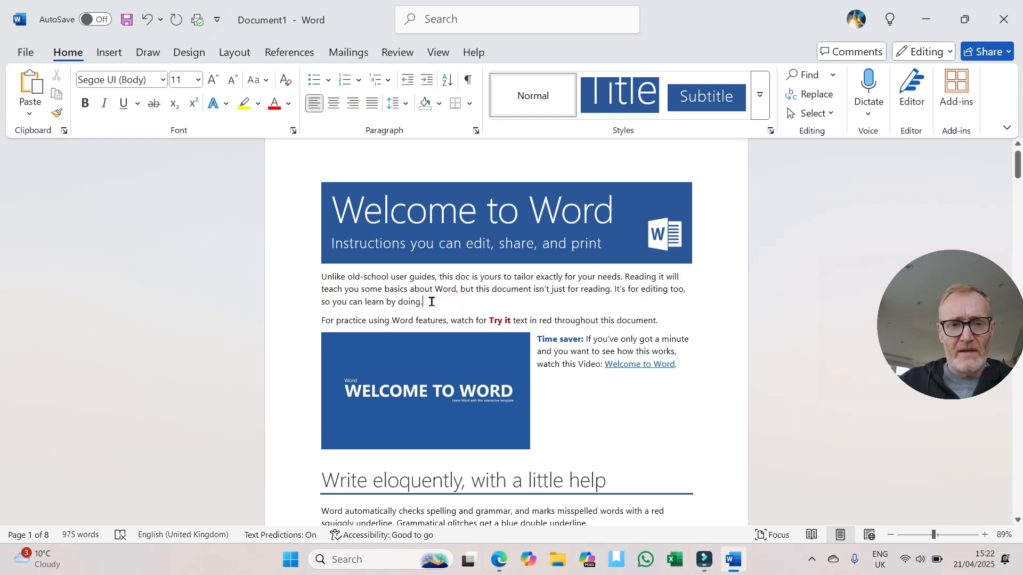
pyautogui.click(322, 279)
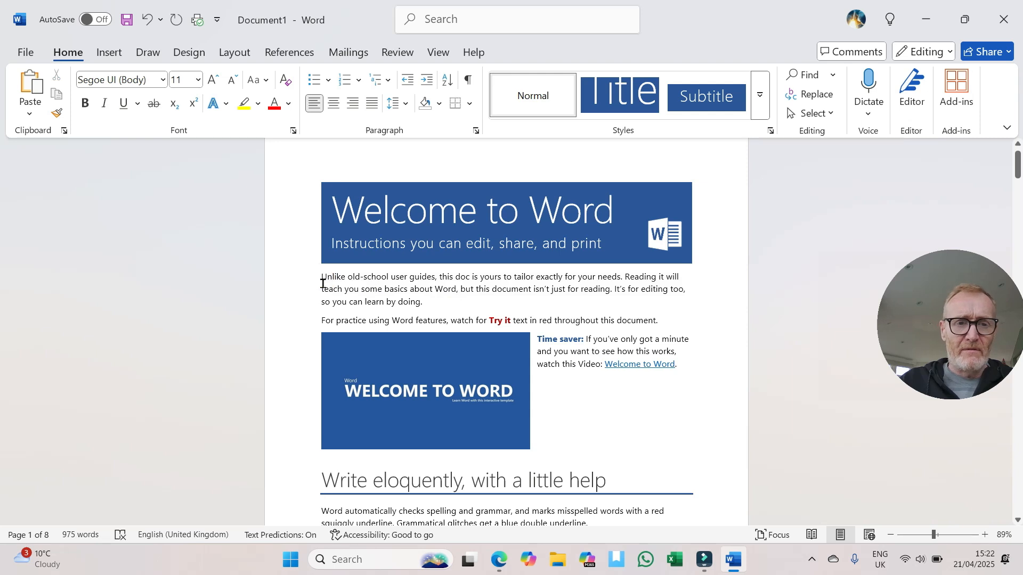
pyautogui.moveTo(321, 278); pyautogui.dragTo(460, 306)
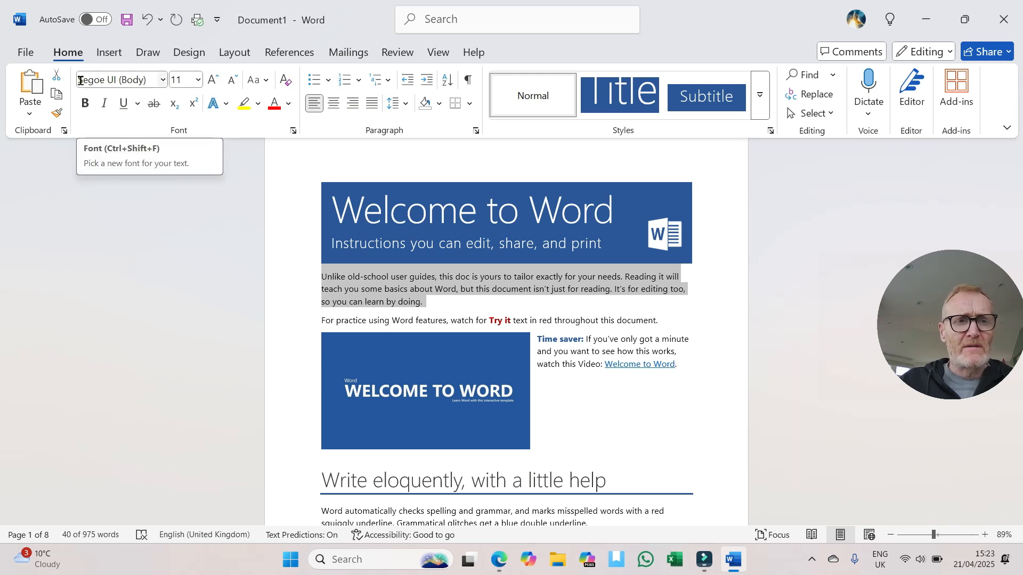
pyautogui.click(163, 80)
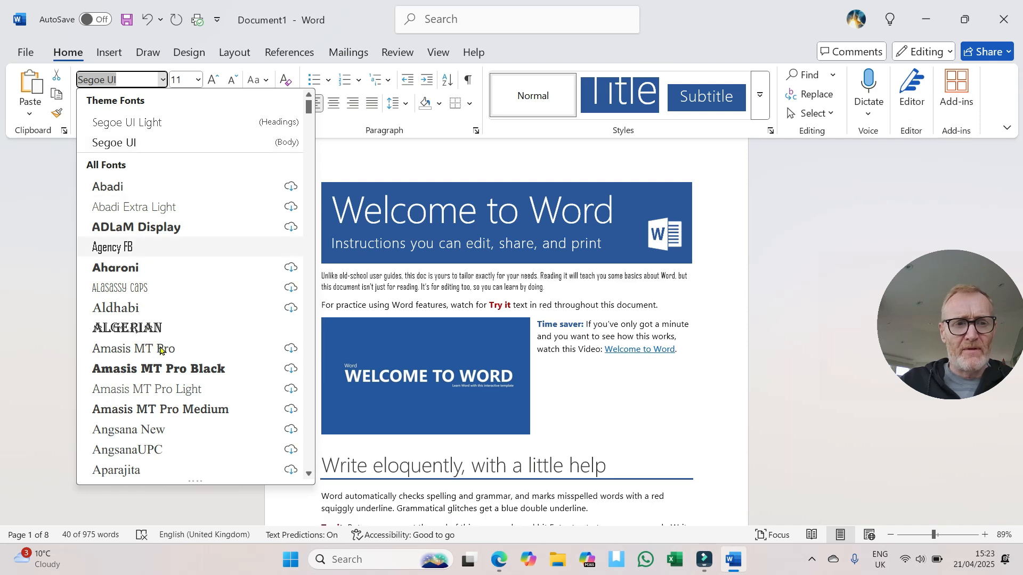
pyautogui.scroll(-3, 144, 352)
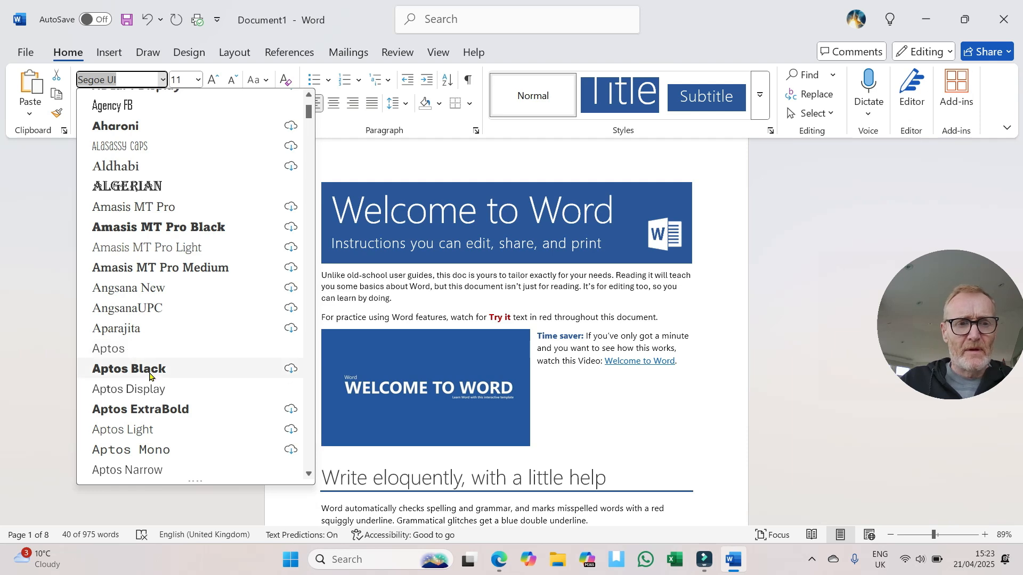
pyautogui.scroll(-2, 150, 384)
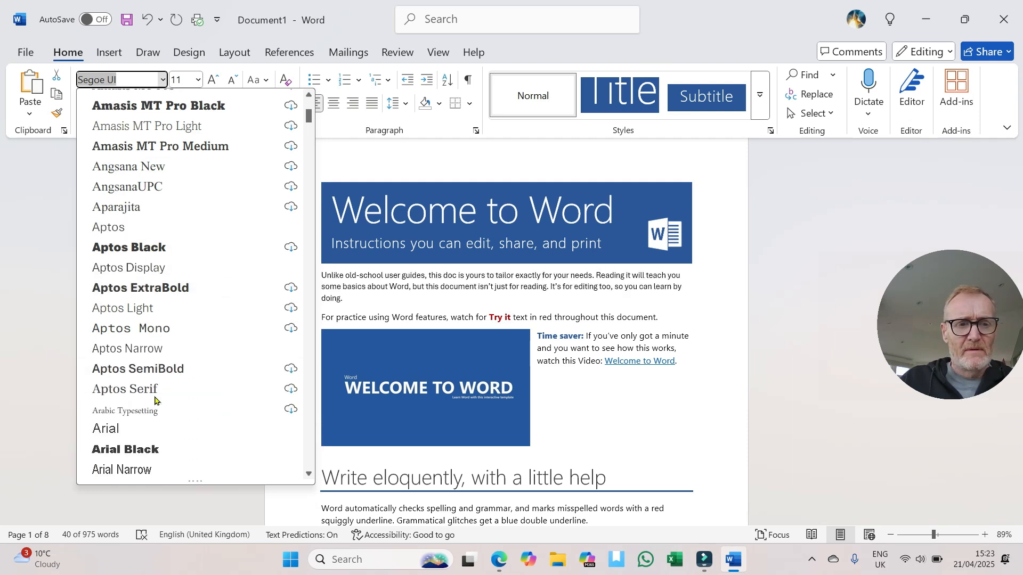
pyautogui.click(126, 429)
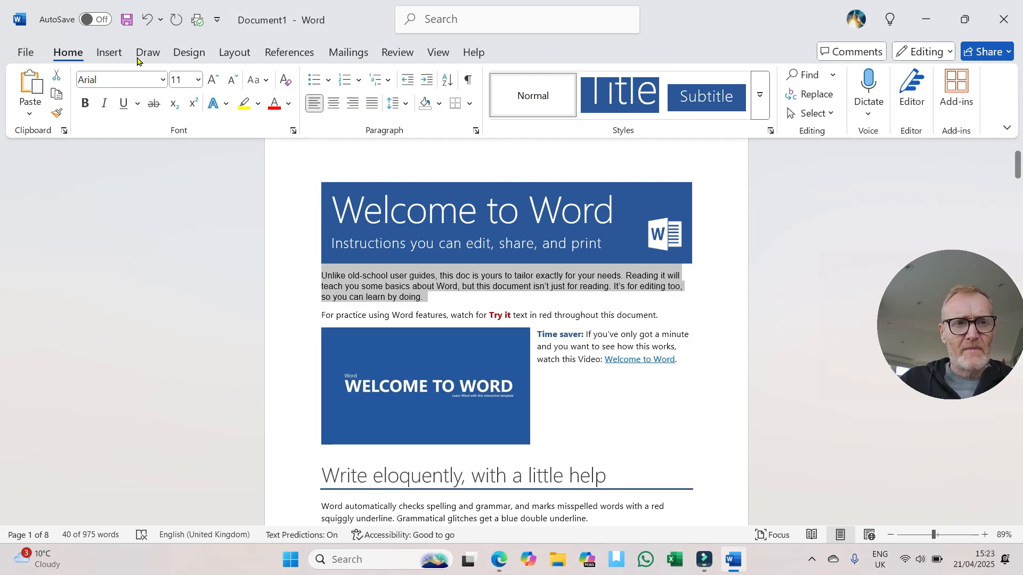
# Step: Grow the selected paragraph's font size stepwise to 20 and shrink it back to 16
pyautogui.click(212, 83)
pyautogui.click(212, 83)
pyautogui.click(212, 82)
pyautogui.click(212, 82)
pyautogui.click(212, 82)
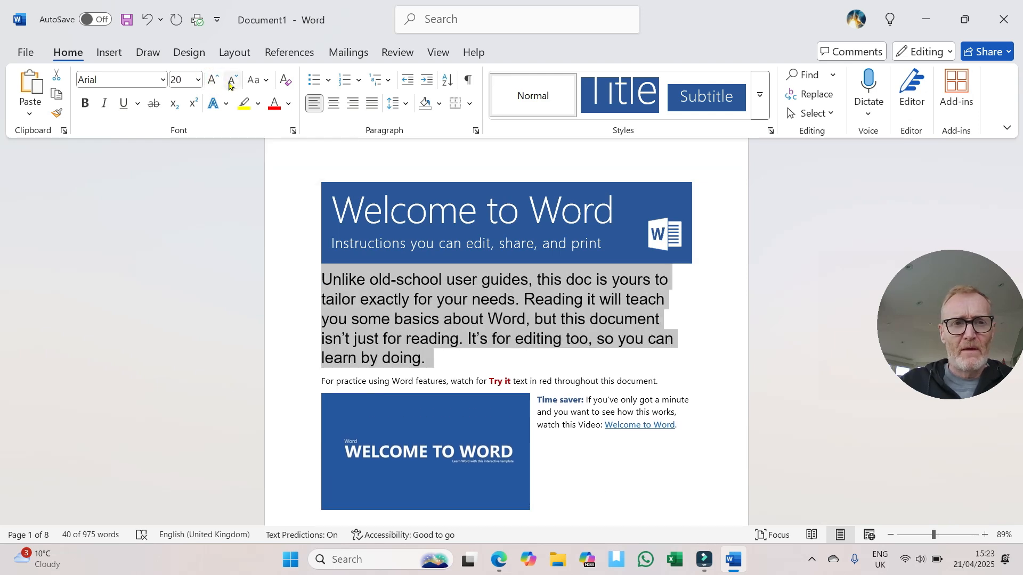
pyautogui.click(232, 84)
pyautogui.click(232, 83)
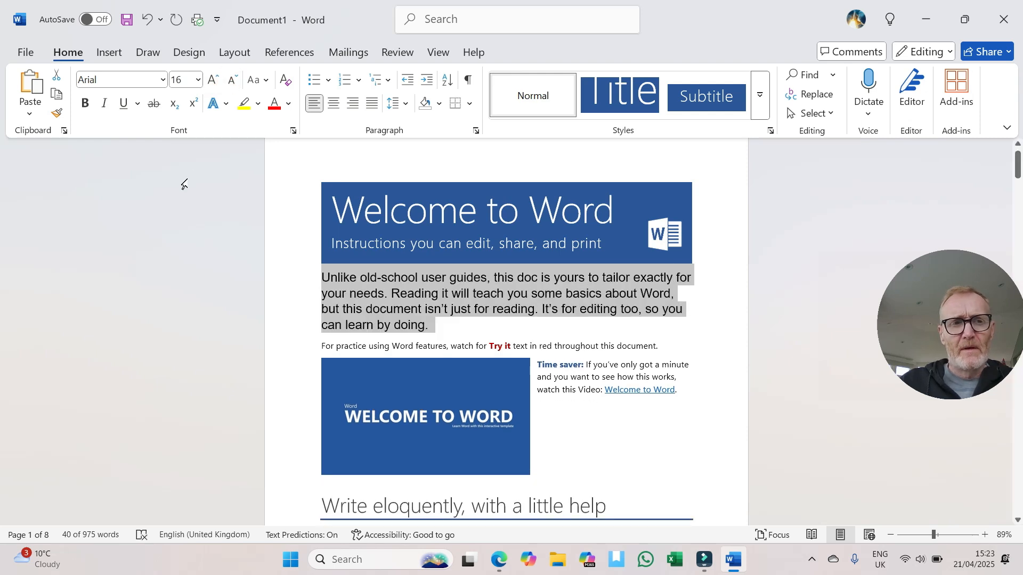
# Step: Apply bold, italic, underline and strikethrough to the opening paragraph
pyautogui.click(85, 103)
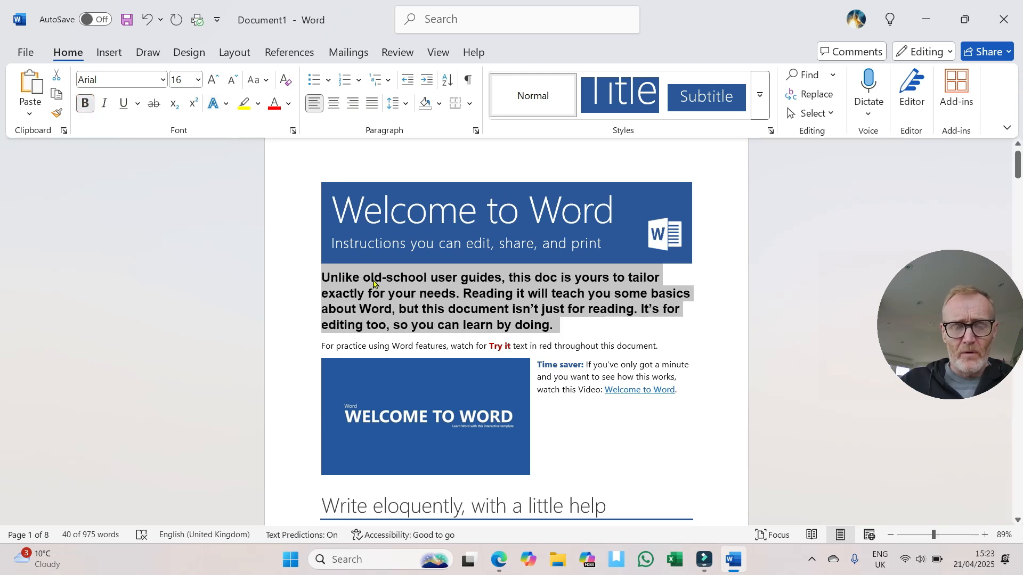
pyautogui.click(600, 357)
pyautogui.moveTo(317, 277); pyautogui.dragTo(564, 324)
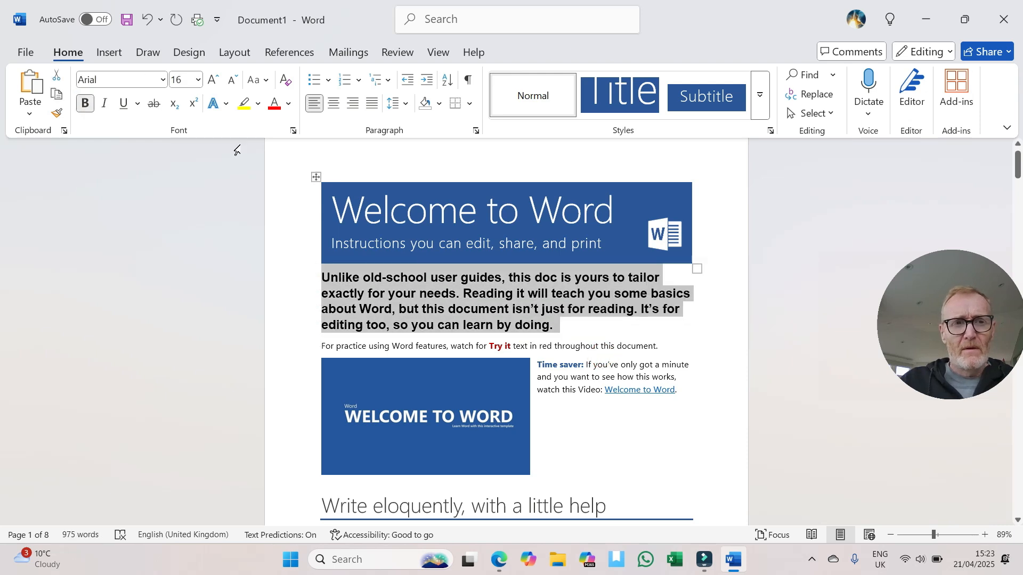
pyautogui.click(105, 104)
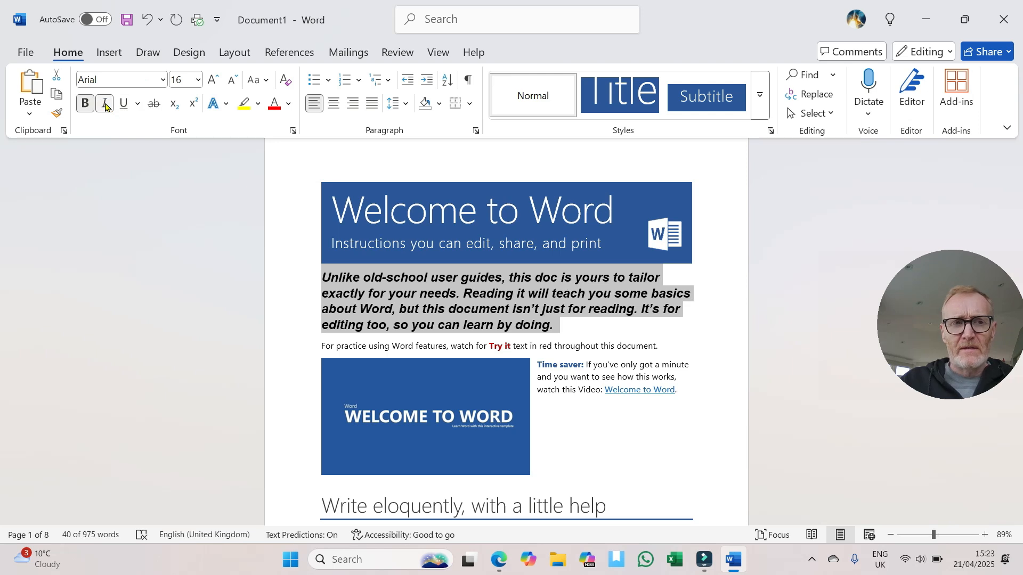
pyautogui.click(123, 104)
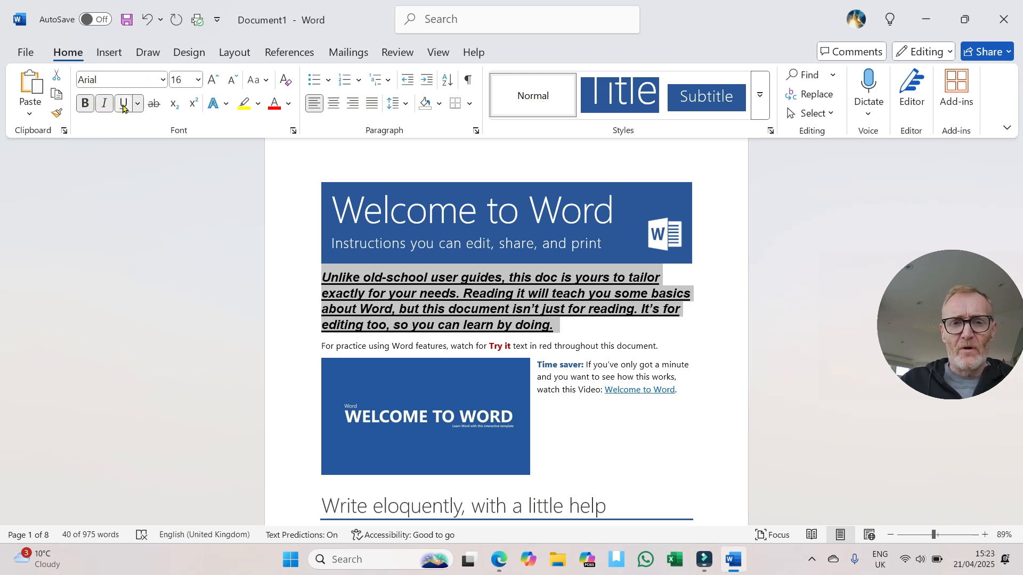
pyautogui.click(153, 104)
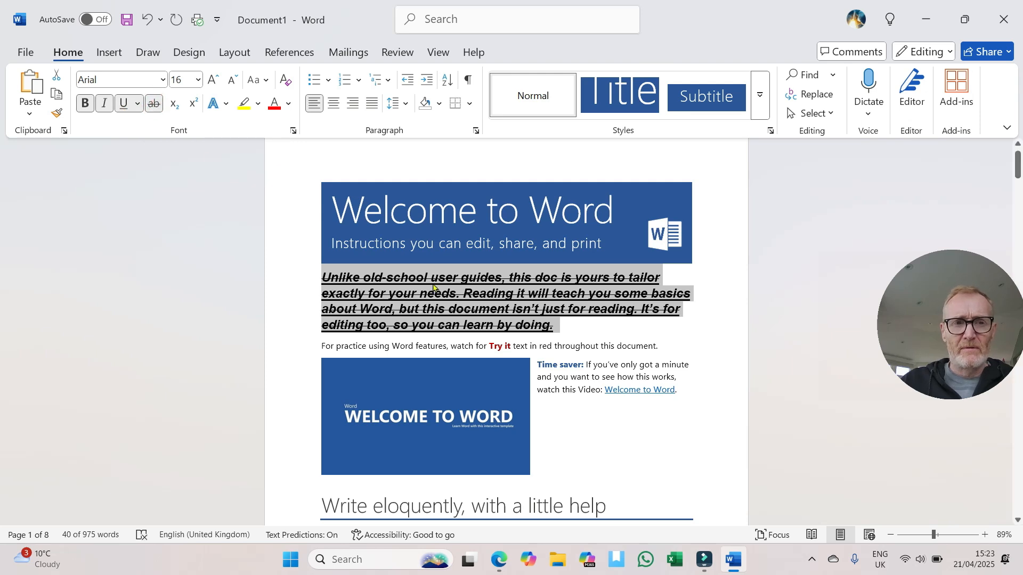
# Step: Remove the strikethrough, underline, italic and bold formatting from the opening paragraph
pyautogui.click(151, 104)
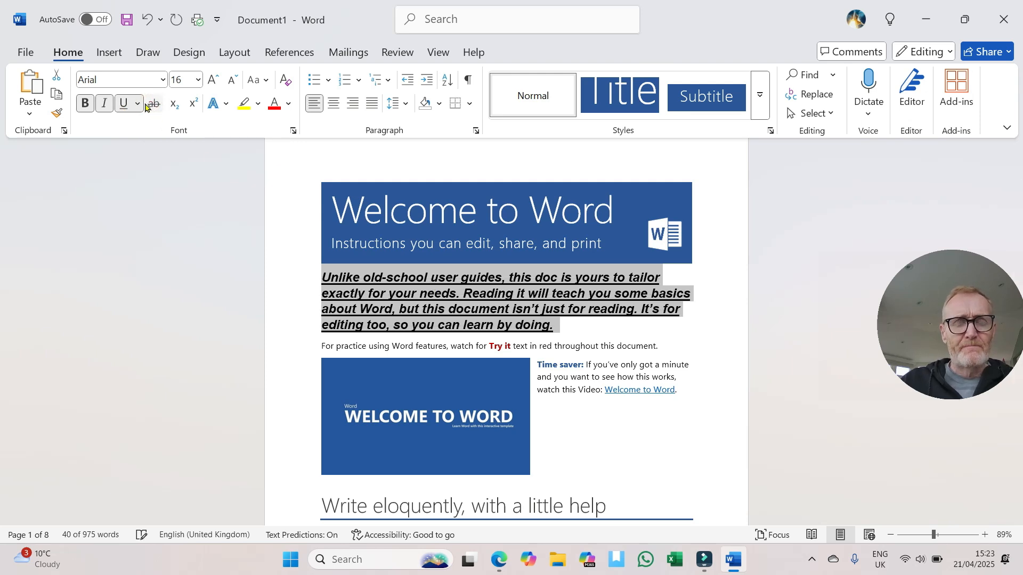
pyautogui.click(124, 104)
pyautogui.click(105, 103)
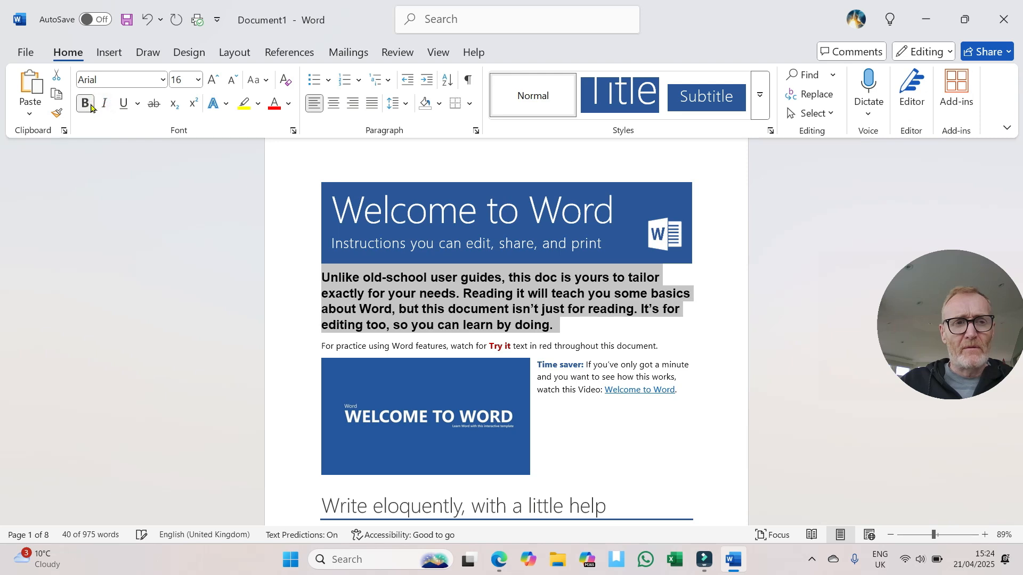
pyautogui.click(88, 104)
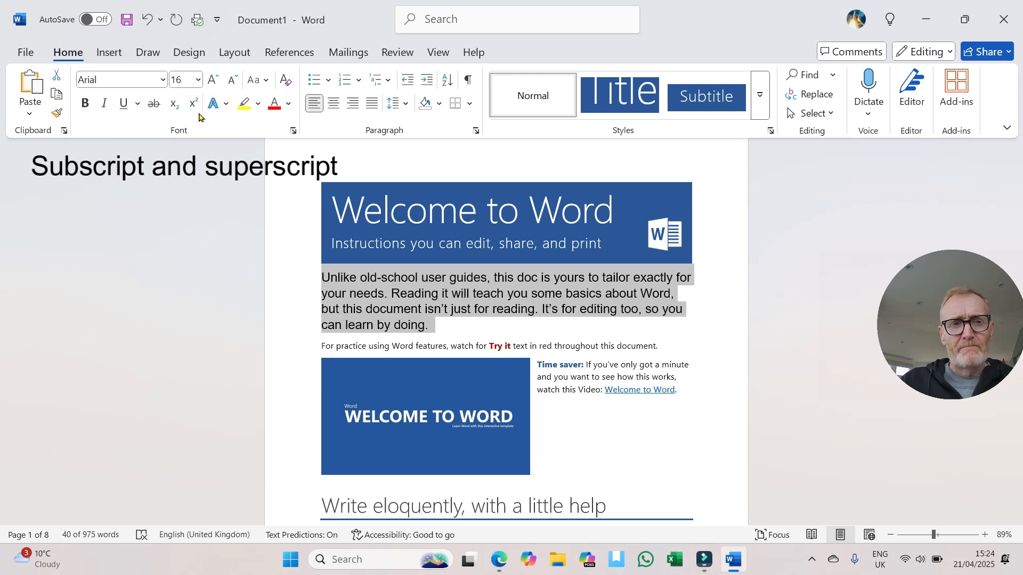
# Step: Try superscript and subscript on the word "old" in the opening paragraph, and return it to normal text
pyautogui.click(345, 279)
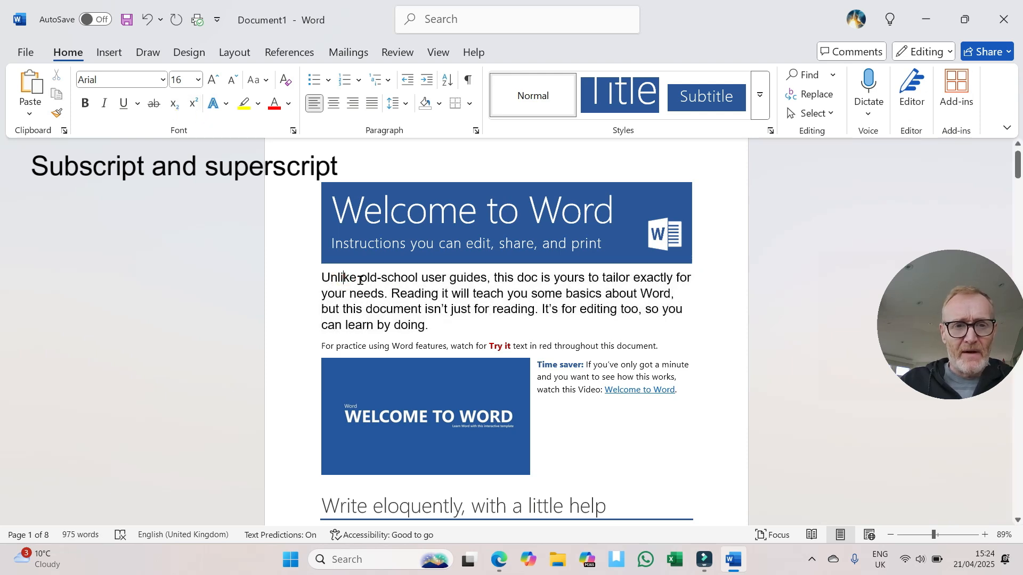
pyautogui.doubleClick(367, 278)
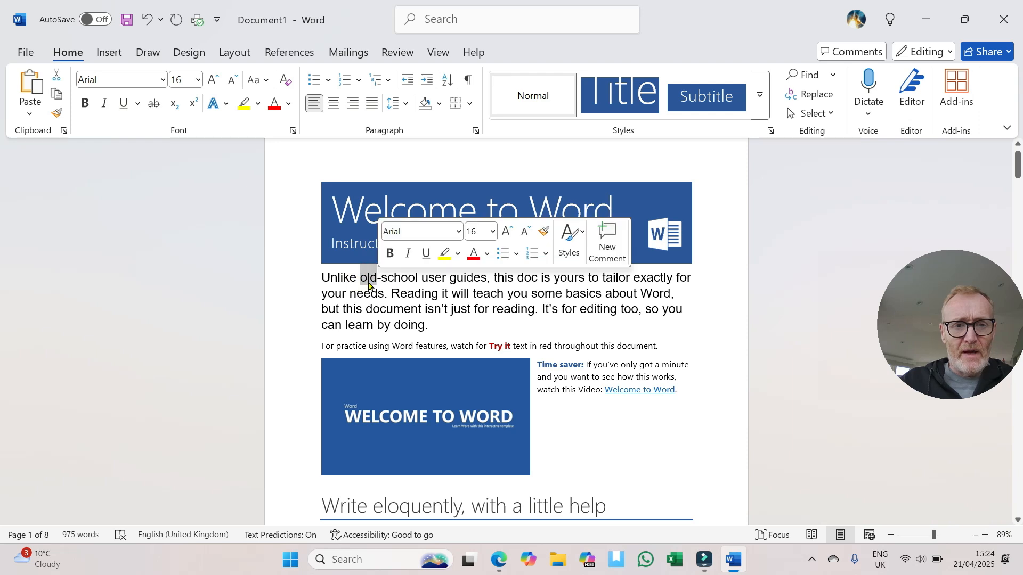
pyautogui.click(194, 108)
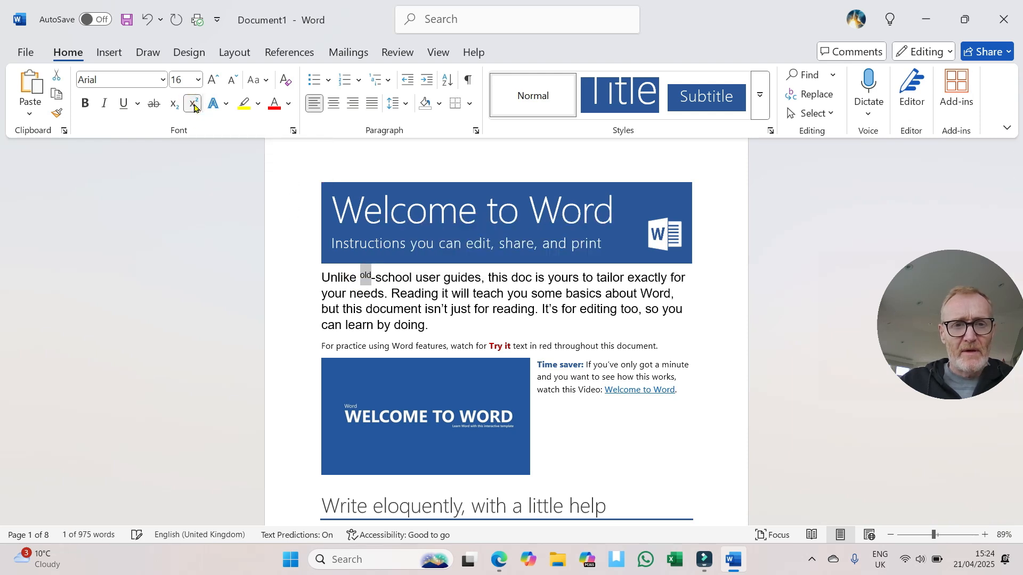
pyautogui.click(173, 107)
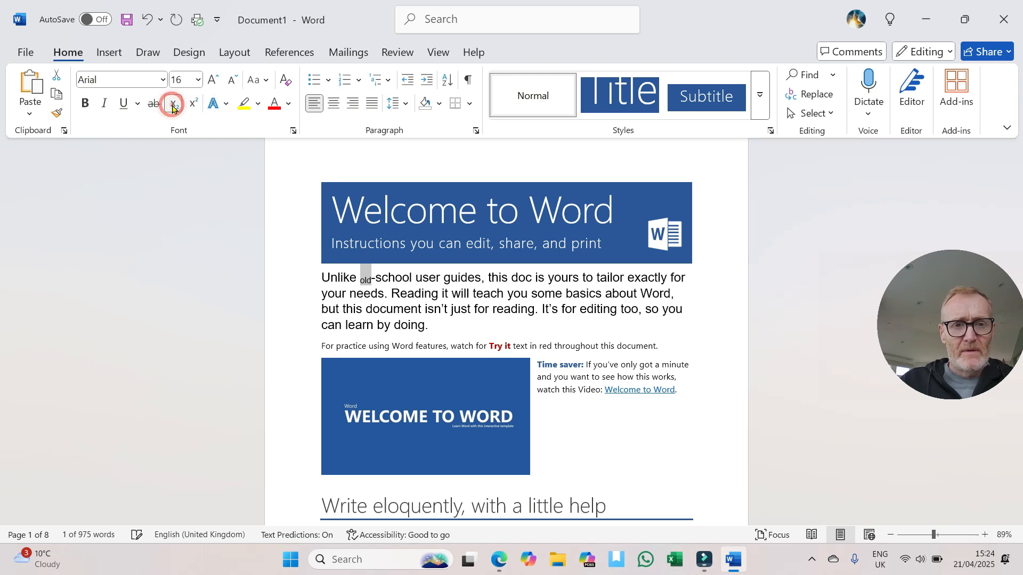
pyautogui.click(173, 107)
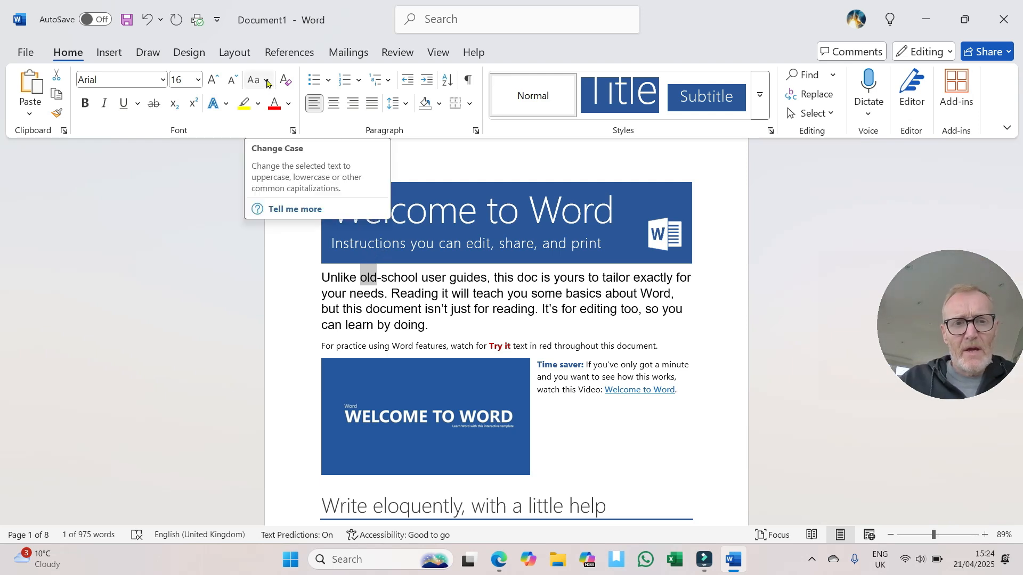
# Step: Select the opening paragraph and change its case to Sentence case, lowercase and finally UPPERCASE
pyautogui.moveTo(318, 267); pyautogui.dragTo(444, 325)
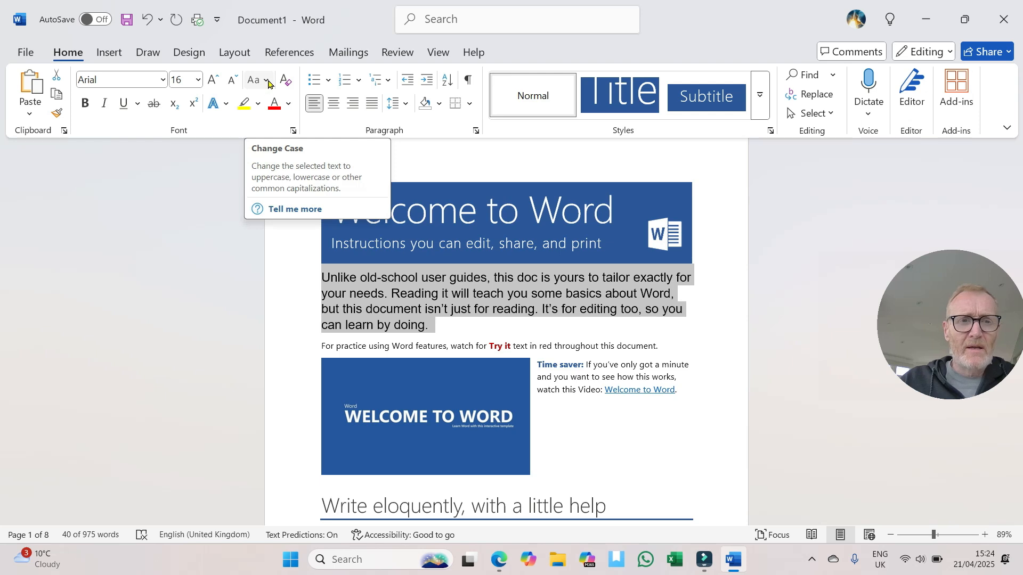
pyautogui.click(266, 81)
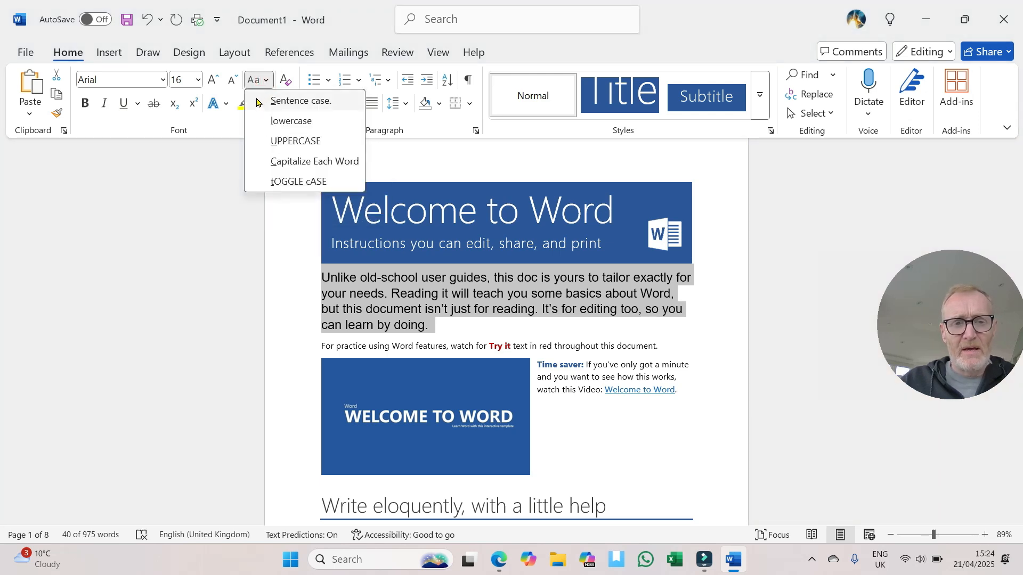
pyautogui.click(256, 101)
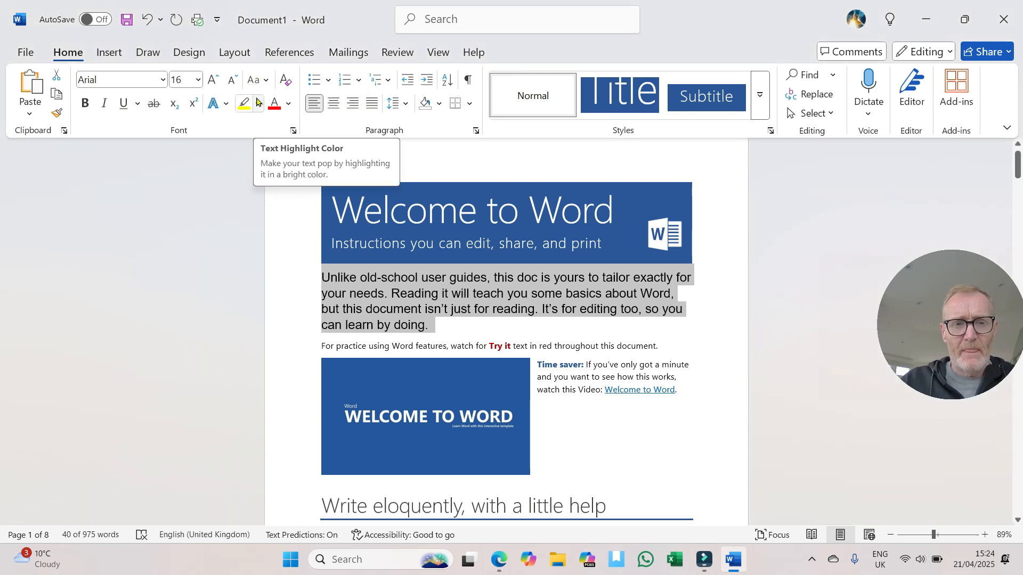
pyautogui.click(265, 81)
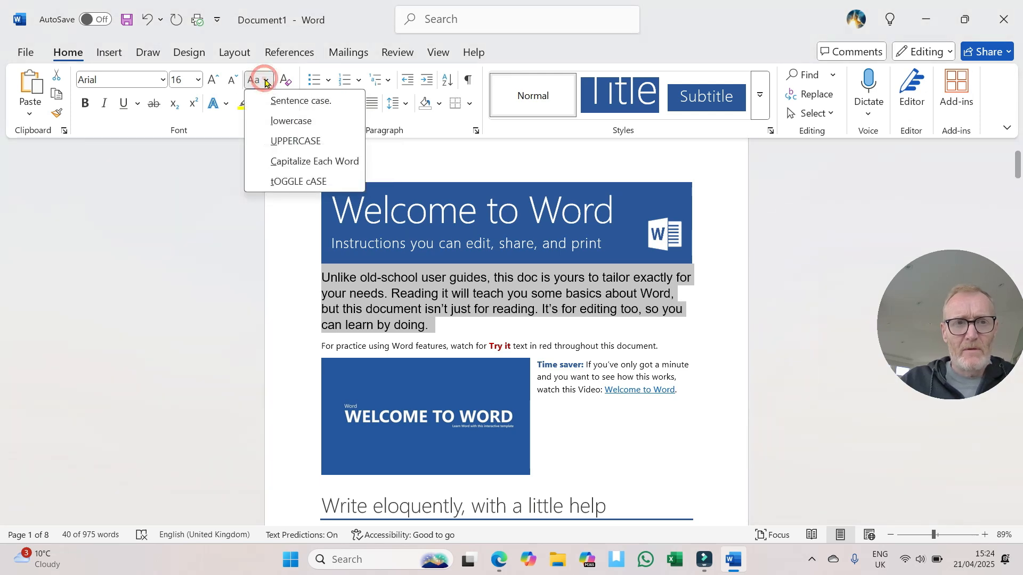
pyautogui.click(278, 121)
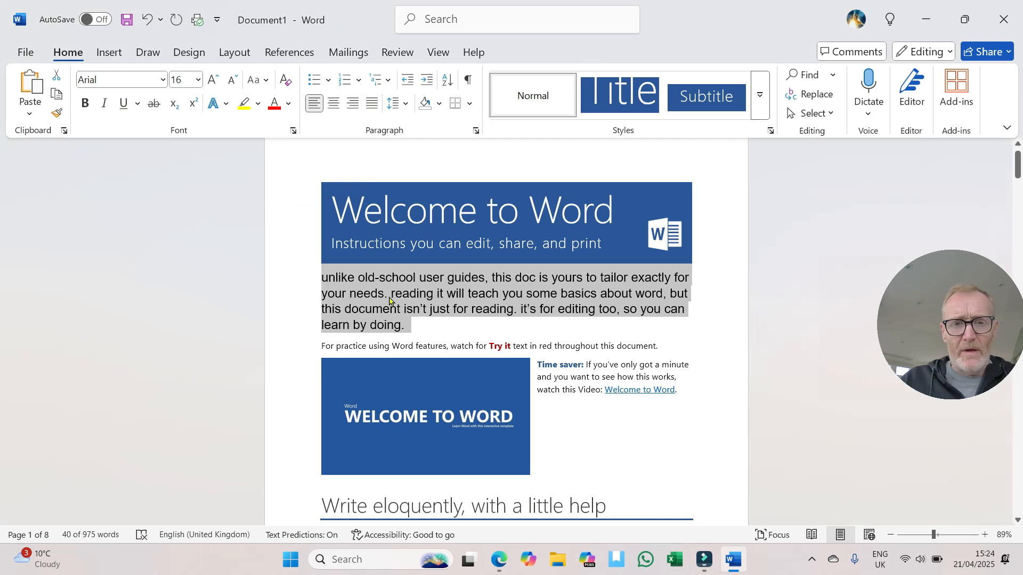
pyautogui.click(266, 81)
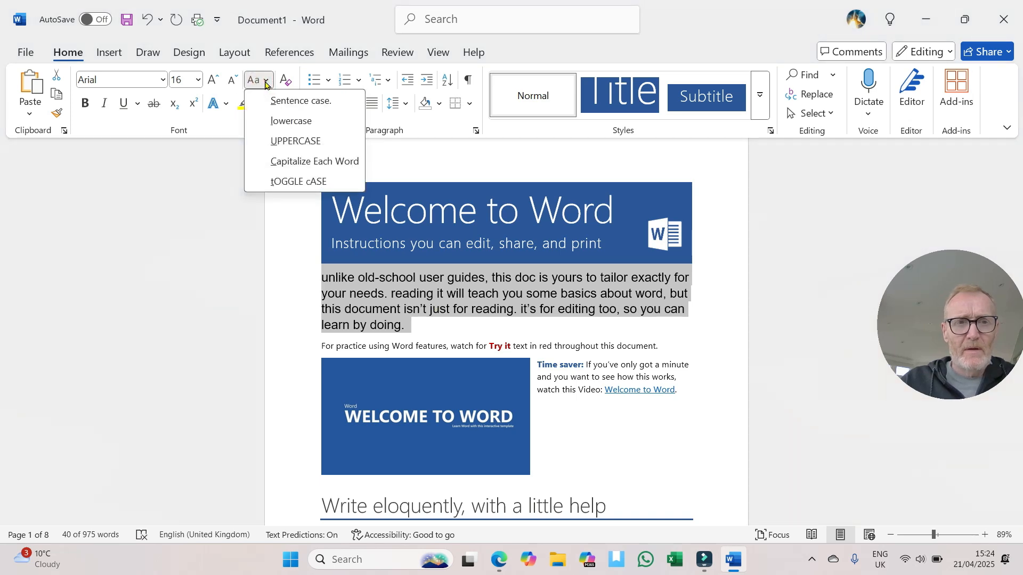
pyautogui.click(278, 143)
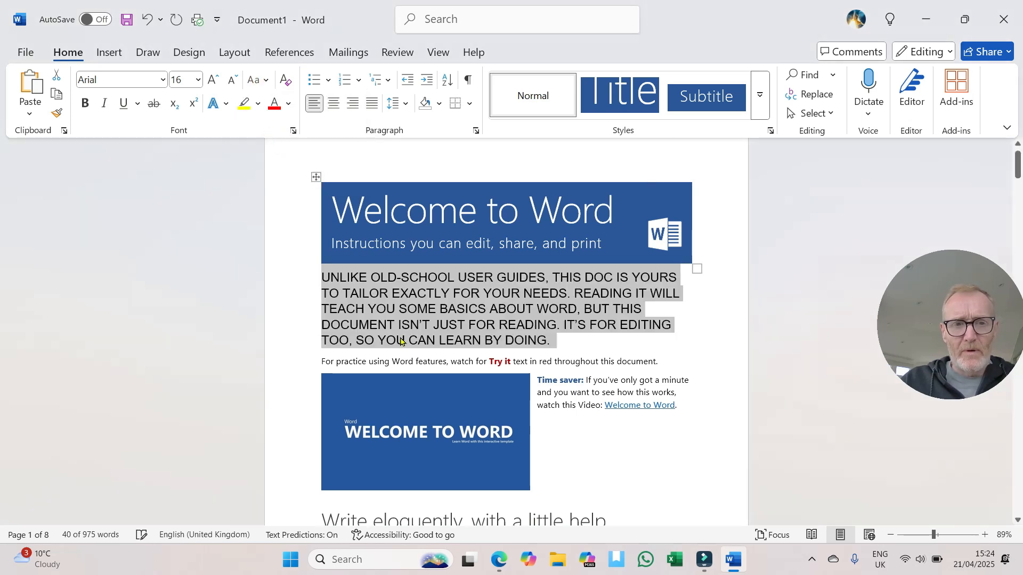
# Step: Try the Capitalize Each Word and tOGGLE cASE options on the selected paragraph, and undo both case changes
pyautogui.click(265, 83)
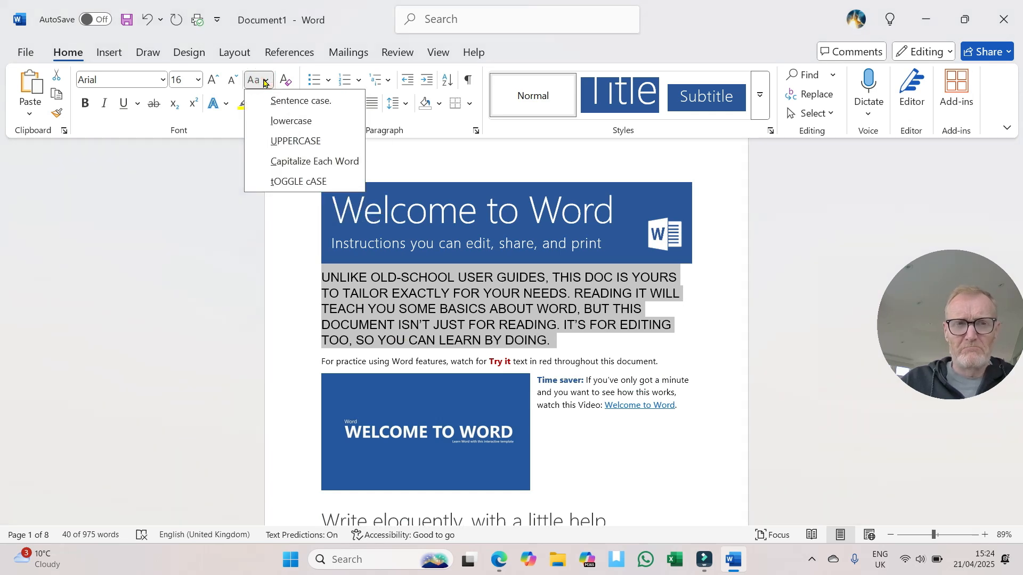
pyautogui.click(278, 163)
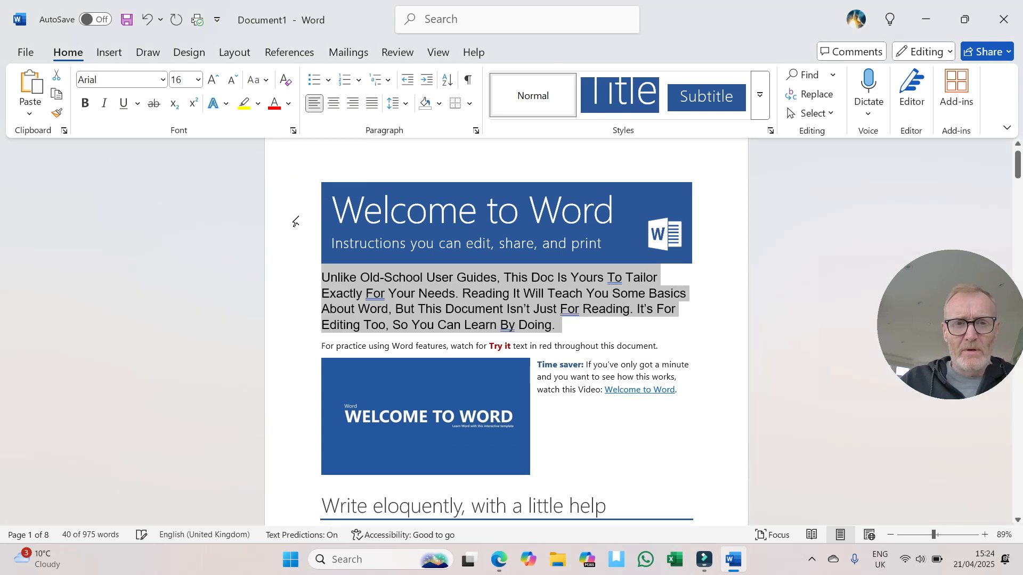
pyautogui.click(268, 84)
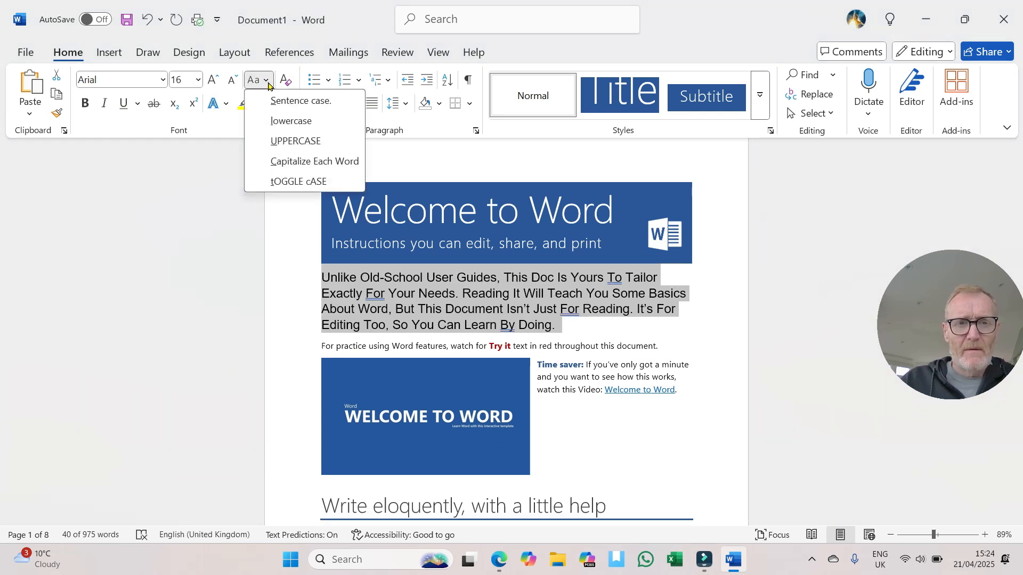
pyautogui.click(296, 181)
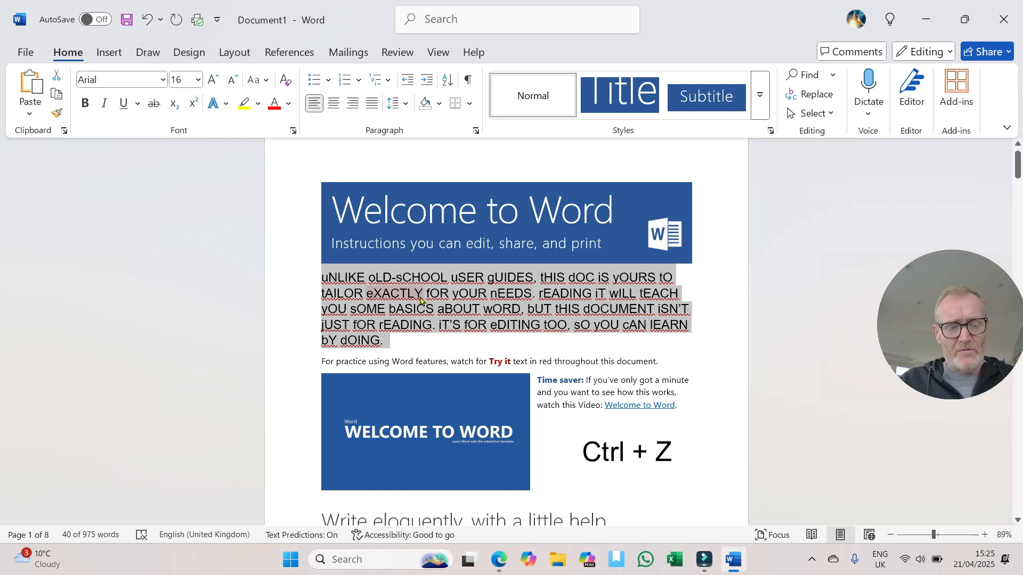
pyautogui.hotkey('ctrl', 'z')
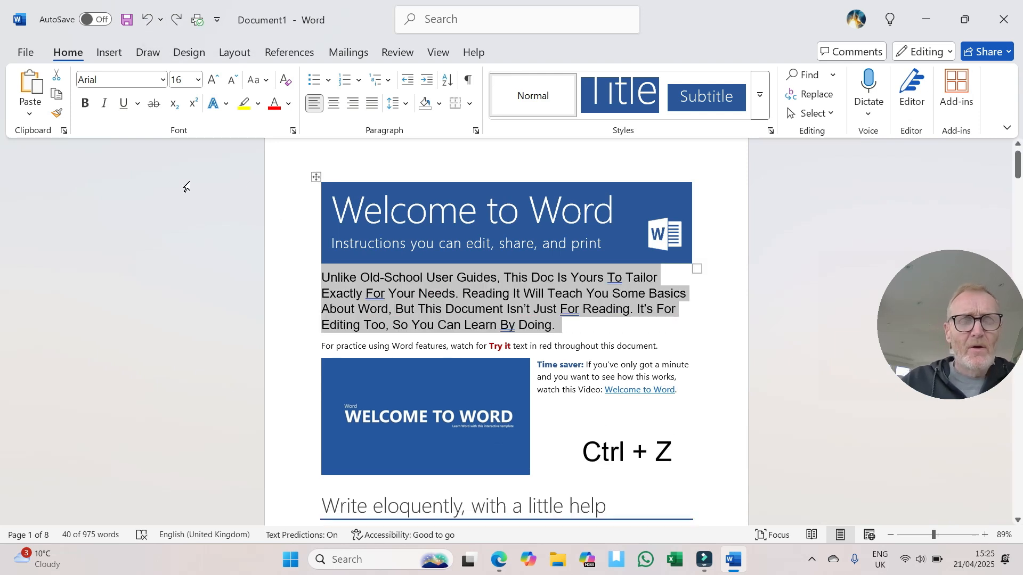
pyautogui.click(148, 20)
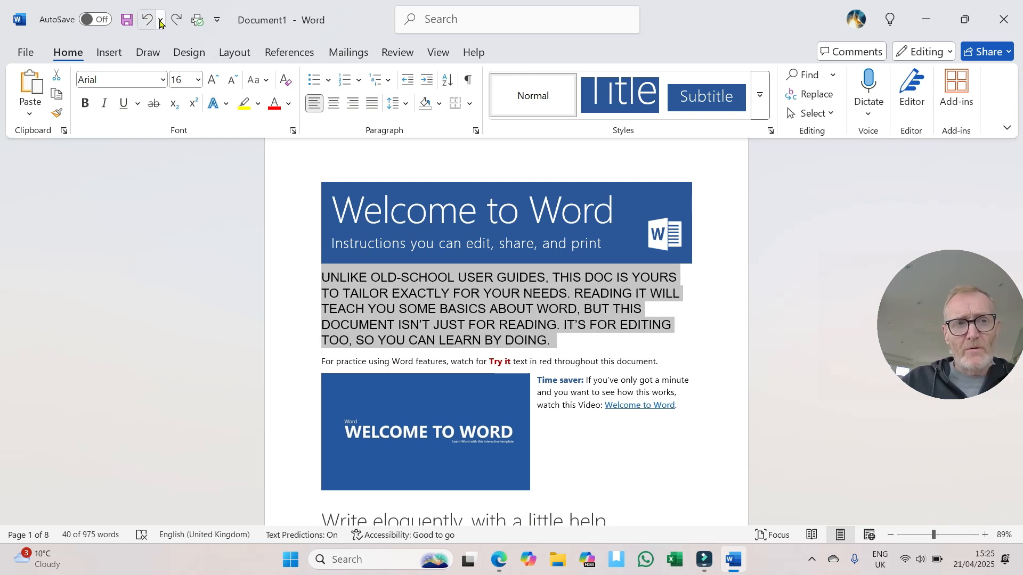
# Step: Undo the last seven actions at once, and remove the restored italic and bold formatting from the opening paragraph
pyautogui.click(161, 21)
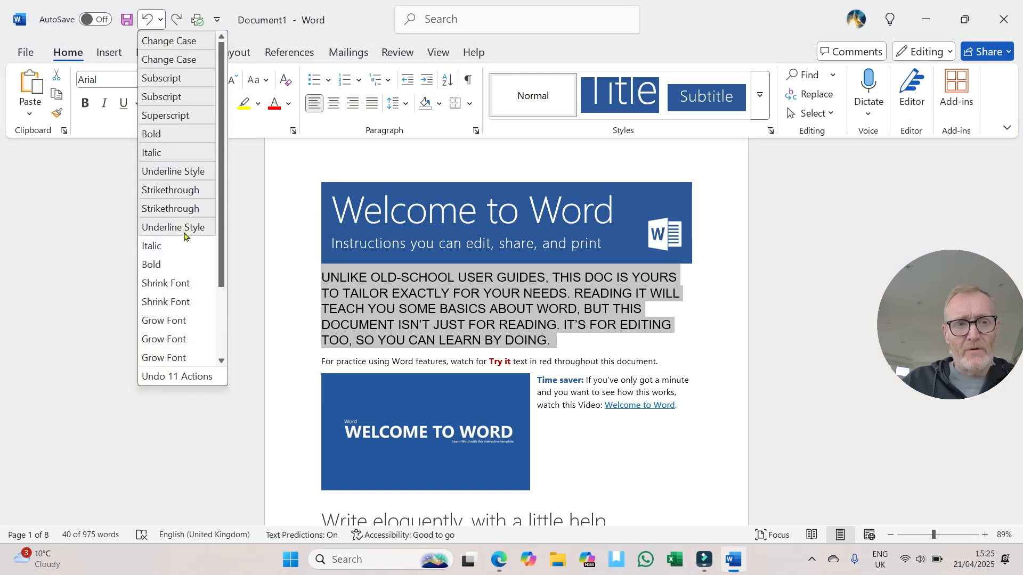
pyautogui.click(178, 154)
pyautogui.click(103, 103)
pyautogui.click(85, 102)
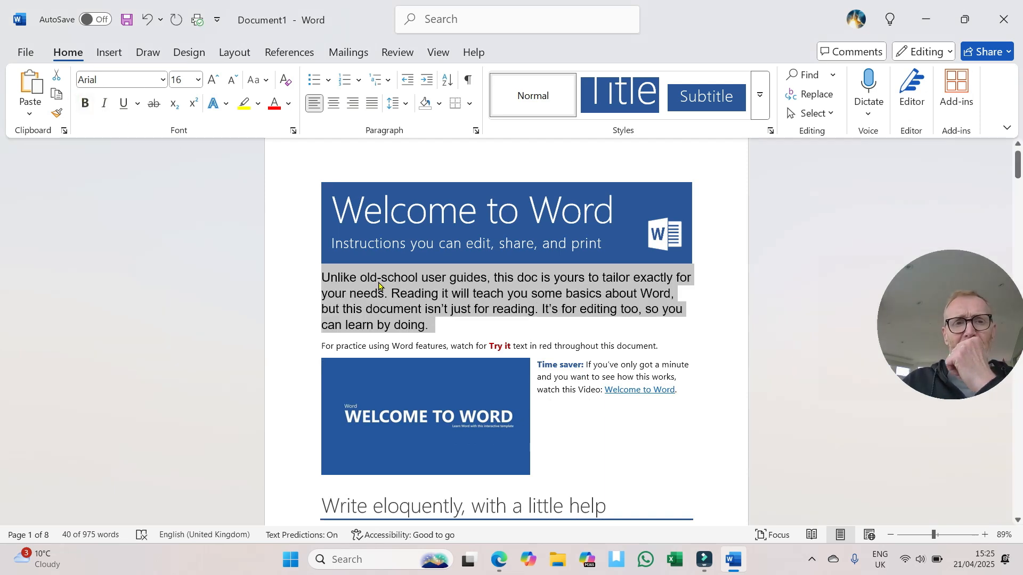
# Step: Try the gold theme colour on the opening paragraph's text, and finally set its font colour to the green theme colour
pyautogui.click(288, 105)
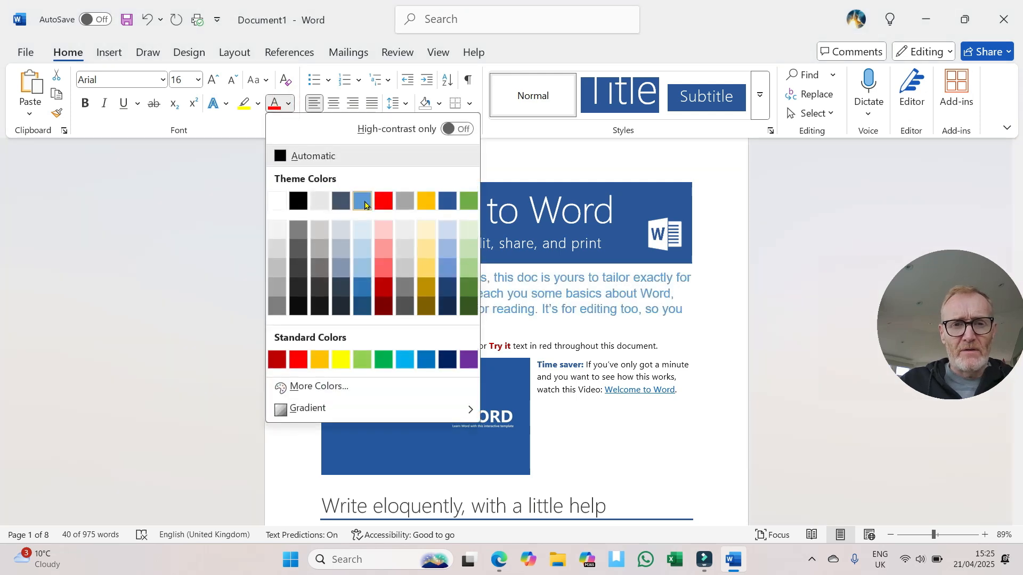
pyautogui.click(425, 202)
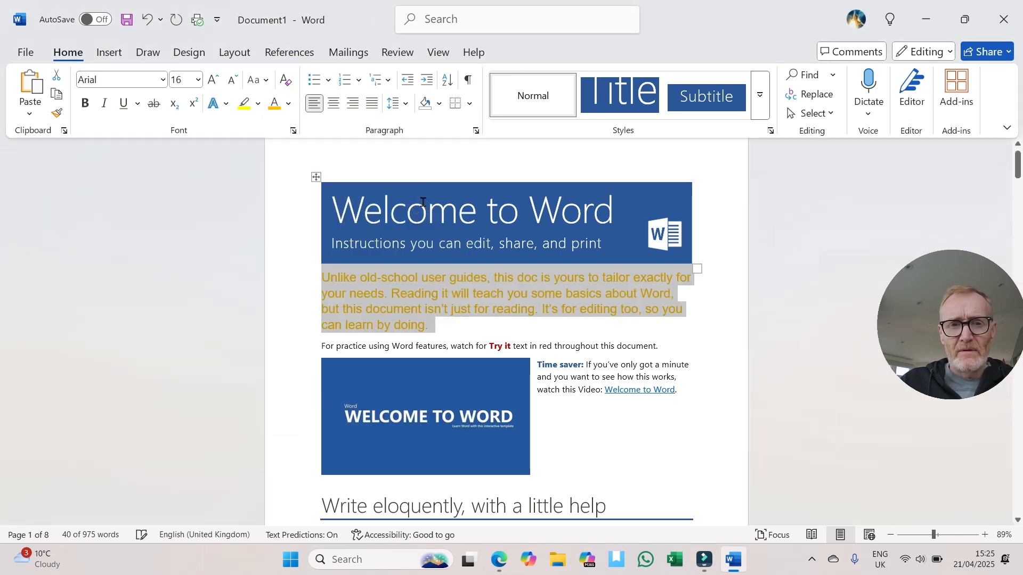
pyautogui.click(289, 103)
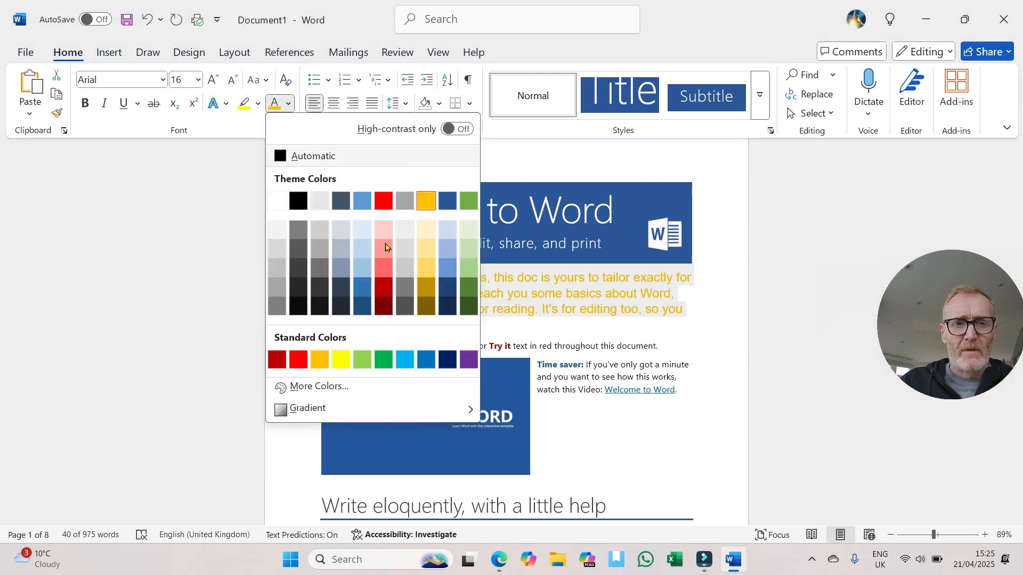
pyautogui.click(469, 200)
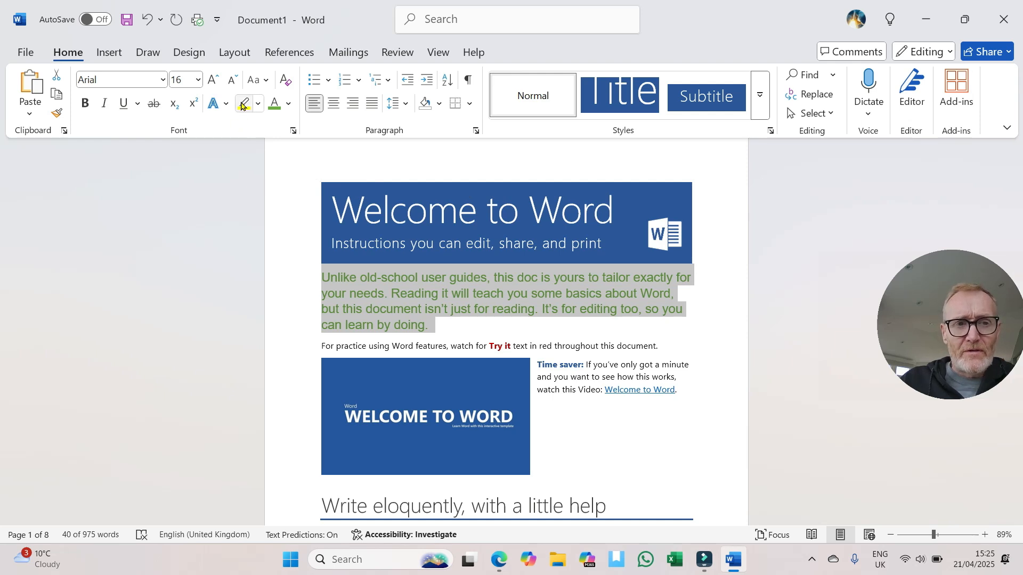
# Step: Highlight "For practice using" in yellow and "red throughout this document." in bright green, and undo both highlights
pyautogui.click(468, 311)
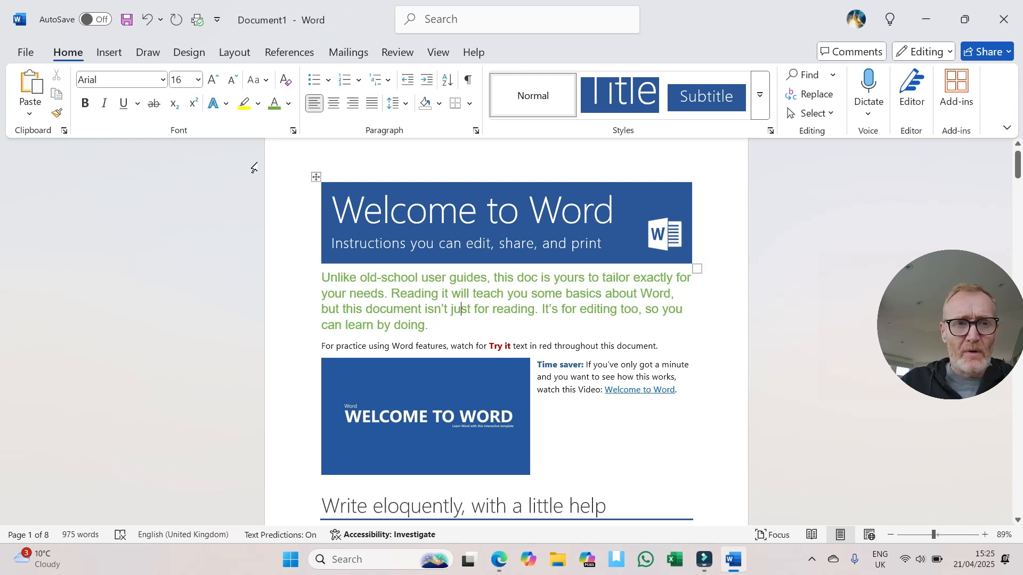
pyautogui.click(244, 104)
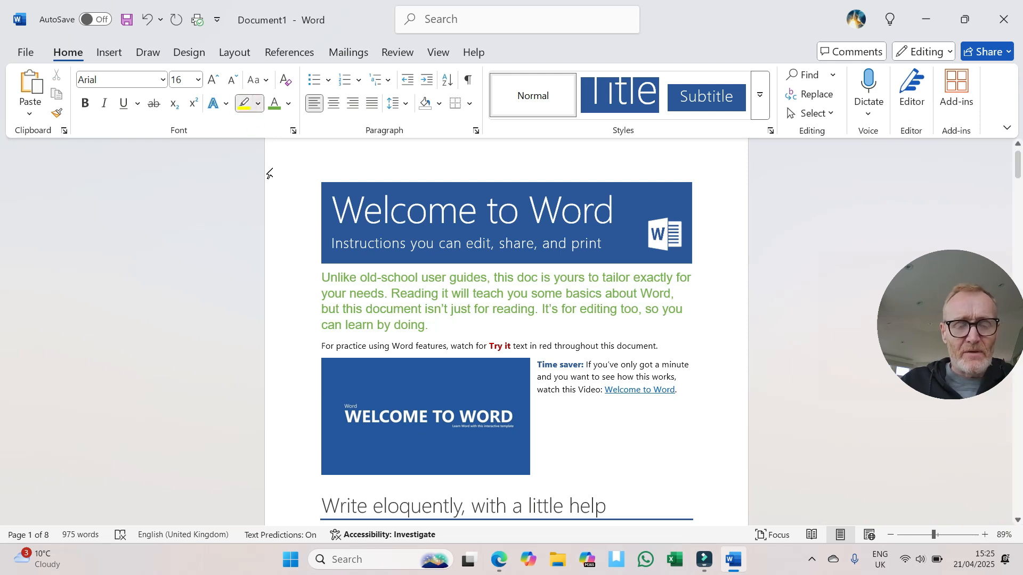
pyautogui.moveTo(322, 345); pyautogui.dragTo(389, 346)
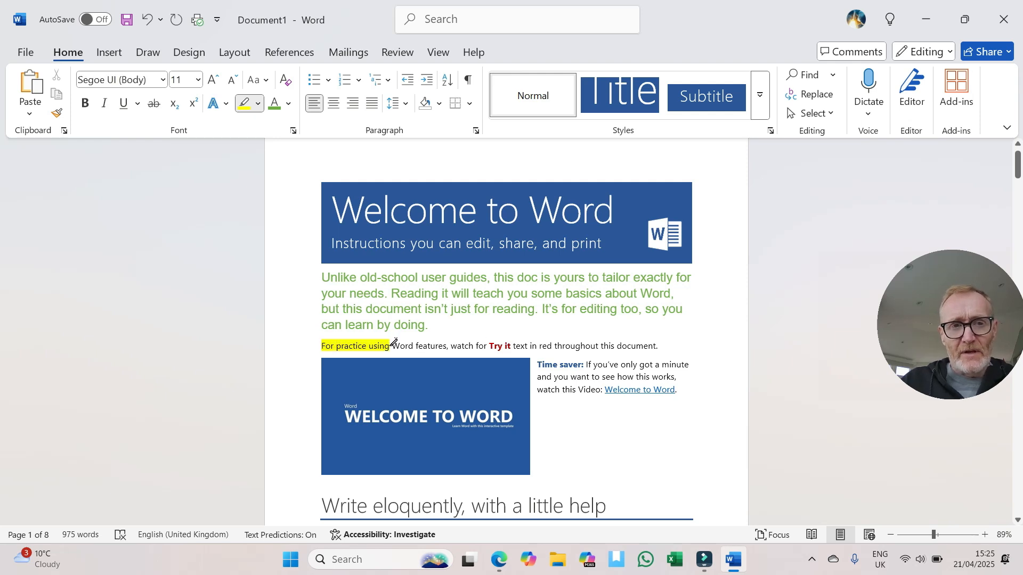
pyautogui.click(258, 104)
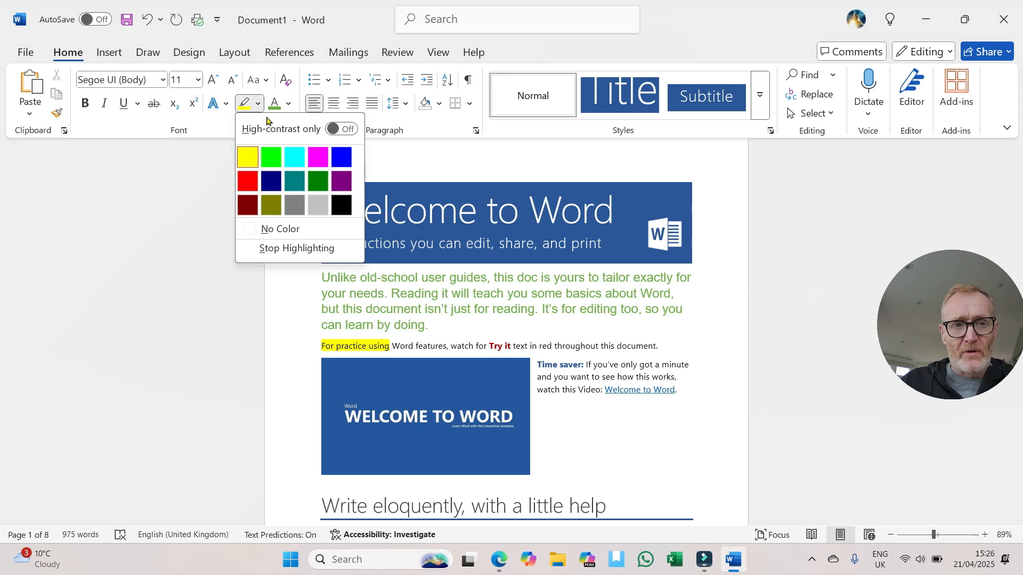
pyautogui.click(272, 158)
pyautogui.moveTo(545, 343); pyautogui.dragTo(670, 339)
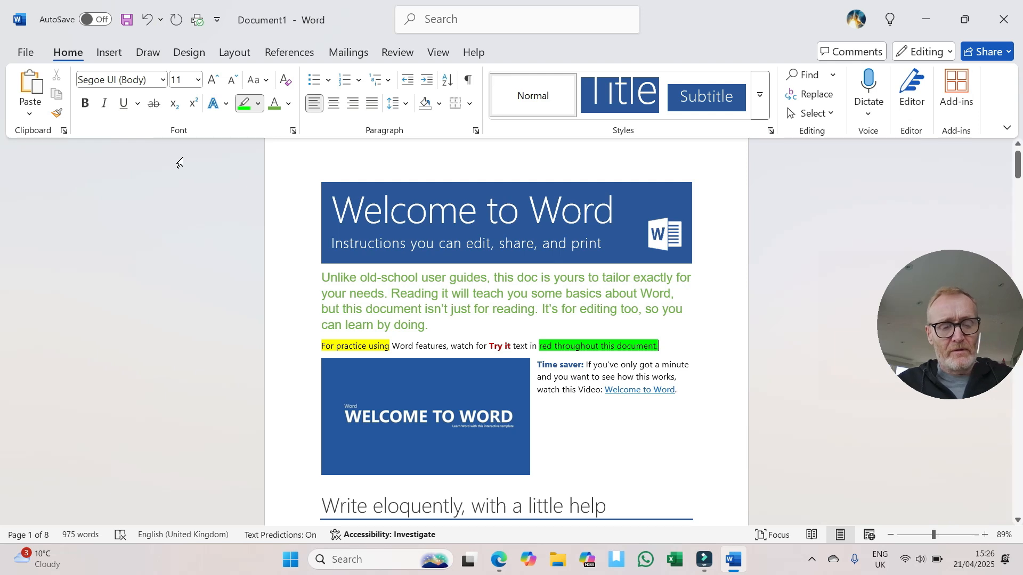
pyautogui.hotkey('ctrl', 'z')
pyautogui.hotkey('ctrl', 'z')
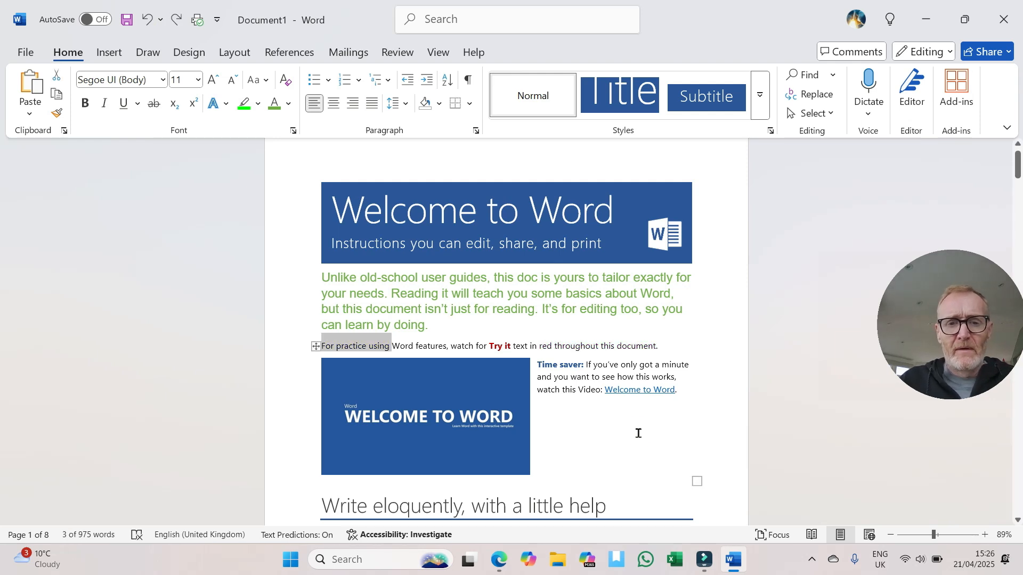
pyautogui.click(638, 433)
pyautogui.scroll(-3, 634, 429)
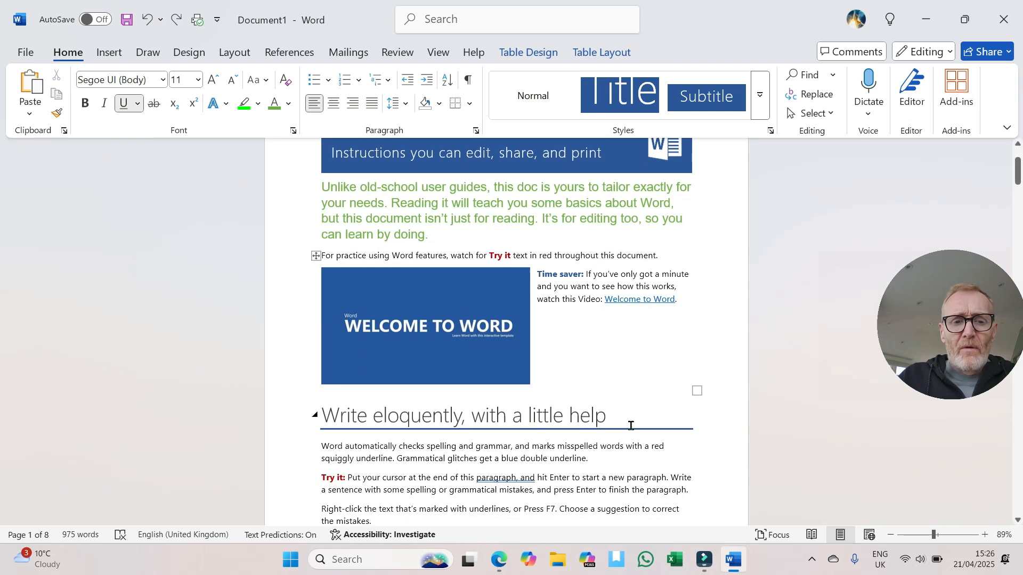
pyautogui.scroll(-4, 625, 422)
pyautogui.scroll(5, 586, 394)
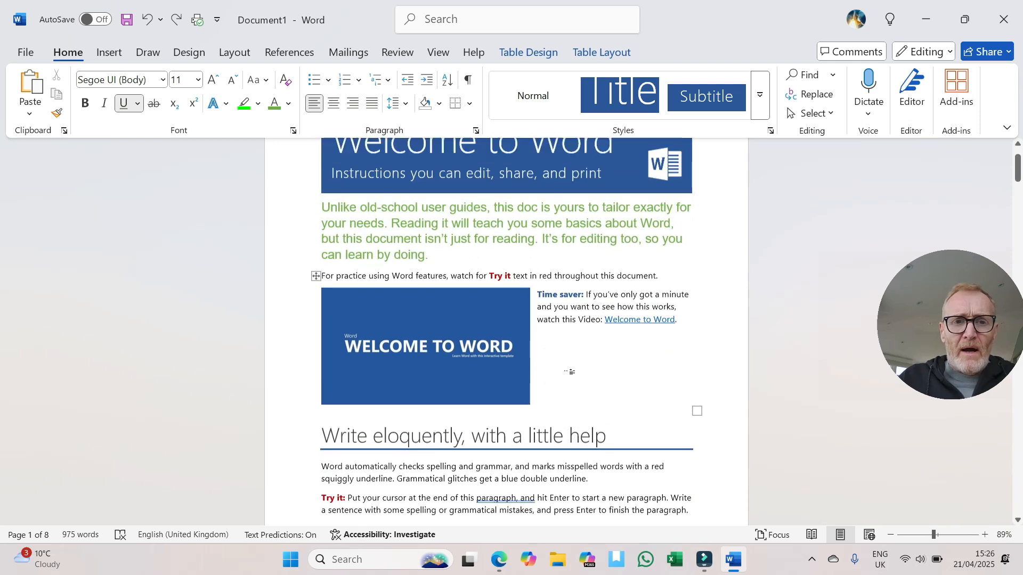
pyautogui.scroll(2, 569, 372)
# Step: Apply the blue text effect with a white outline and hard shadow to the first line of the opening paragraph
pyautogui.moveTo(318, 279); pyautogui.dragTo(357, 291)
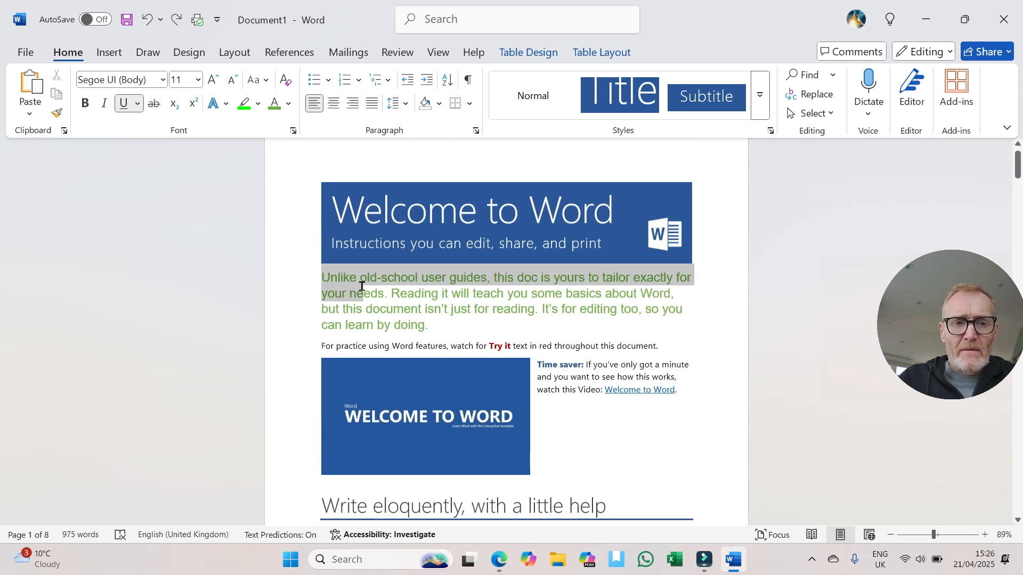
pyautogui.click(319, 286)
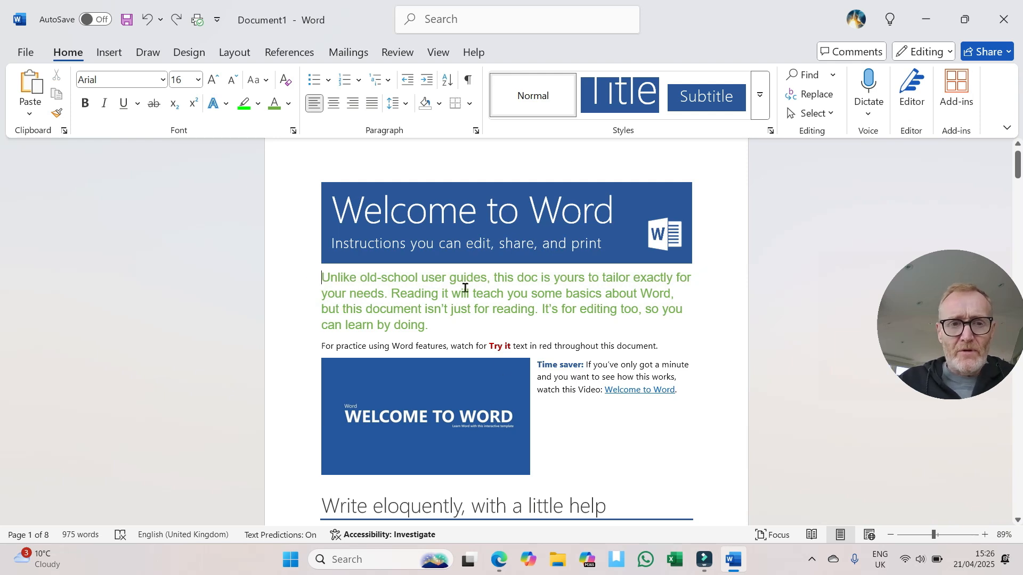
pyautogui.moveTo(314, 276); pyautogui.dragTo(694, 276)
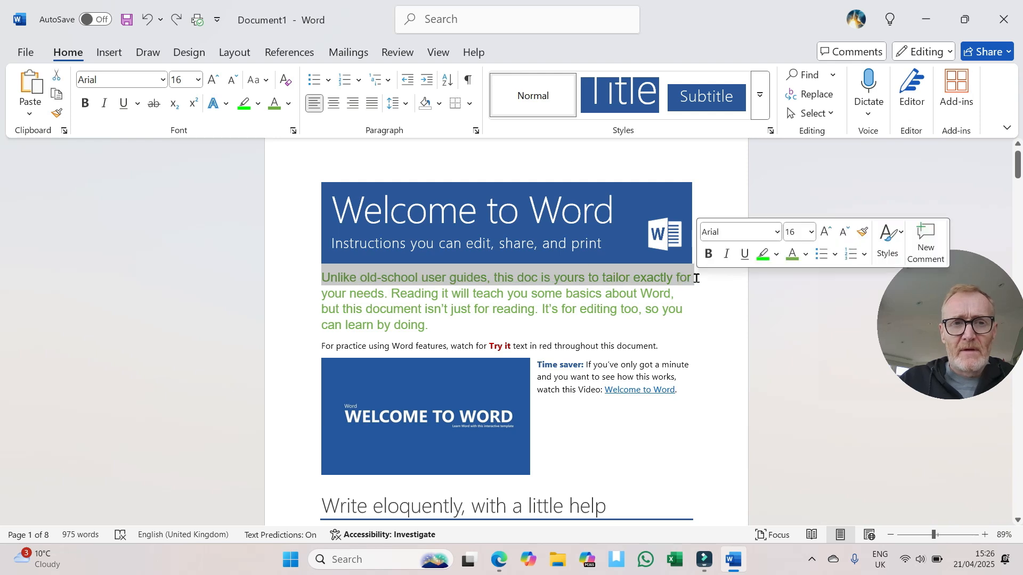
pyautogui.click(226, 106)
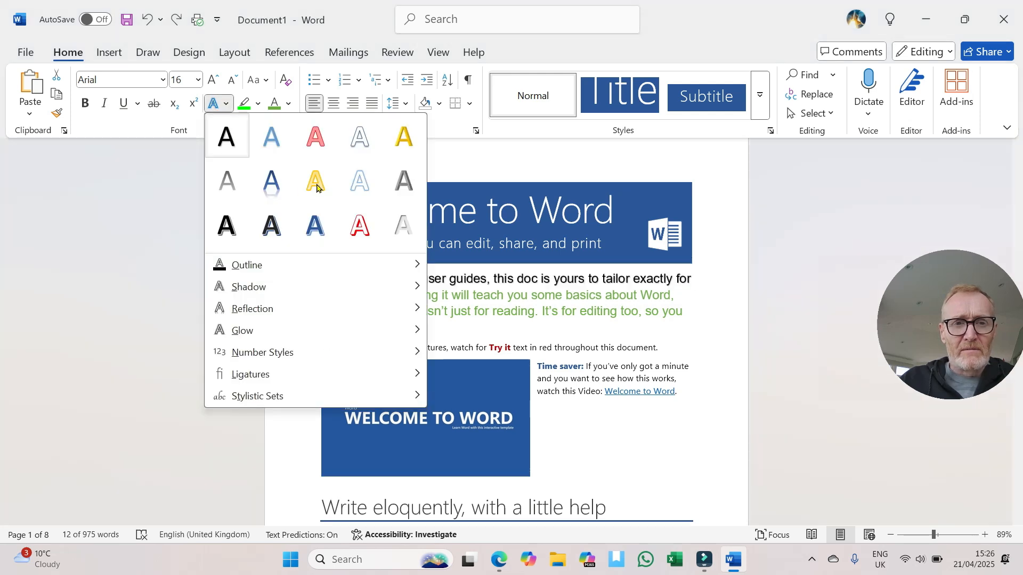
pyautogui.click(314, 223)
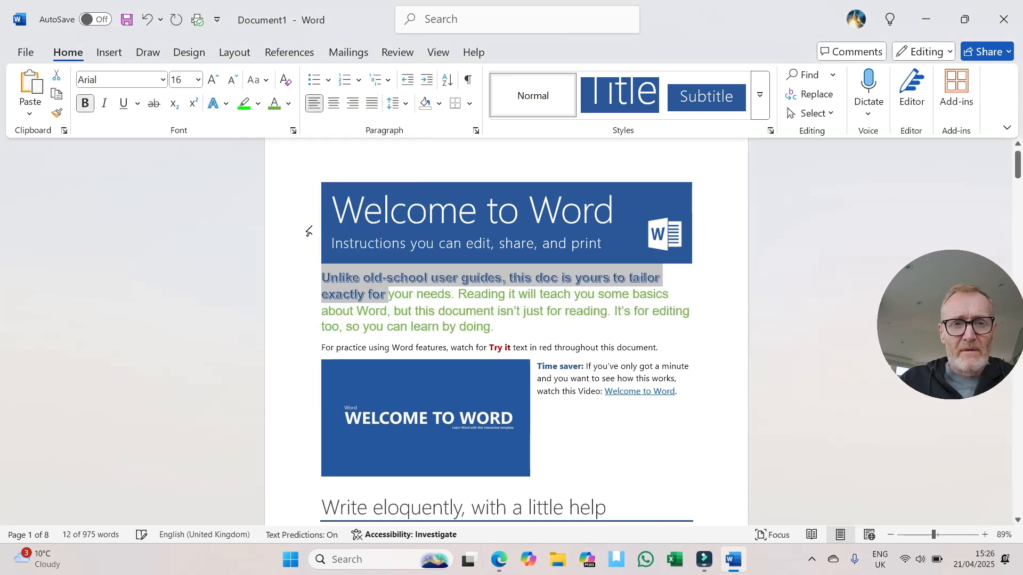
# Step: Grow the font of the selected blue text to size 24
pyautogui.click(213, 80)
pyautogui.click(214, 80)
pyautogui.click(213, 80)
pyautogui.click(213, 80)
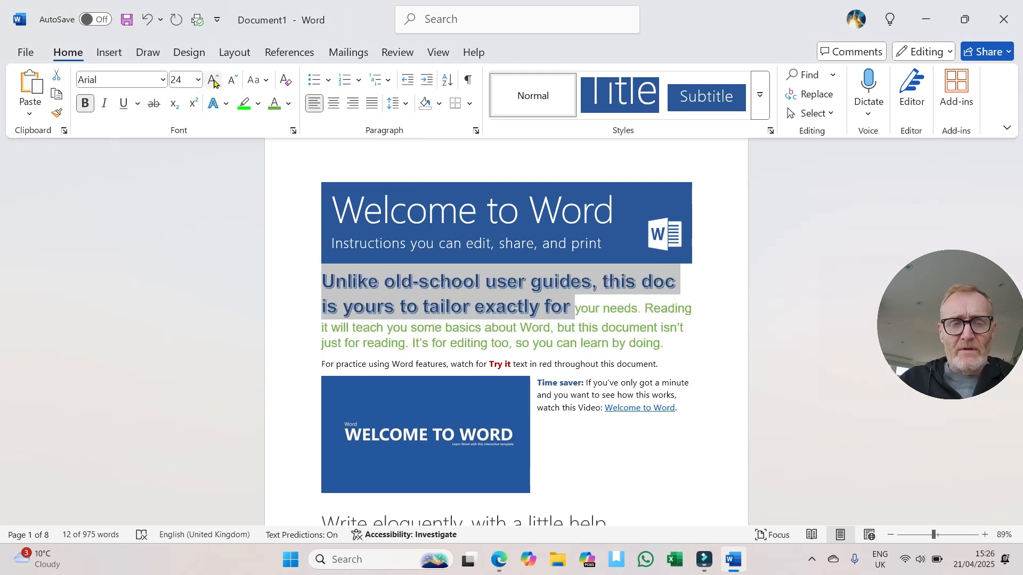
# Step: Insert two paragraph breaks before "your needs" to separate the green text from the blue text
pyautogui.click(586, 309)
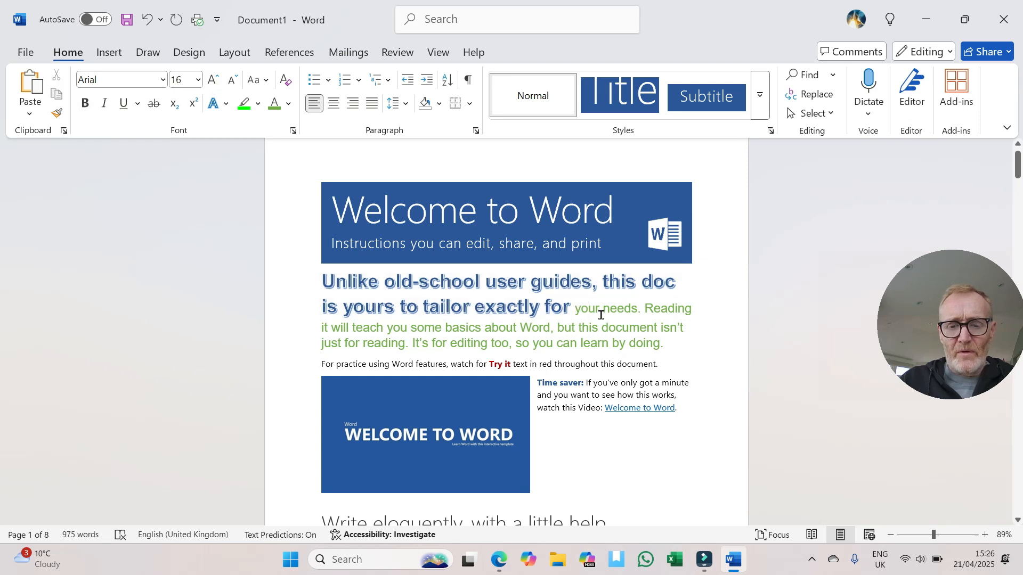
pyautogui.press('Return')
pyautogui.press('Return')
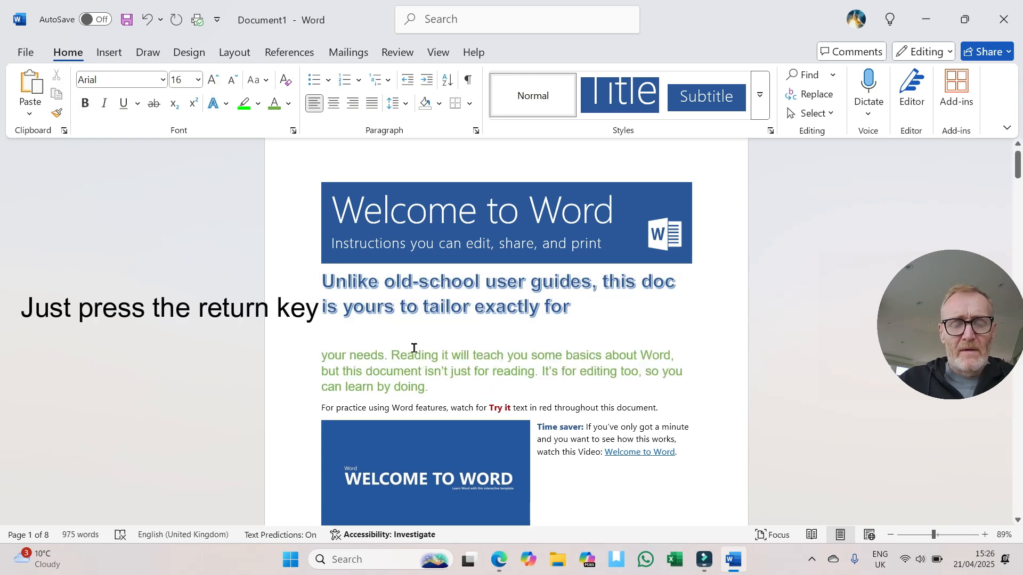
# Step: Select the large blue text, try centre and right alignment on it, and finally justify it
pyautogui.moveTo(322, 283); pyautogui.dragTo(577, 307)
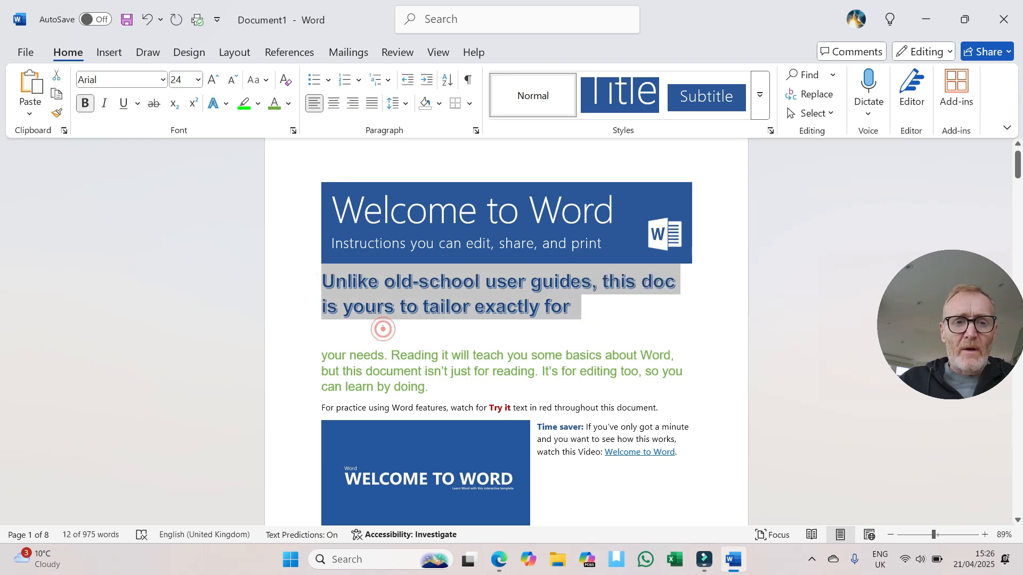
pyautogui.click(383, 326)
pyautogui.moveTo(321, 282); pyautogui.dragTo(587, 303)
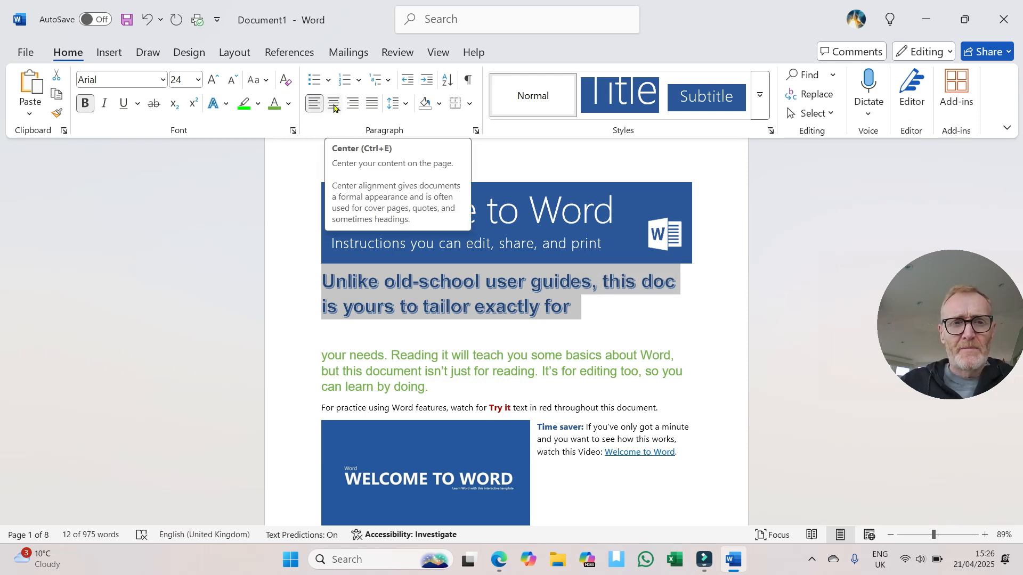
pyautogui.click(333, 104)
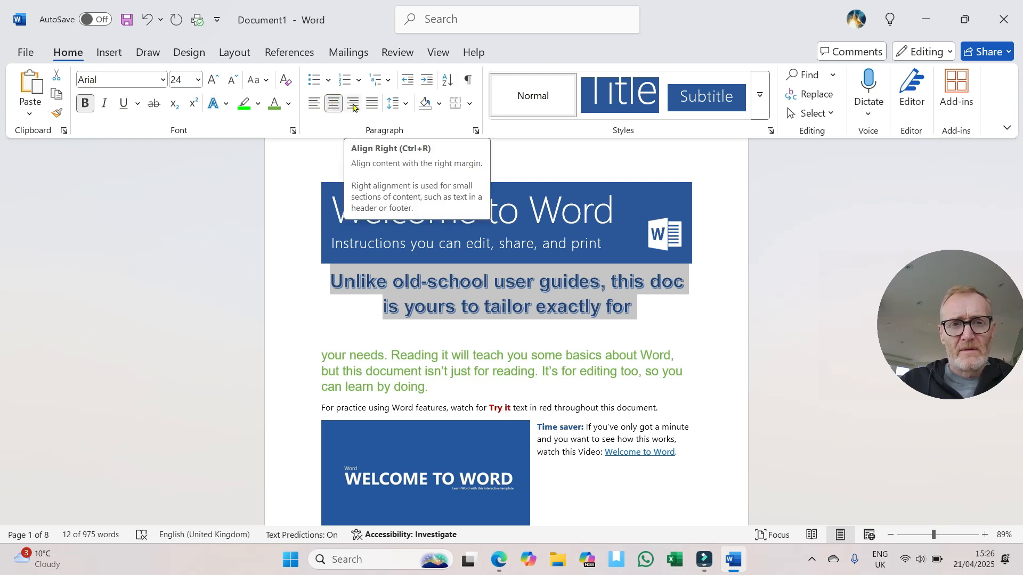
pyautogui.click(354, 104)
pyautogui.click(372, 104)
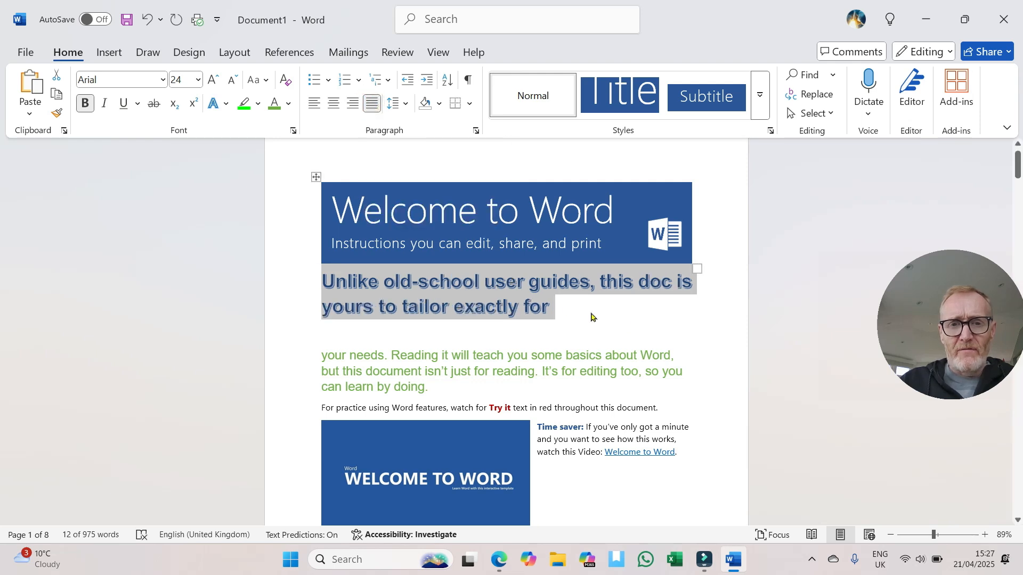
# Step: Justify the three paragraphs under the heading "Write eloquently, with a little help"
pyautogui.scroll(-3, 671, 433)
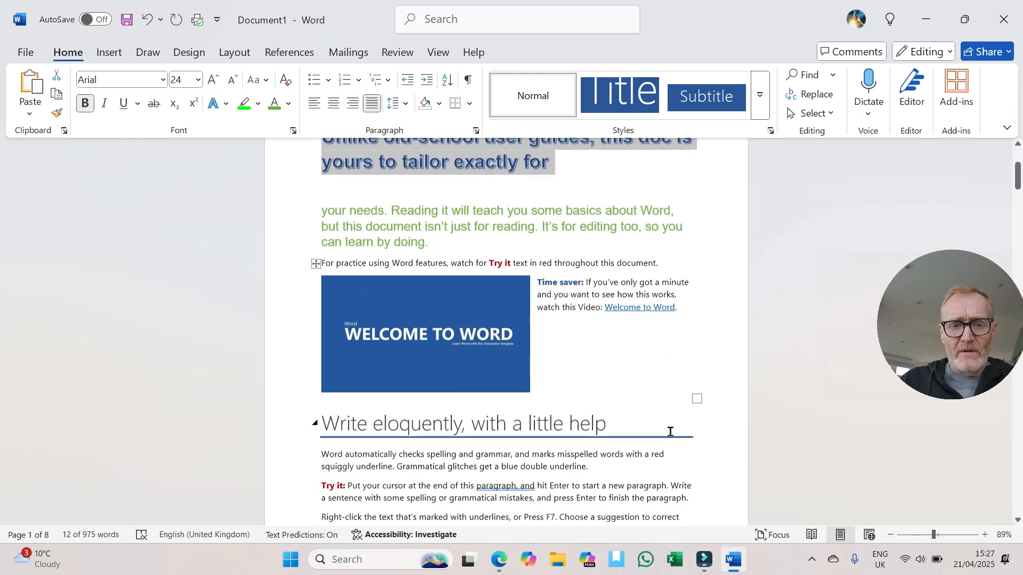
pyautogui.scroll(-3, 670, 432)
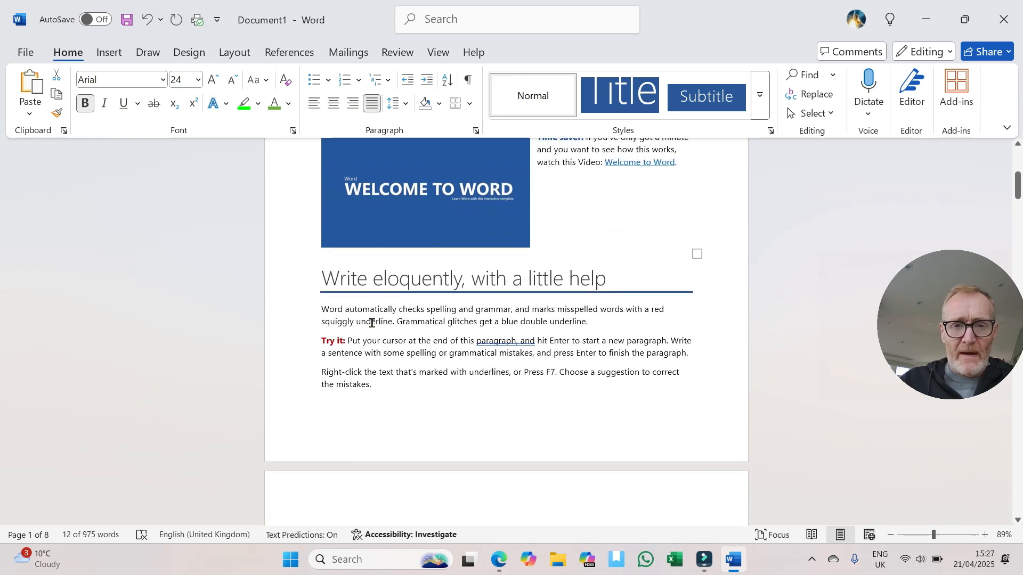
pyautogui.moveTo(321, 310); pyautogui.dragTo(376, 384)
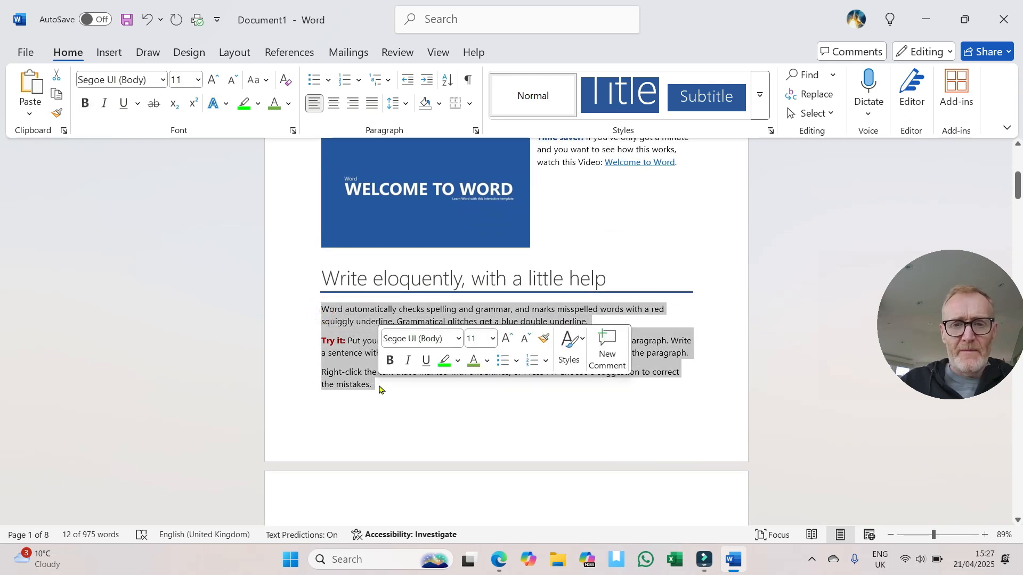
pyautogui.click(372, 104)
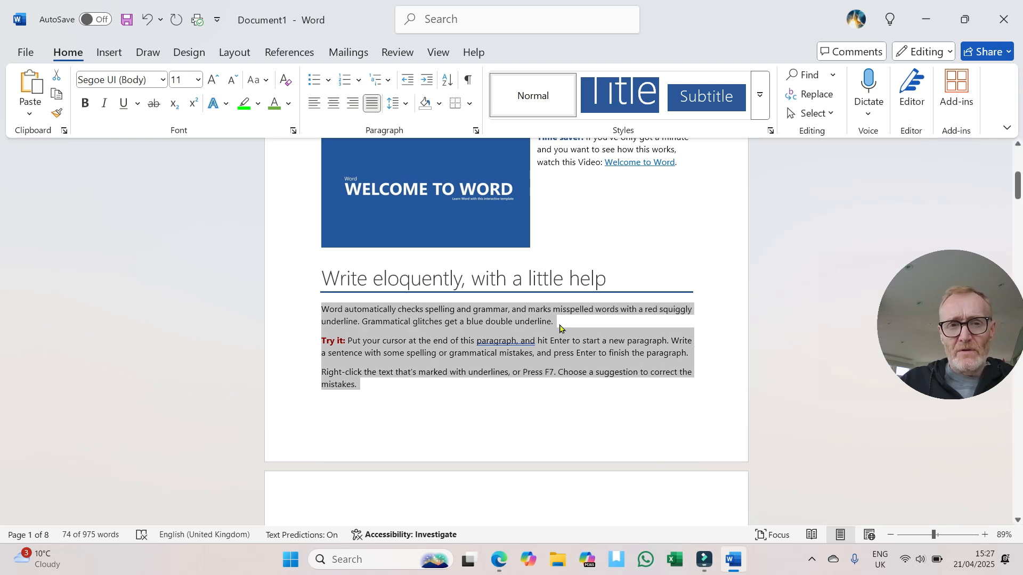
# Step: Select the three paragraphs under the heading "Write eloquently, with a little help" and set their line spacing to 2.0
pyautogui.scroll(5, 559, 327)
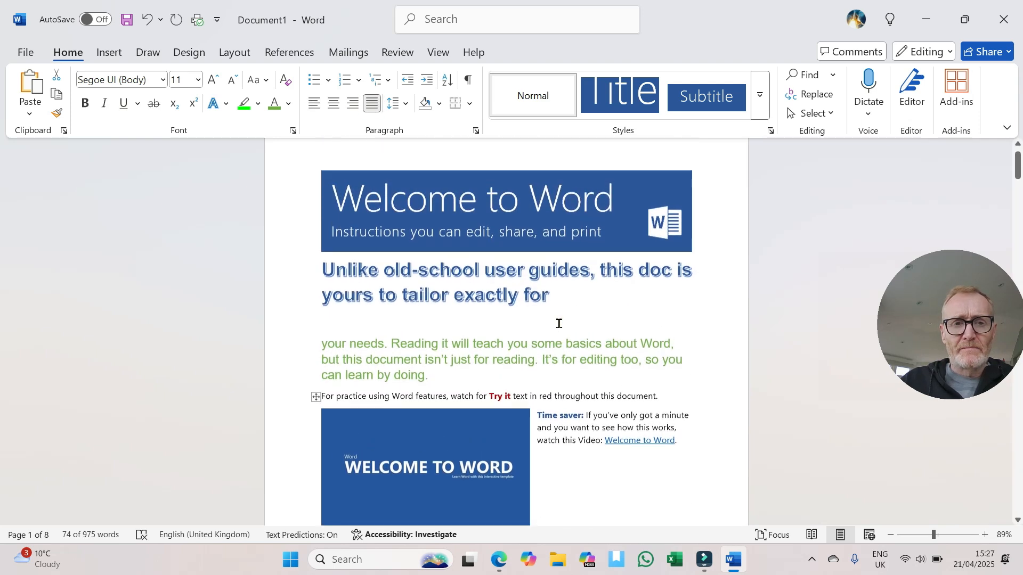
pyautogui.click(558, 322)
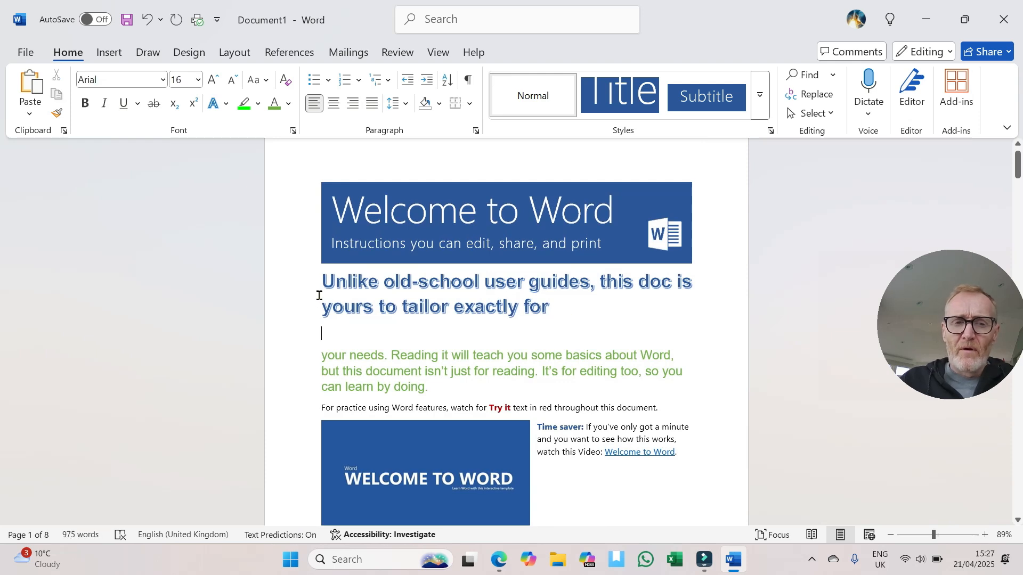
pyautogui.scroll(-6, 346, 342)
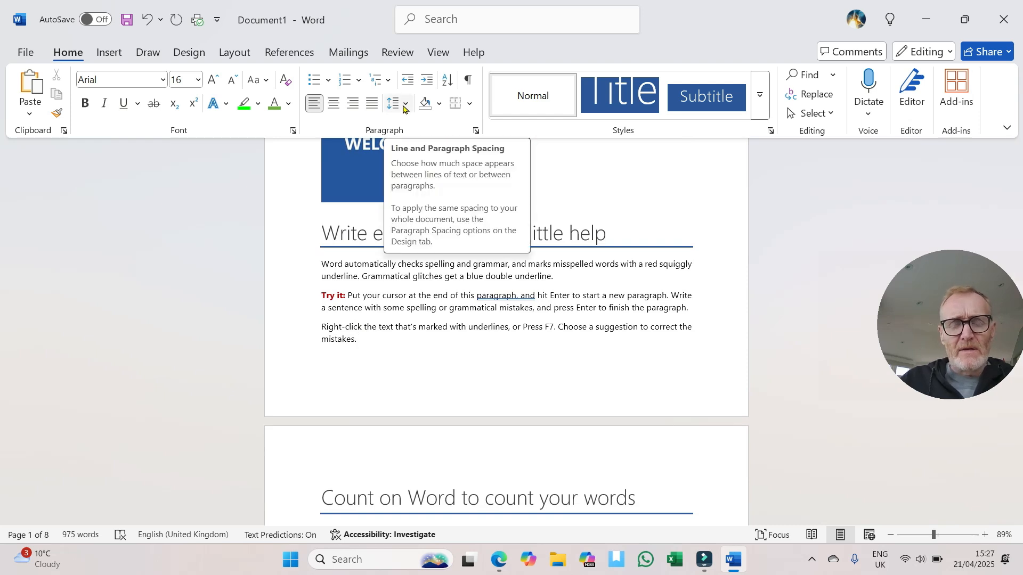
pyautogui.click(376, 306)
pyautogui.moveTo(316, 264); pyautogui.dragTo(364, 344)
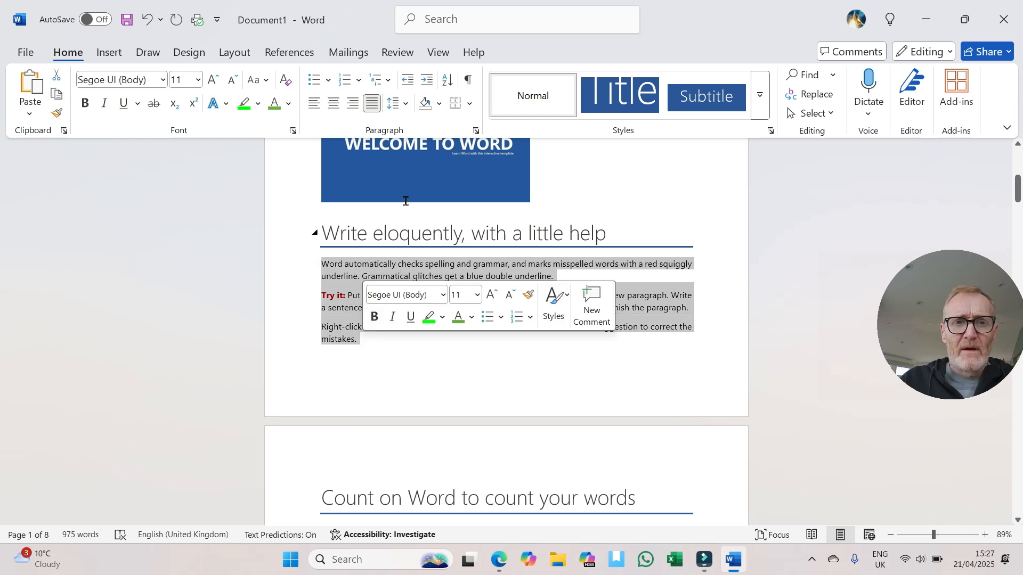
pyautogui.click(407, 107)
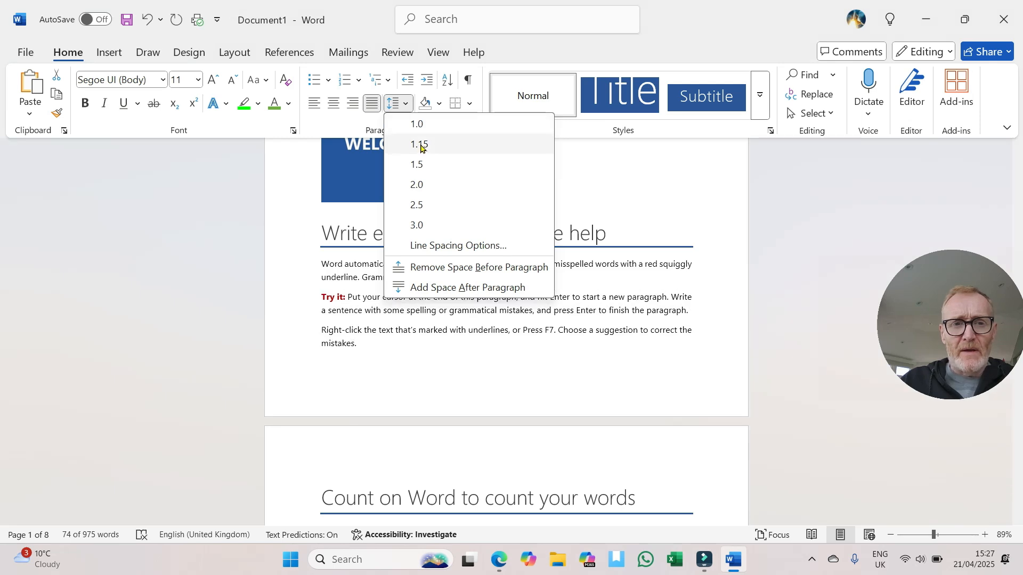
pyautogui.click(417, 186)
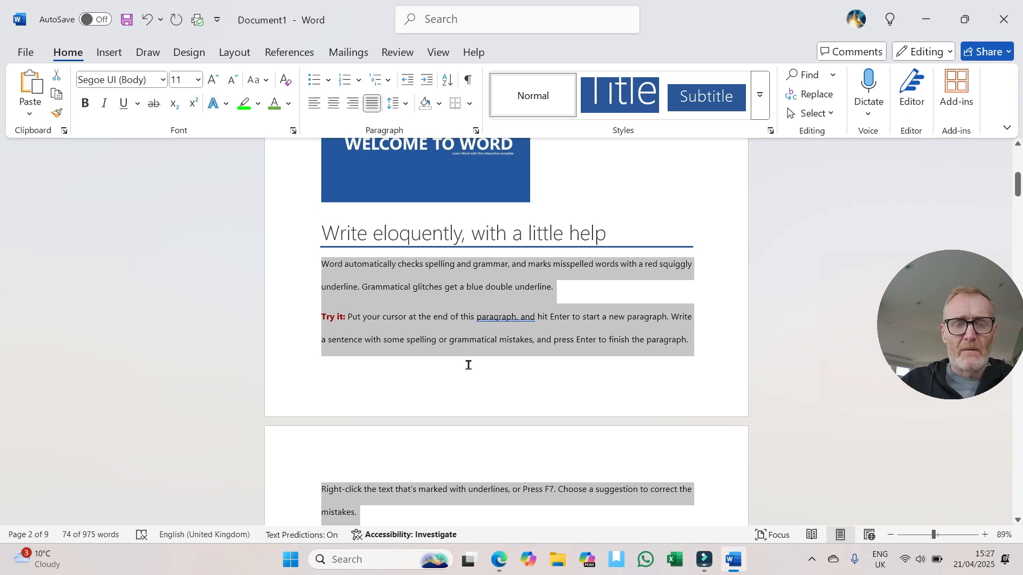
pyautogui.scroll(-1, 449, 334)
pyautogui.scroll(3, 448, 332)
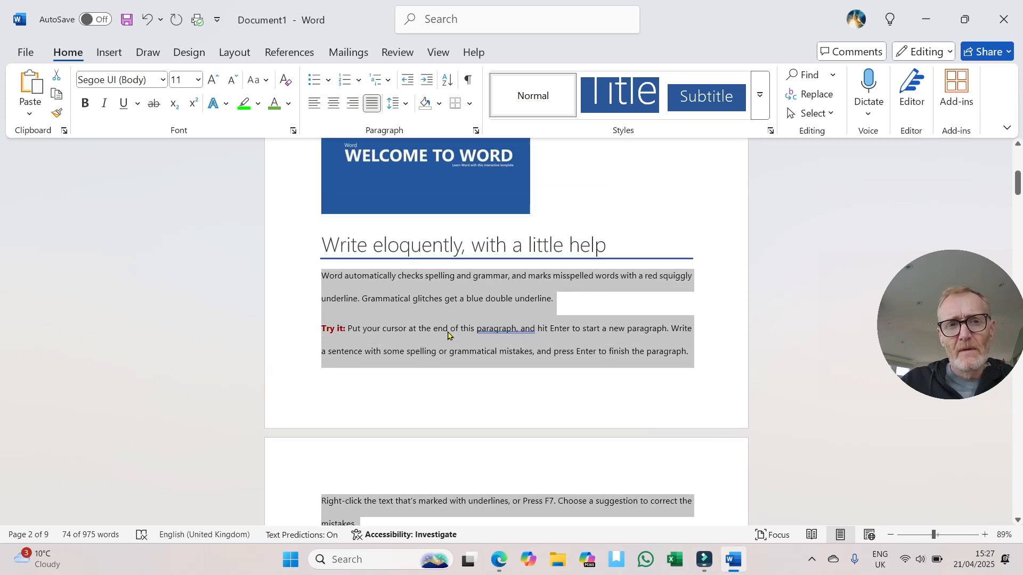
pyautogui.click(601, 314)
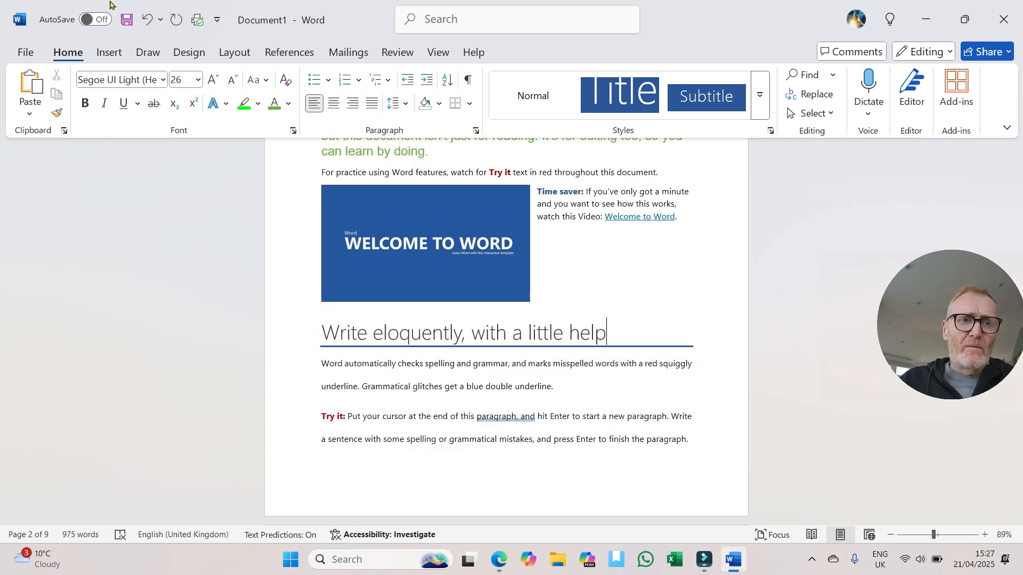
# Step: Undo the line spacing change on the three paragraphs and deselect them
pyautogui.click(149, 20)
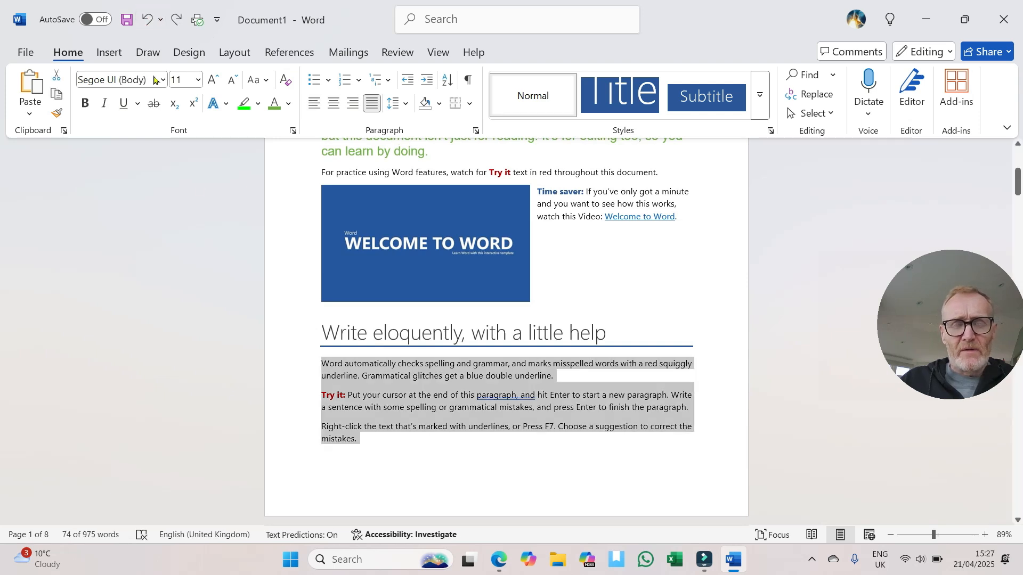
pyautogui.scroll(-4, 454, 377)
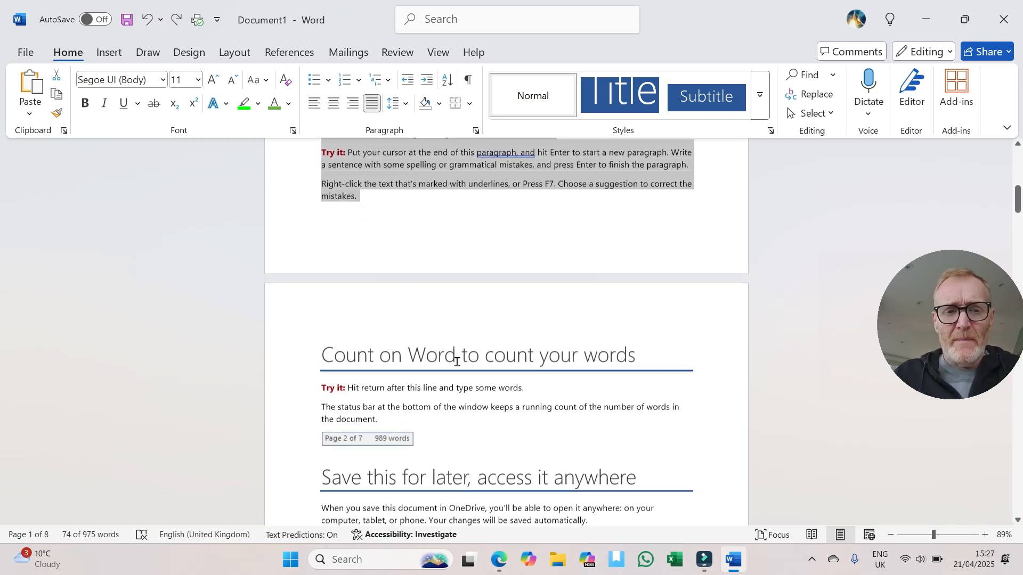
pyautogui.scroll(2, 457, 360)
pyautogui.click(430, 352)
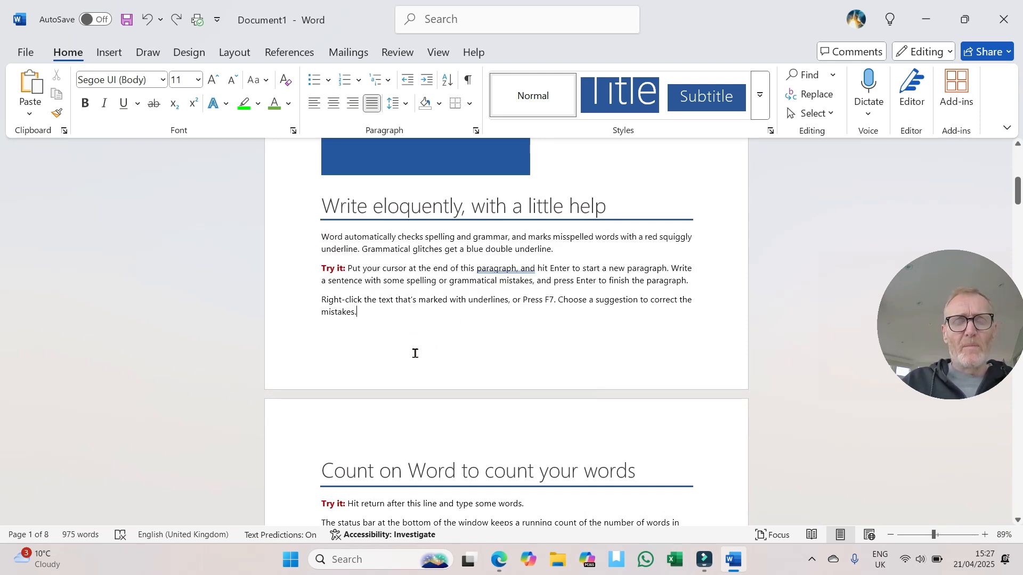
# Step: Turn the paragraph starting "Word automatically checks spelling" into a bulleted item and change its bullet to the four-diamond symbol
pyautogui.click(318, 239)
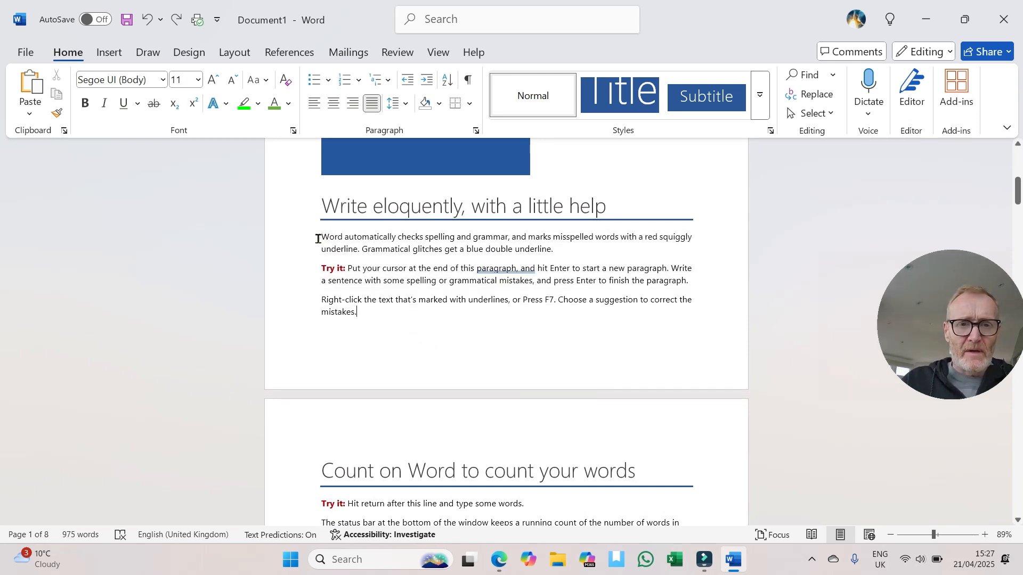
pyautogui.moveTo(318, 240); pyautogui.dragTo(557, 249)
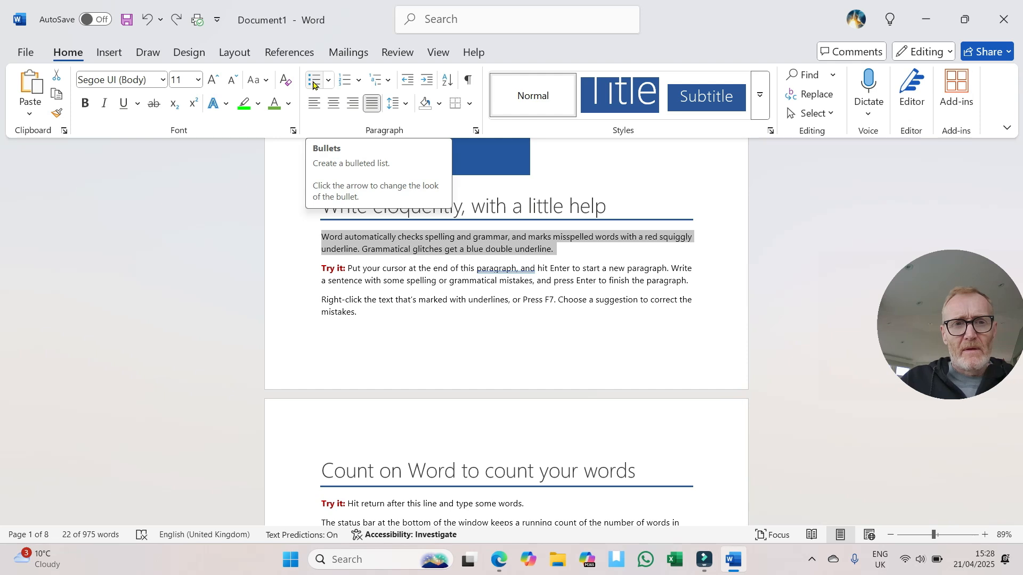
pyautogui.click(313, 85)
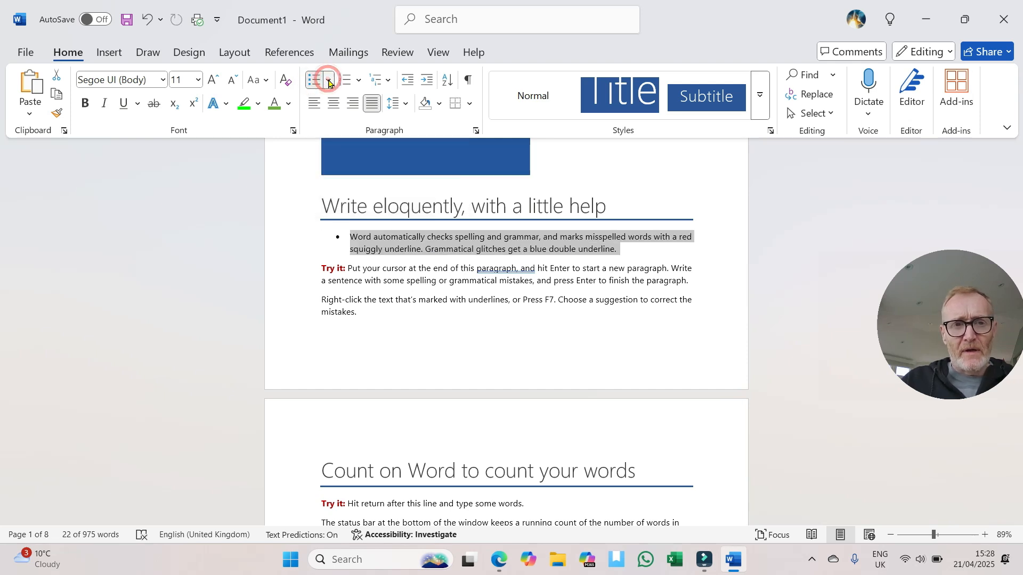
pyautogui.click(328, 82)
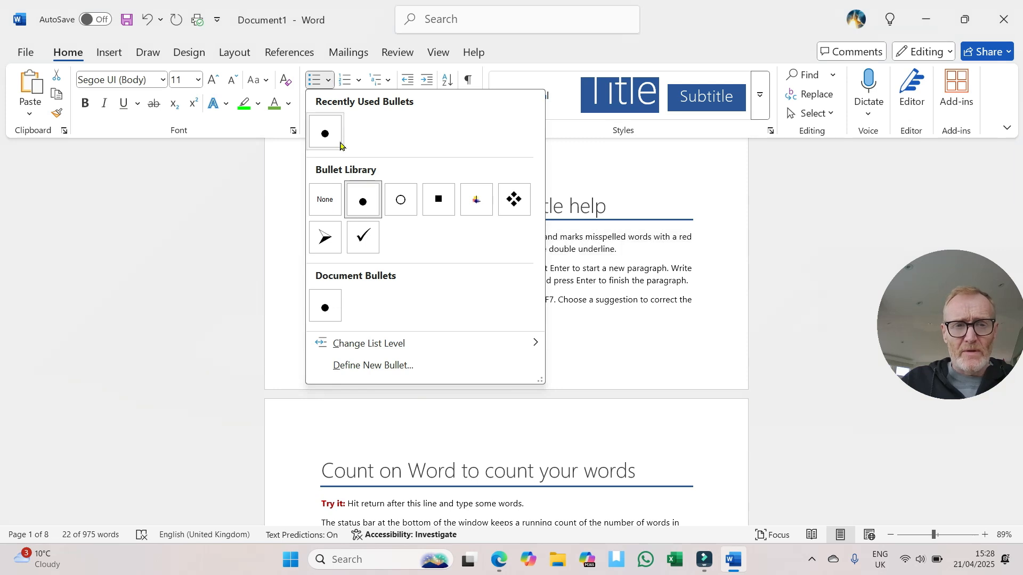
pyautogui.click(513, 200)
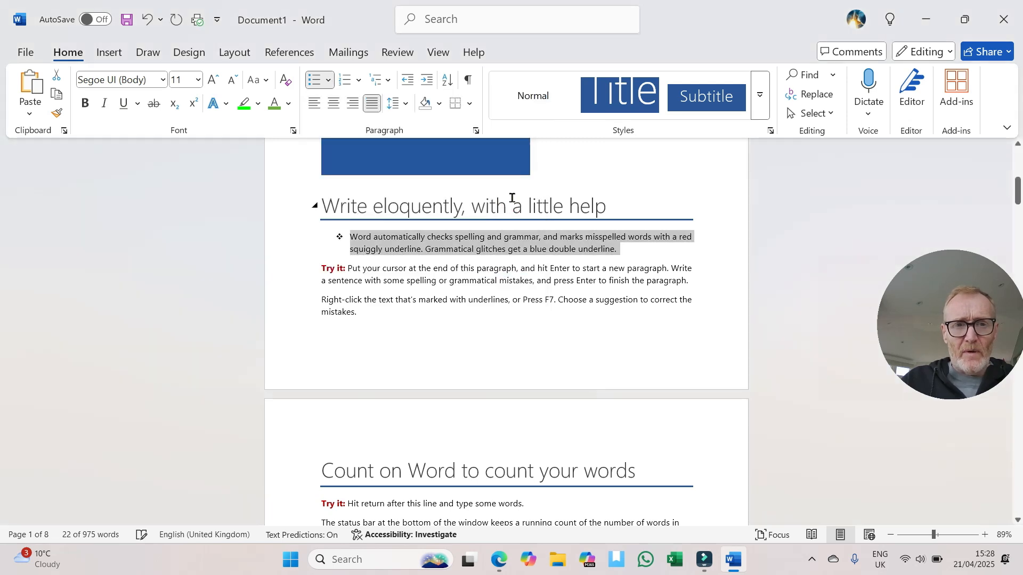
# Step: Delete the comma after "grammar" and split the bulleted text into three bullets, before "and marks" and before "Grammatical glitches"
pyautogui.click(371, 249)
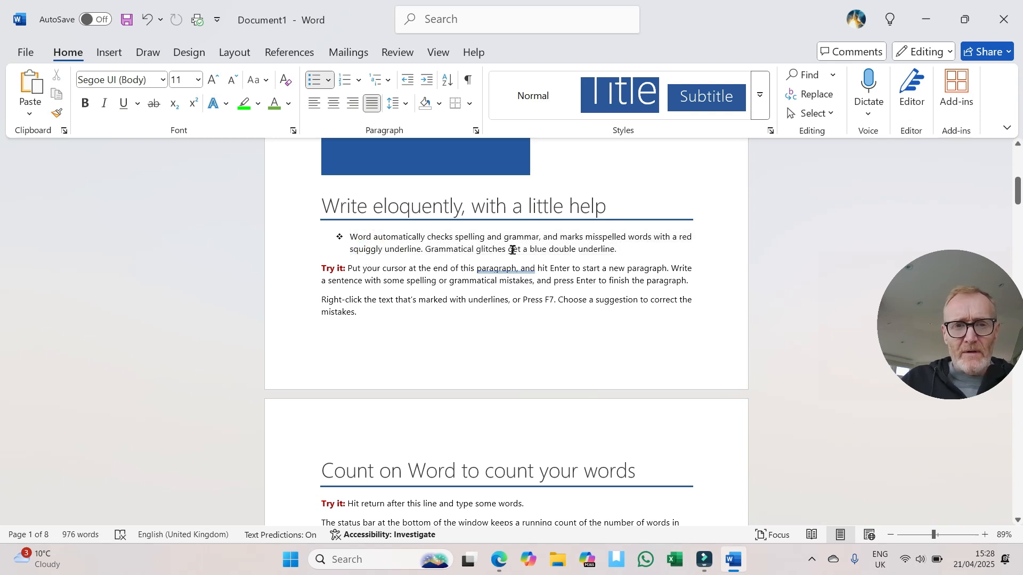
pyautogui.click(539, 237)
pyautogui.write(',')
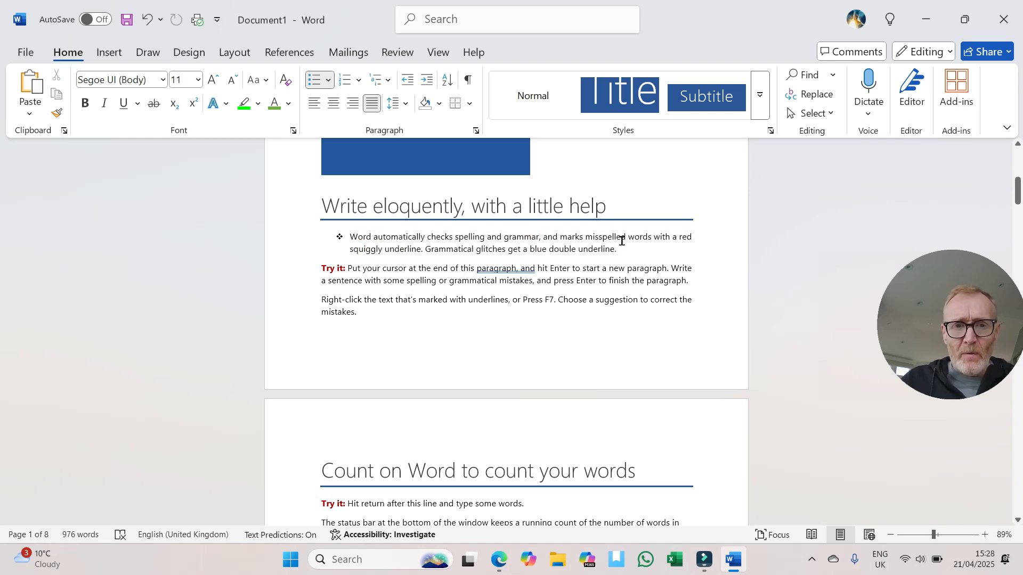
pyautogui.hotkey('ctrl', 'z')
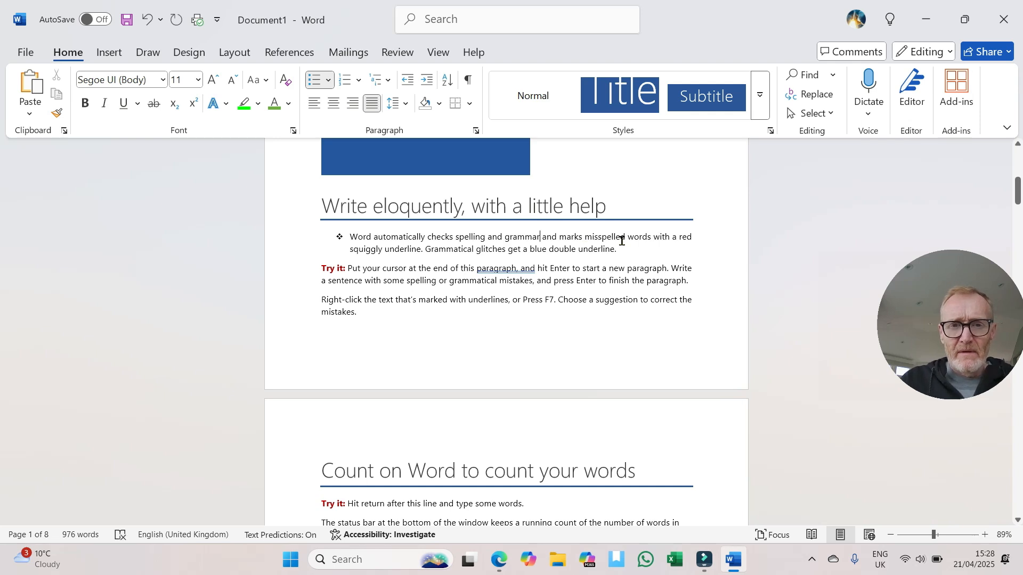
pyautogui.press('Return')
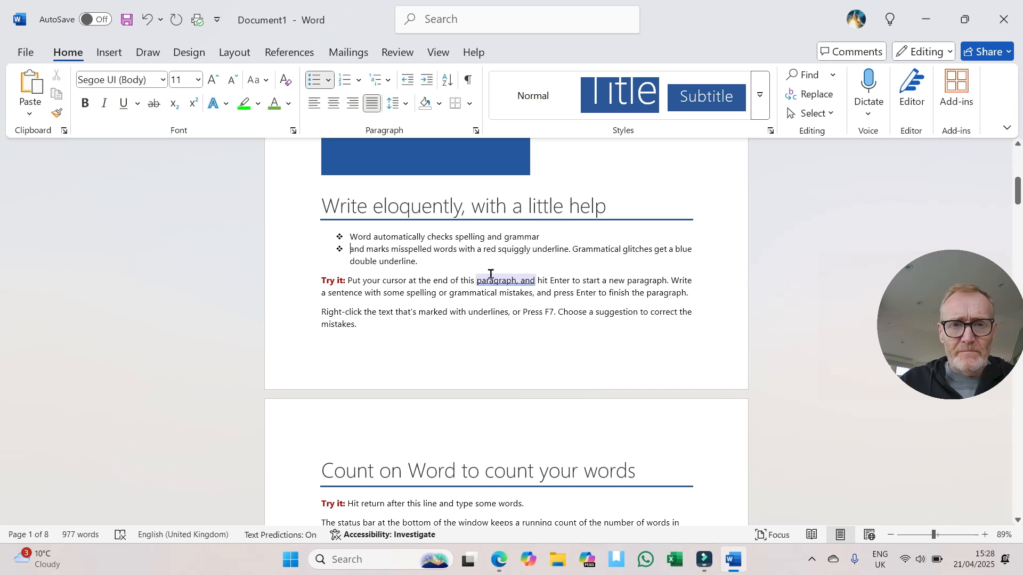
pyautogui.click(572, 249)
pyautogui.press('Return')
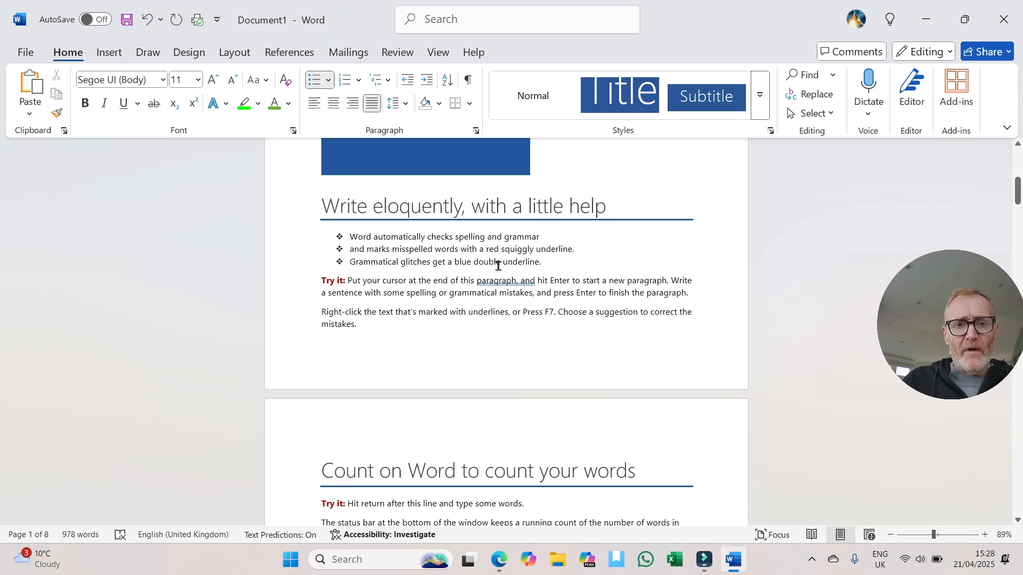
# Step: Indent the third bullet, "Grammatical glitches get a blue double underline", by one level and move it back out
pyautogui.moveTo(536, 264); pyautogui.dragTo(350, 262)
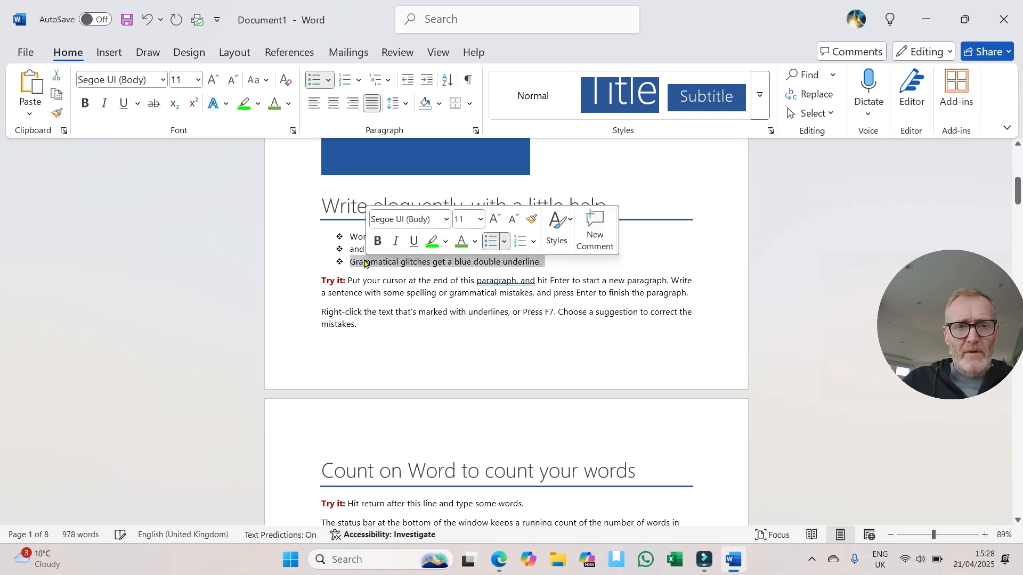
pyautogui.click(569, 267)
pyautogui.click(350, 263)
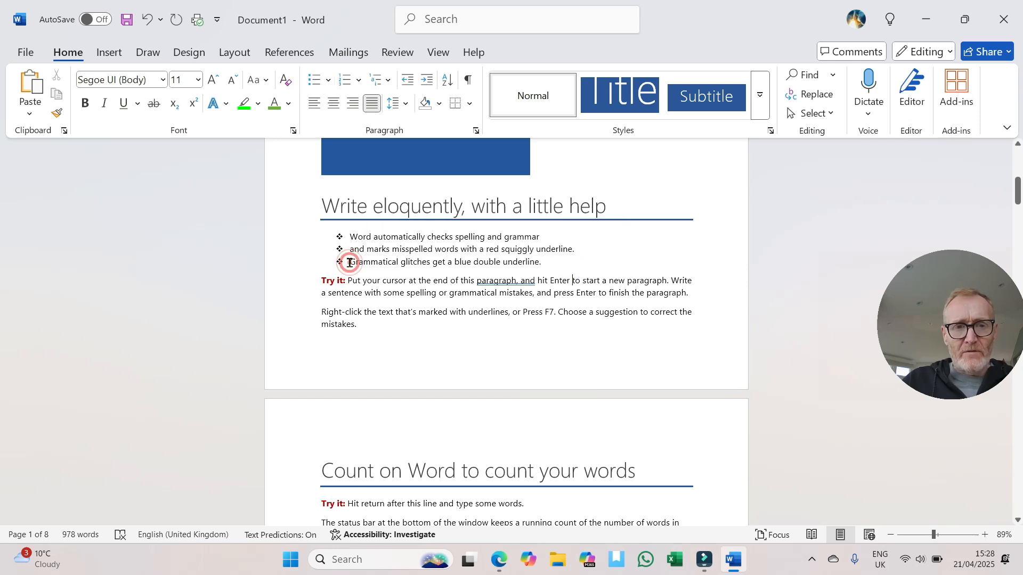
pyautogui.click(426, 81)
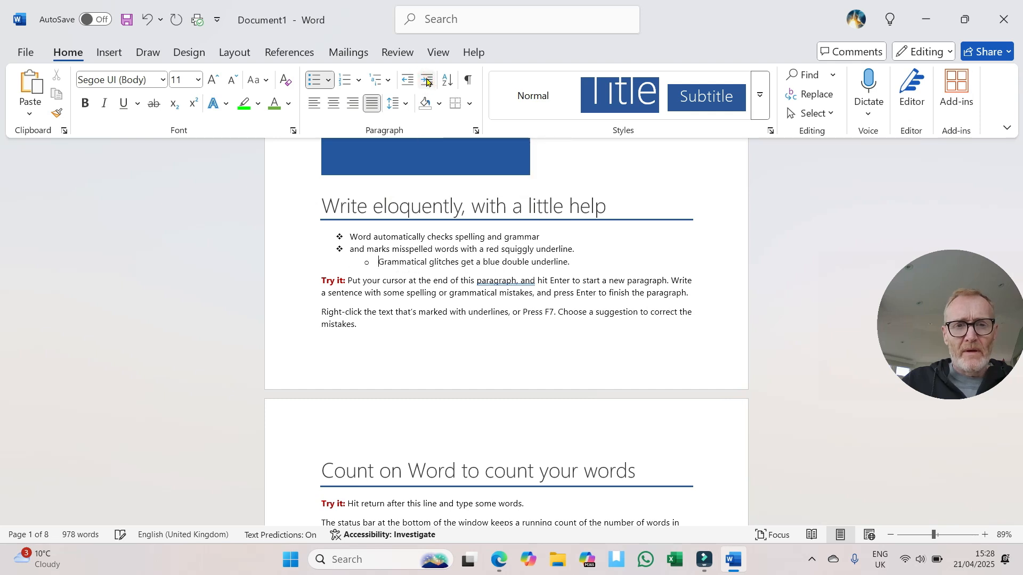
pyautogui.click(405, 80)
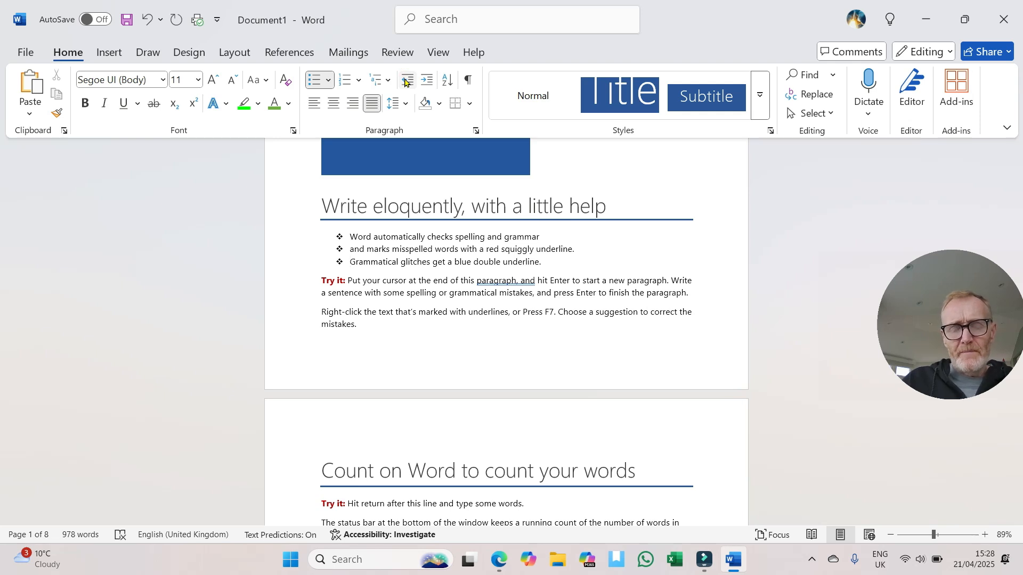
# Step: Insert blank paragraphs after the last bullet until the insertion point is on the second page
pyautogui.click(562, 266)
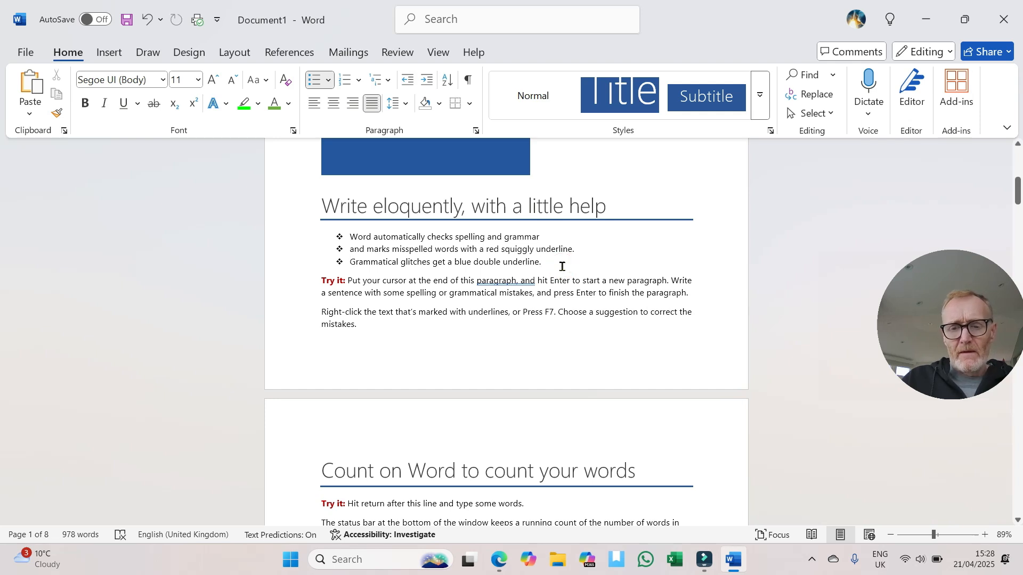
pyautogui.press('Return')
pyautogui.press('Return')
pyautogui.press('Return')
pyautogui.press('Return')
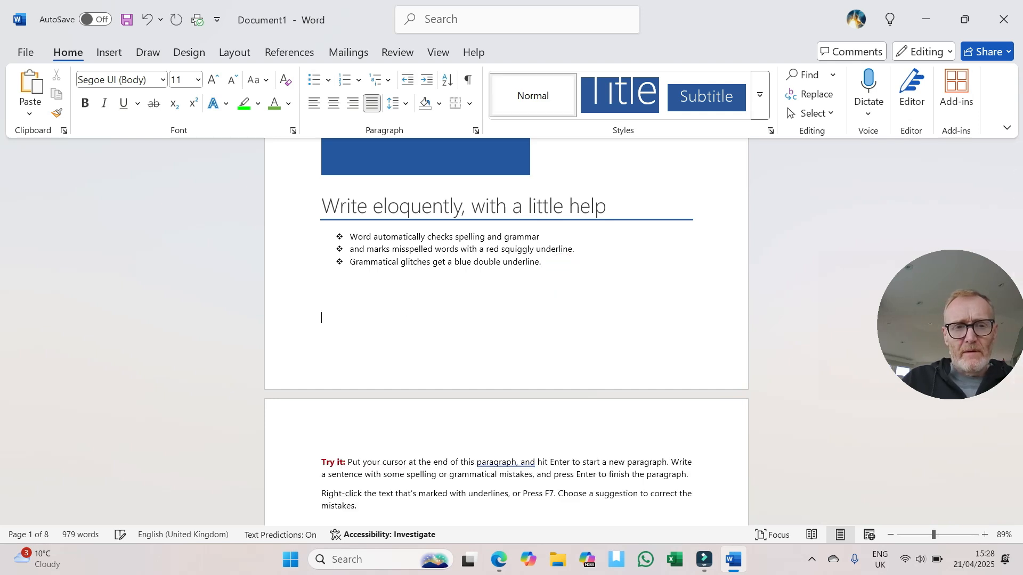
pyautogui.press('Return')
pyautogui.press('Return')
pyautogui.press('Return')
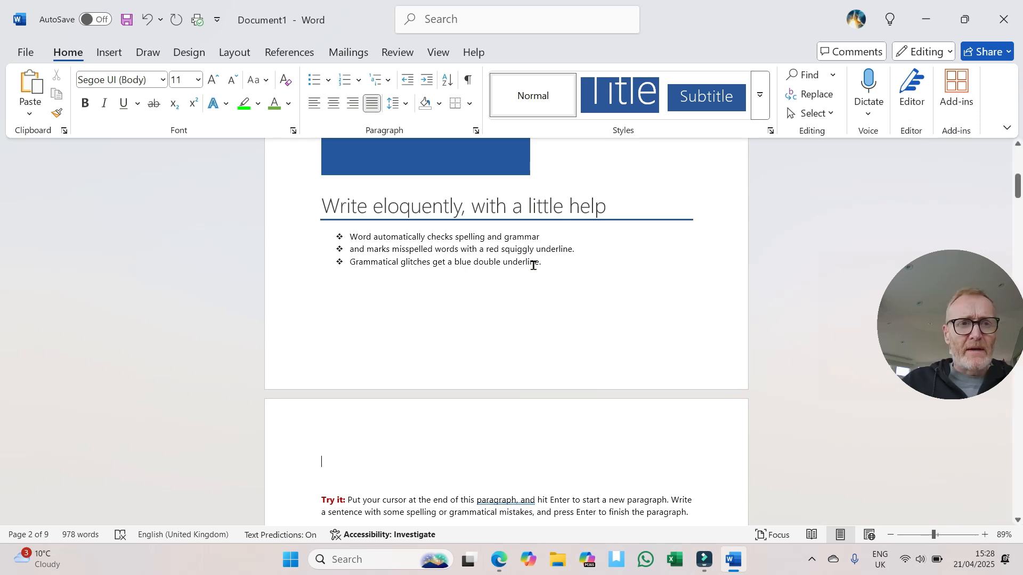
# Step: Insert a 3x3 table above the "Try it" paragraph on the second page
pyautogui.click(110, 52)
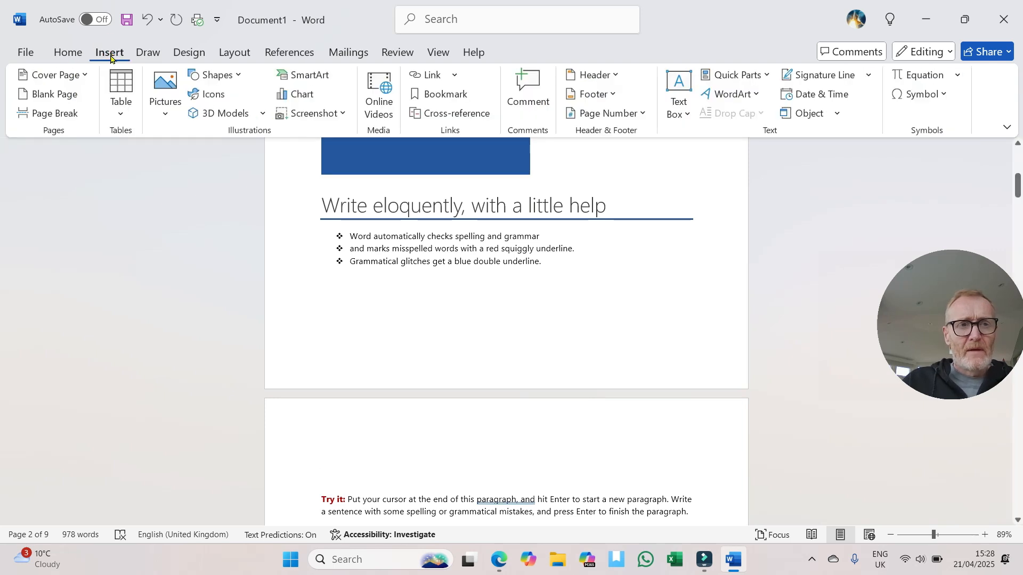
pyautogui.click(121, 114)
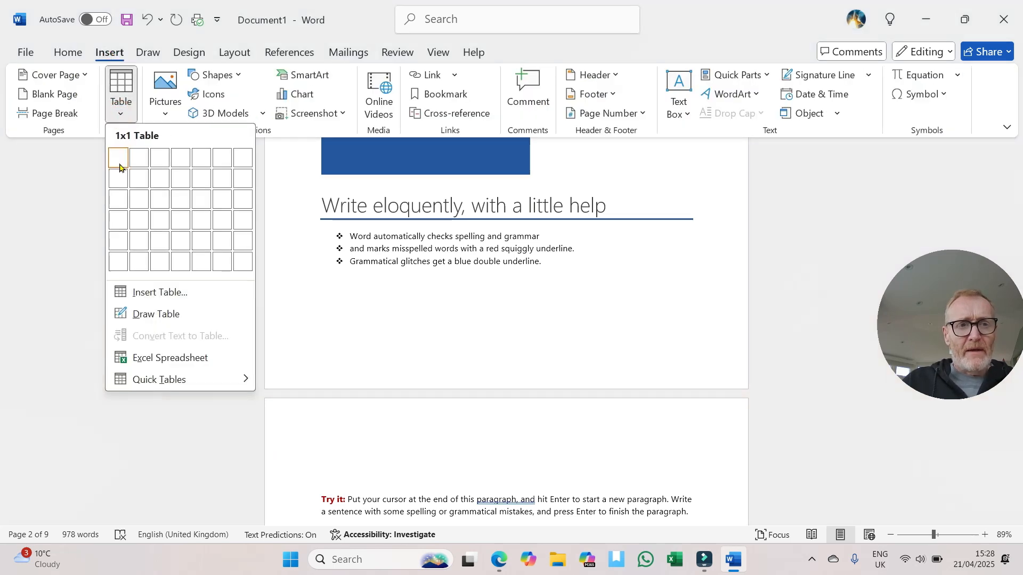
pyautogui.click(160, 203)
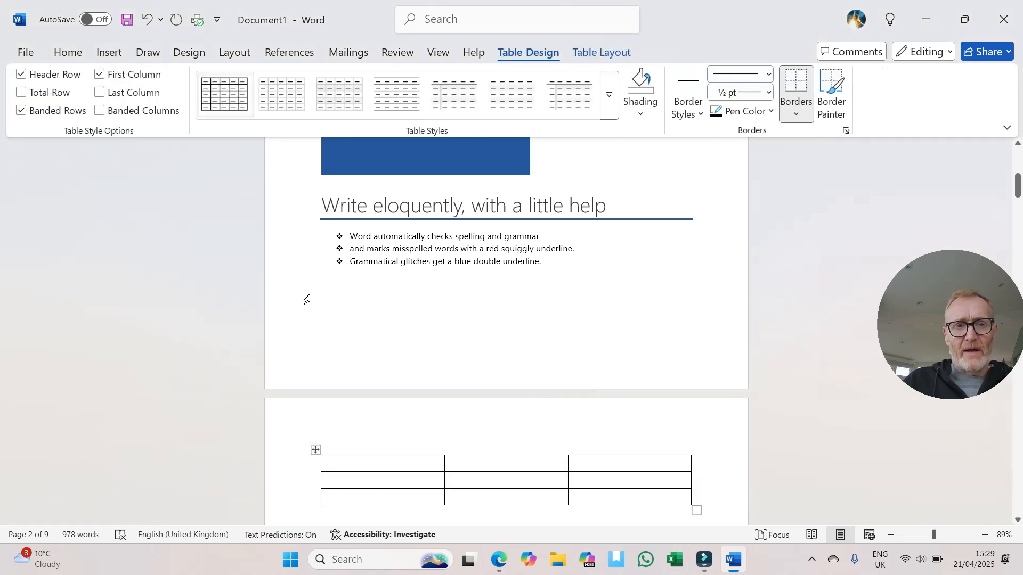
# Step: Set all the cells of the new table to 1.0 line spacing and remove the space before their paragraphs
pyautogui.click(71, 53)
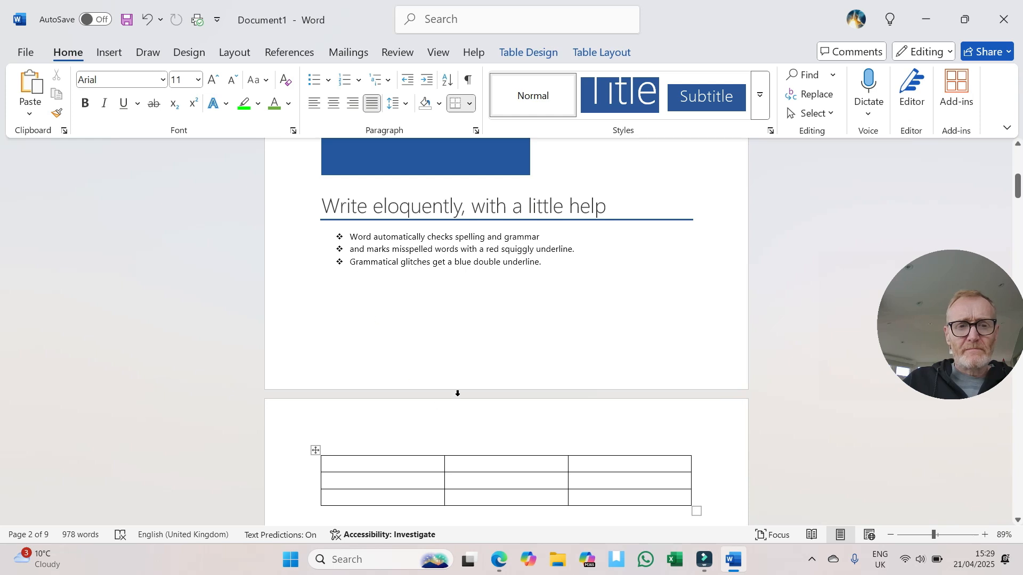
pyautogui.scroll(-1, 397, 459)
pyautogui.moveTo(383, 429); pyautogui.dragTo(609, 462)
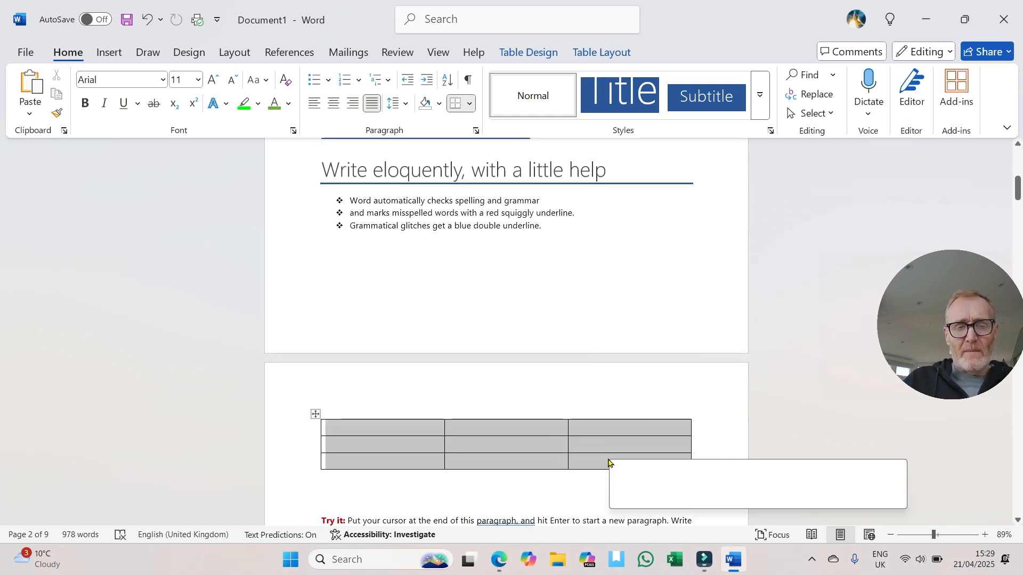
pyautogui.click(394, 104)
pyautogui.click(426, 128)
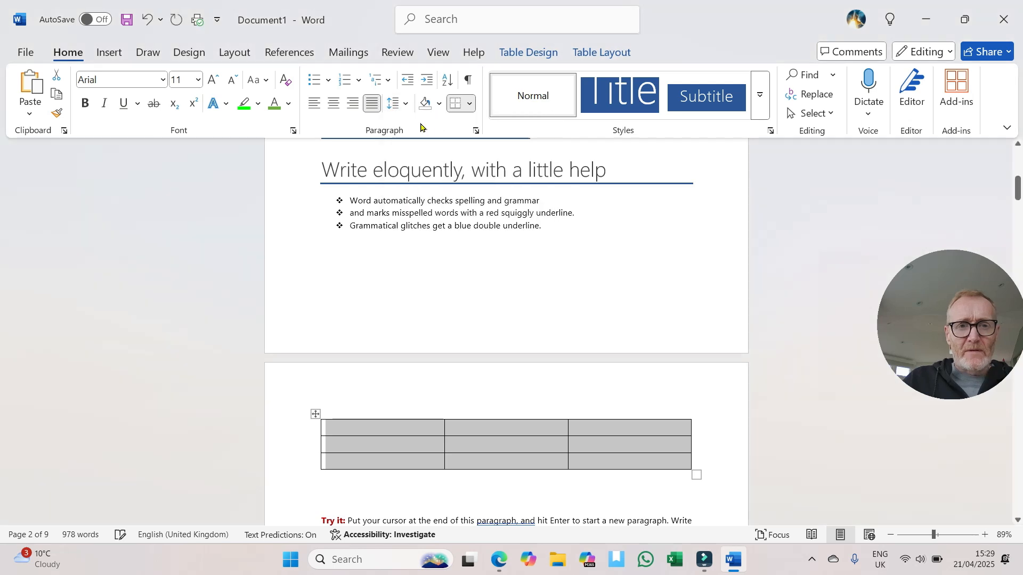
pyautogui.click(394, 104)
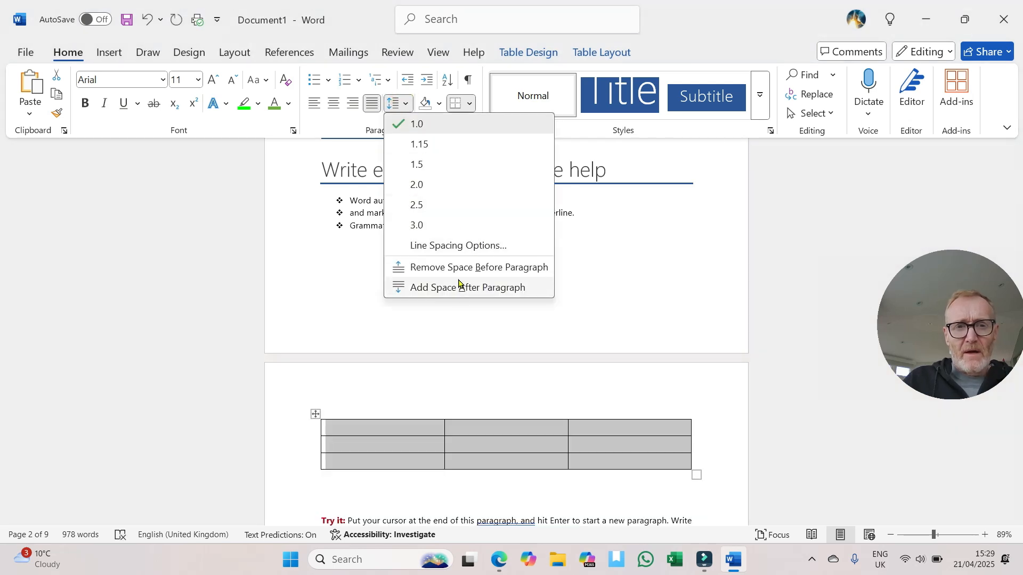
pyautogui.click(461, 269)
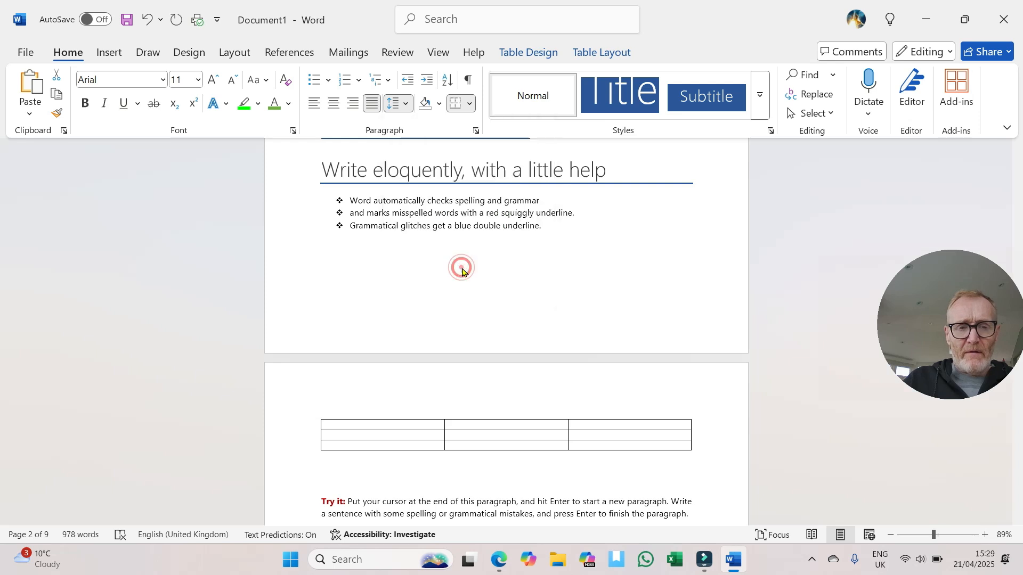
# Step: Narrow the table's first column to about half its width and move the divider between the second and third columns left, widening the third
pyautogui.click(397, 437)
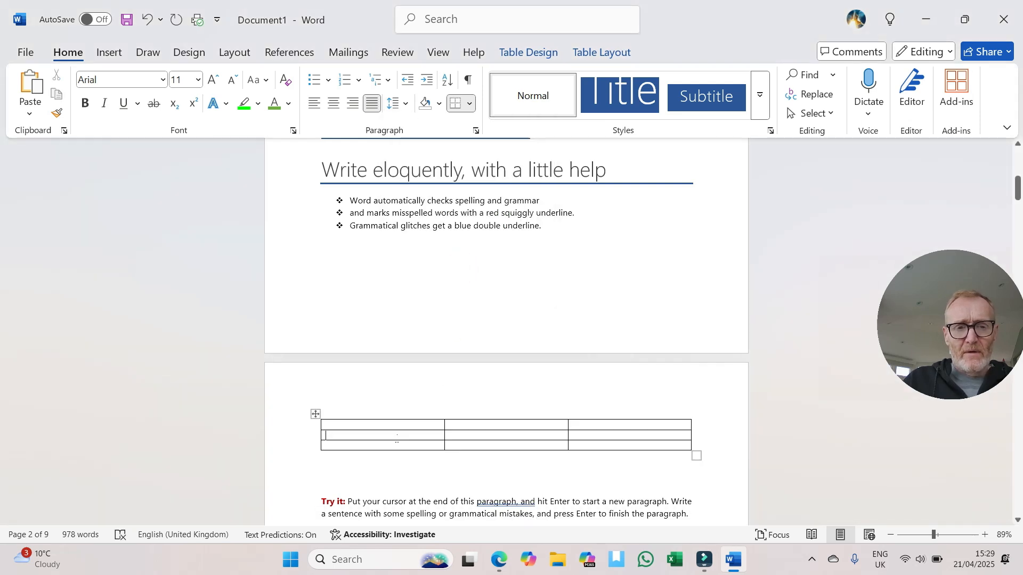
pyautogui.click(379, 419)
pyautogui.click(359, 424)
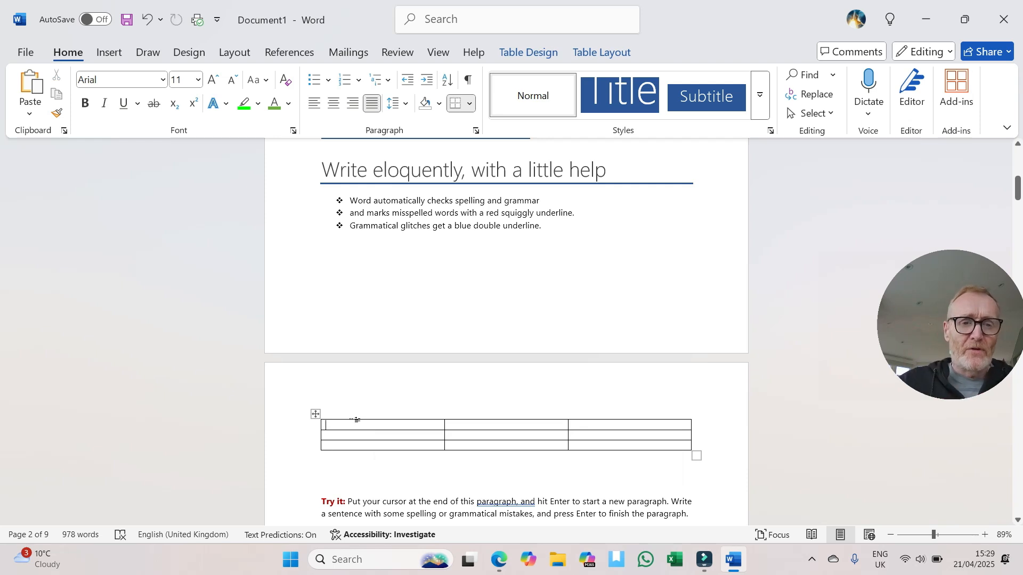
pyautogui.scroll(-3, 395, 375)
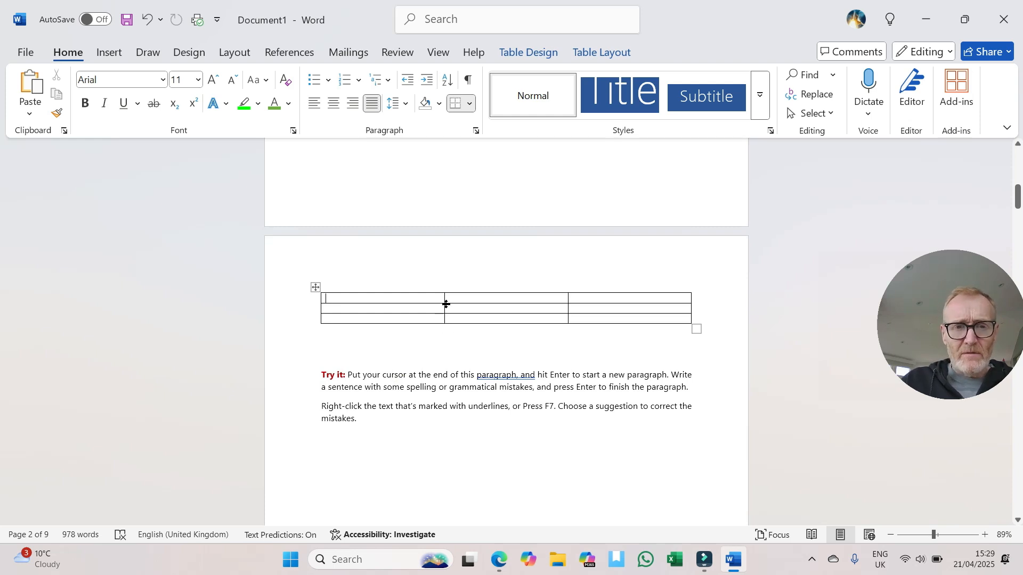
pyautogui.moveTo(444, 307); pyautogui.dragTo(377, 306)
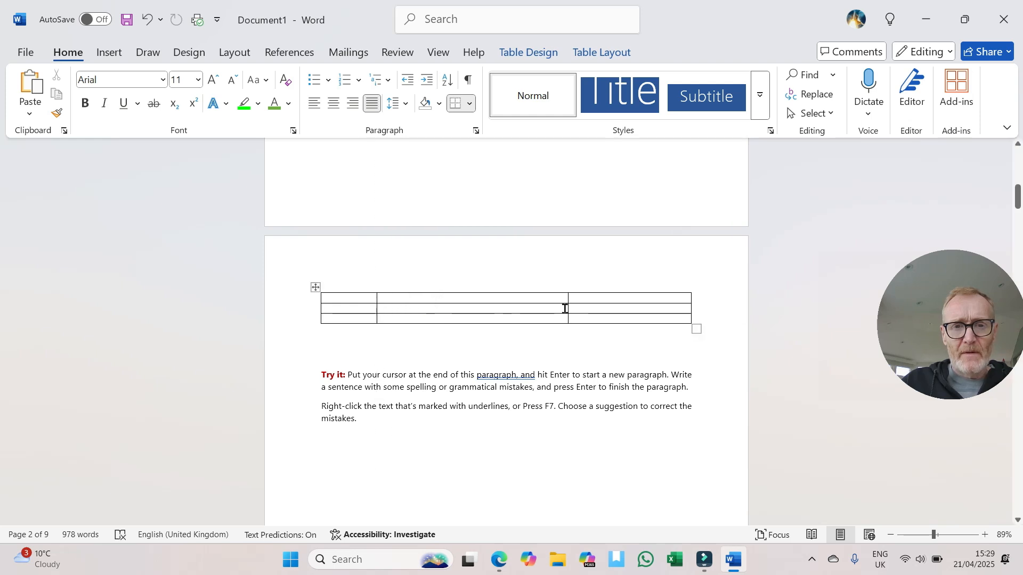
pyautogui.moveTo(567, 308); pyautogui.dragTo(489, 310)
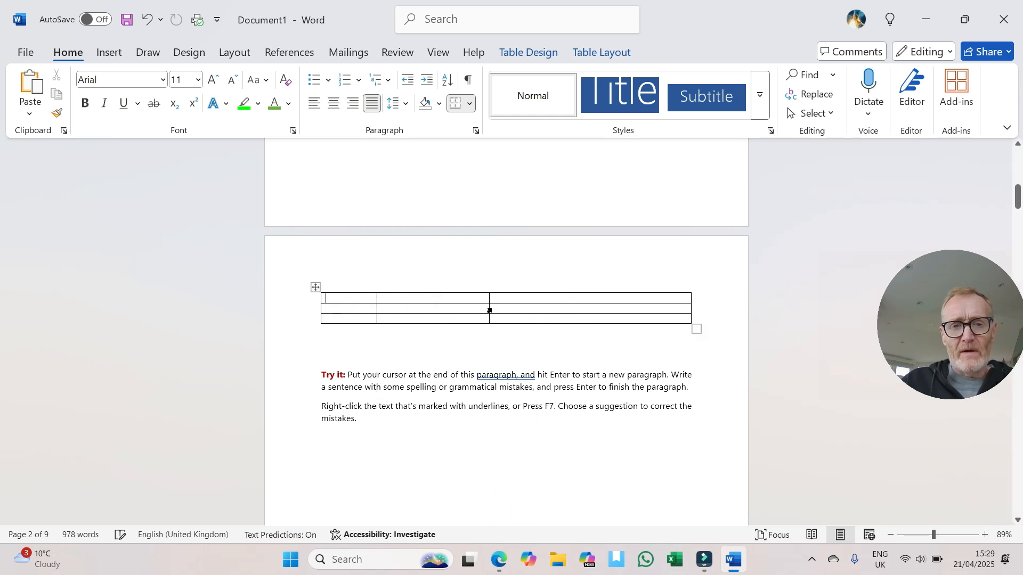
# Step: Enter the headings "Time", "Date" and "Event" in the table's first row
pyautogui.click(332, 298)
pyautogui.write('Y')
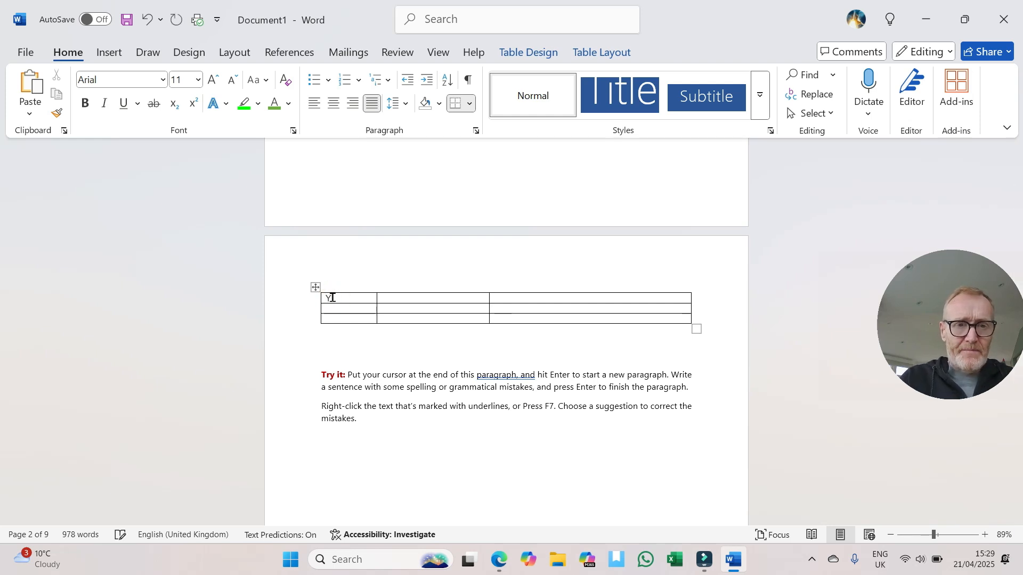
pyautogui.write('ime')
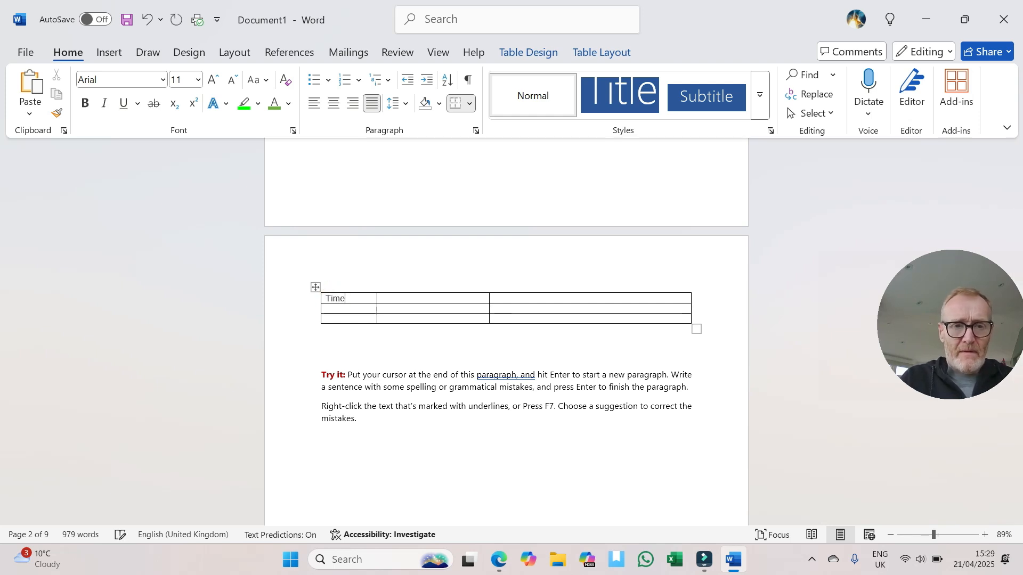
pyautogui.click(388, 298)
pyautogui.write('Date')
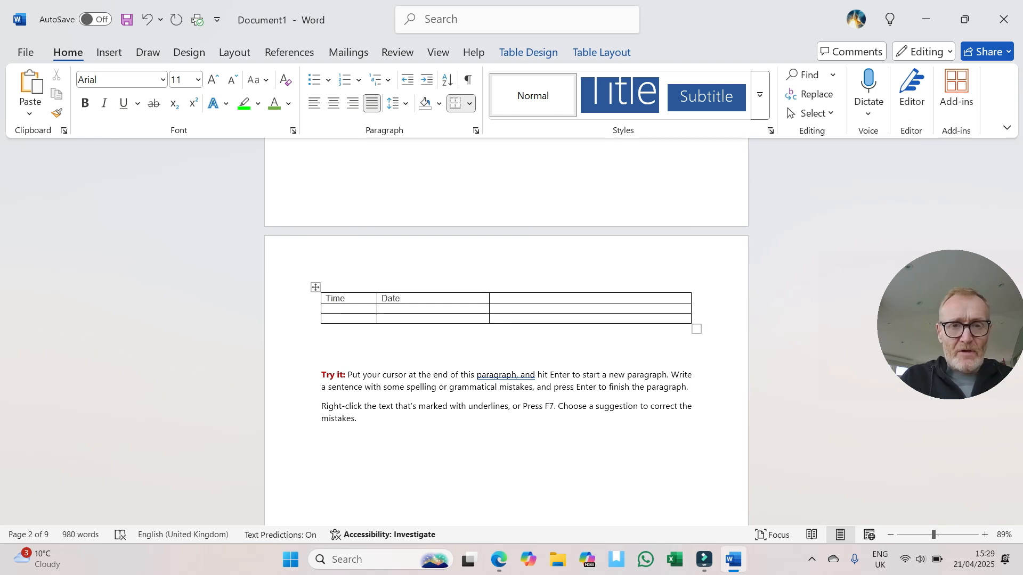
pyautogui.write('Event')
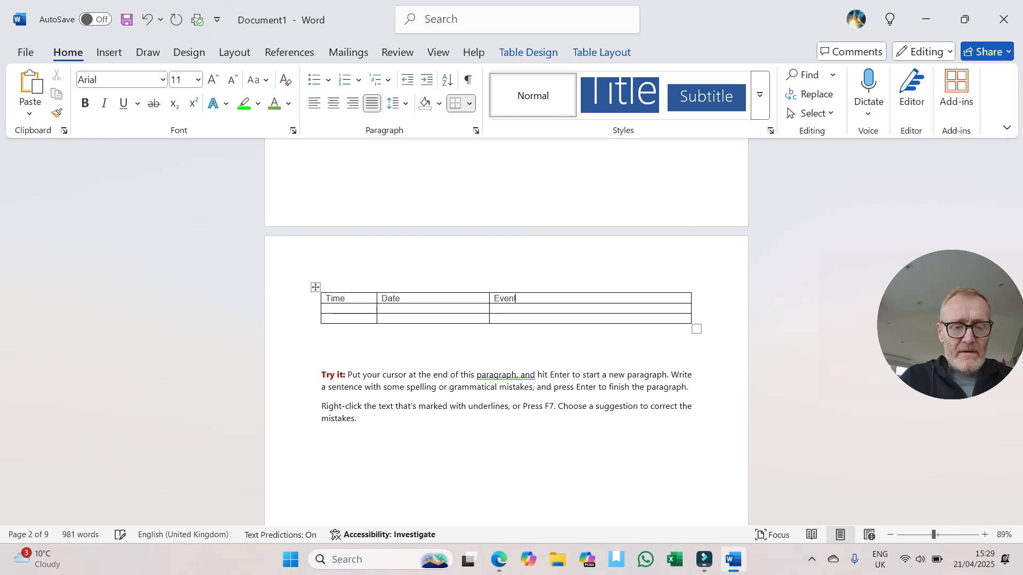
# Step: Make the table's heading row bold, centre its text and shade it light grey
pyautogui.moveTo(529, 295); pyautogui.dragTo(363, 302)
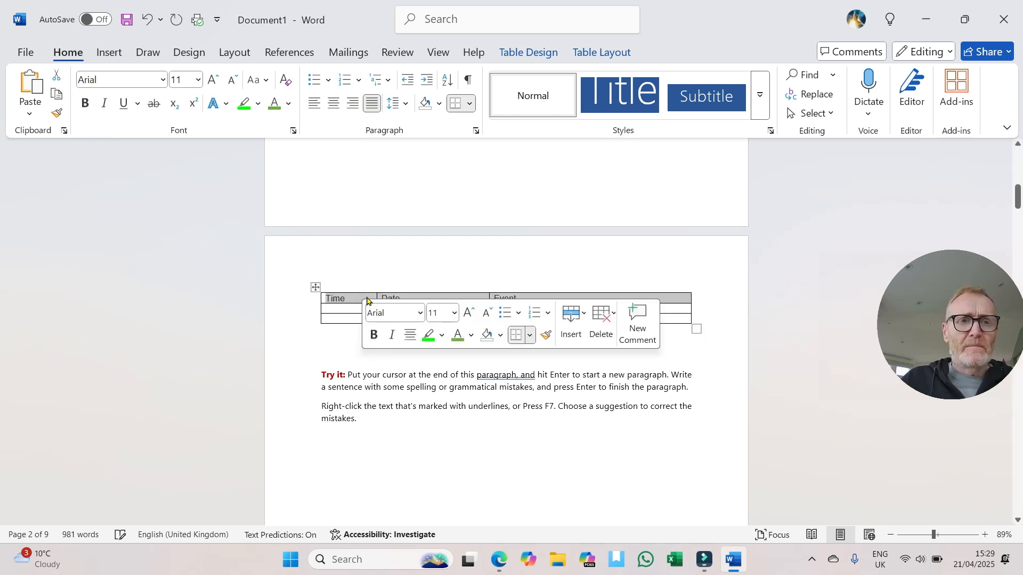
pyautogui.click(83, 104)
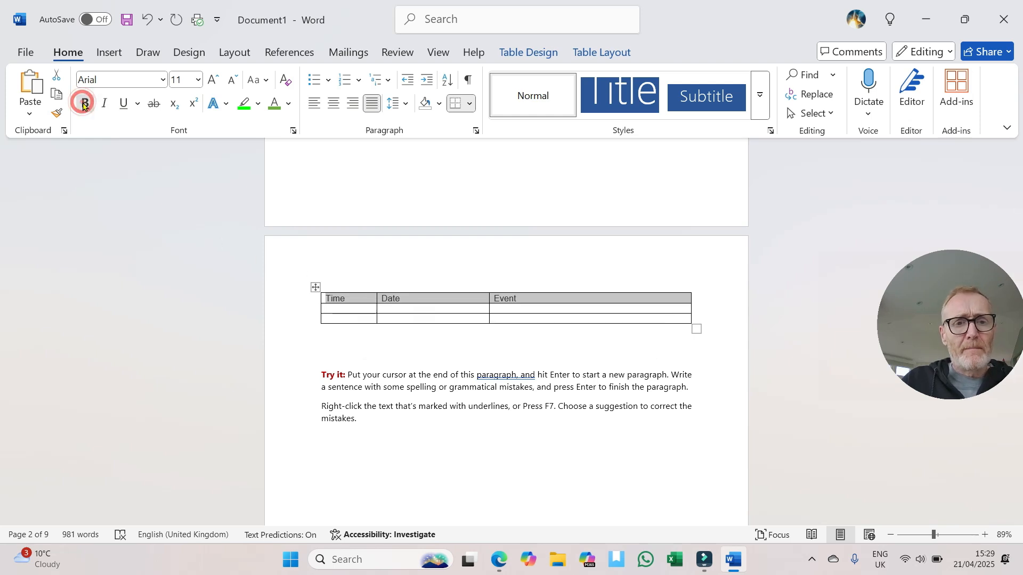
pyautogui.click(336, 104)
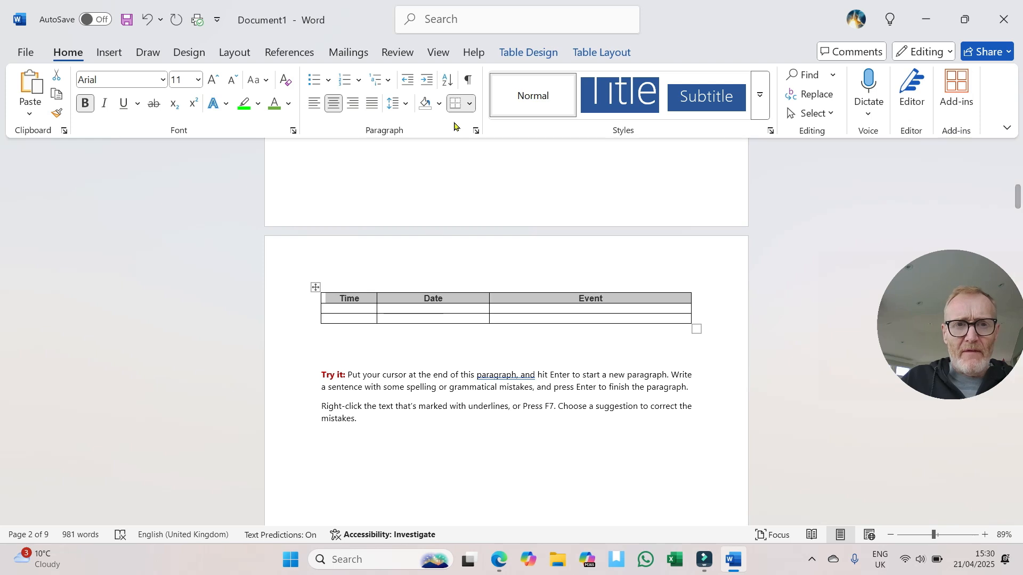
pyautogui.click(440, 106)
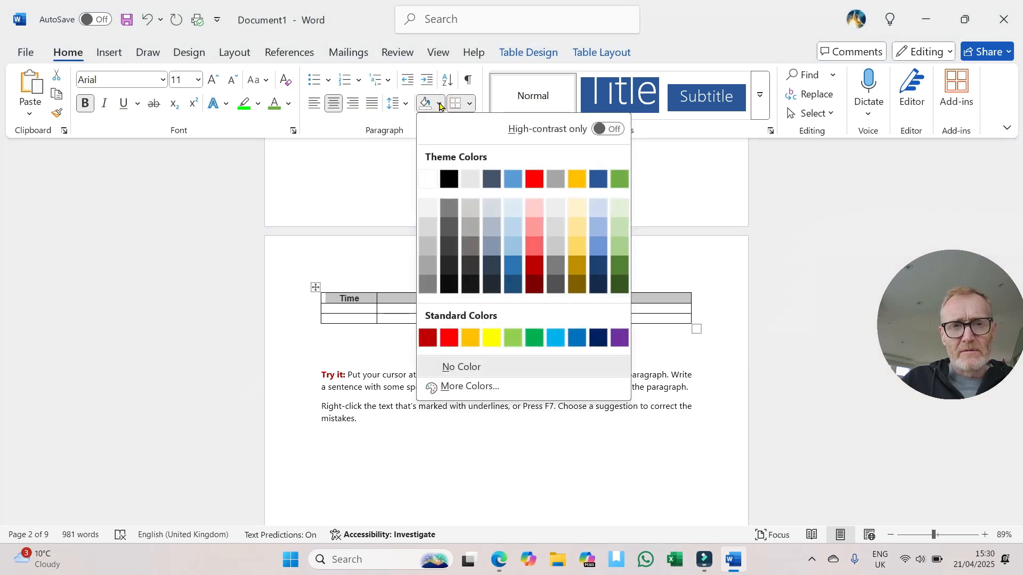
pyautogui.click(426, 228)
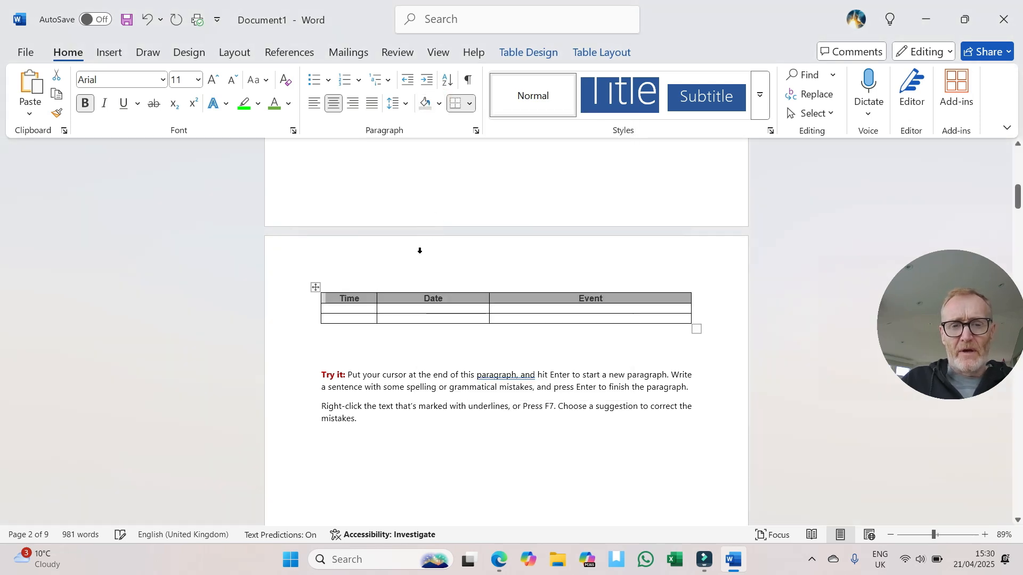
# Step: Add two rows at the end of the table, one from its last cell and one from just outside the last row
pyautogui.click(459, 318)
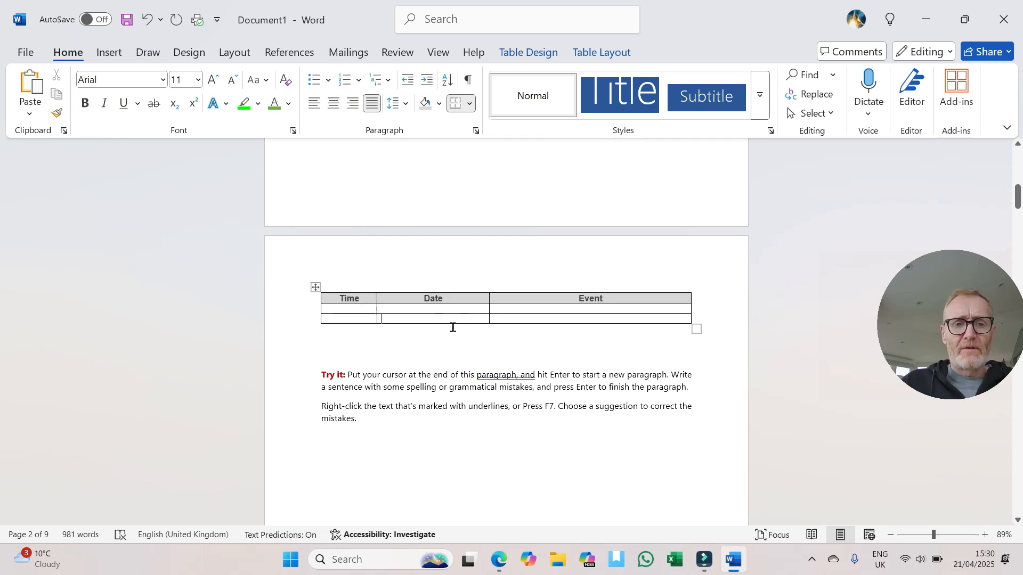
pyautogui.press('Tab')
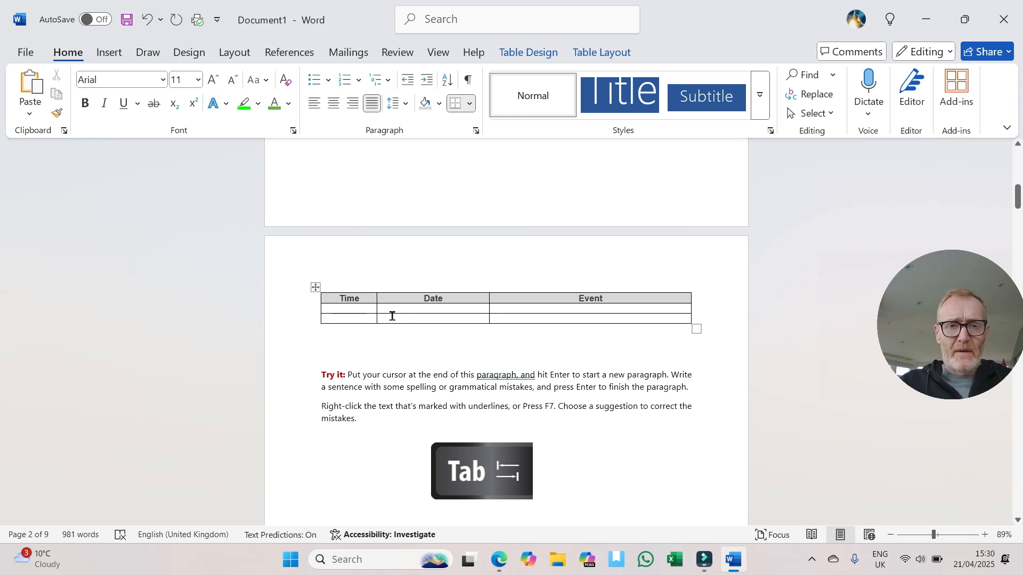
pyautogui.press('Tab')
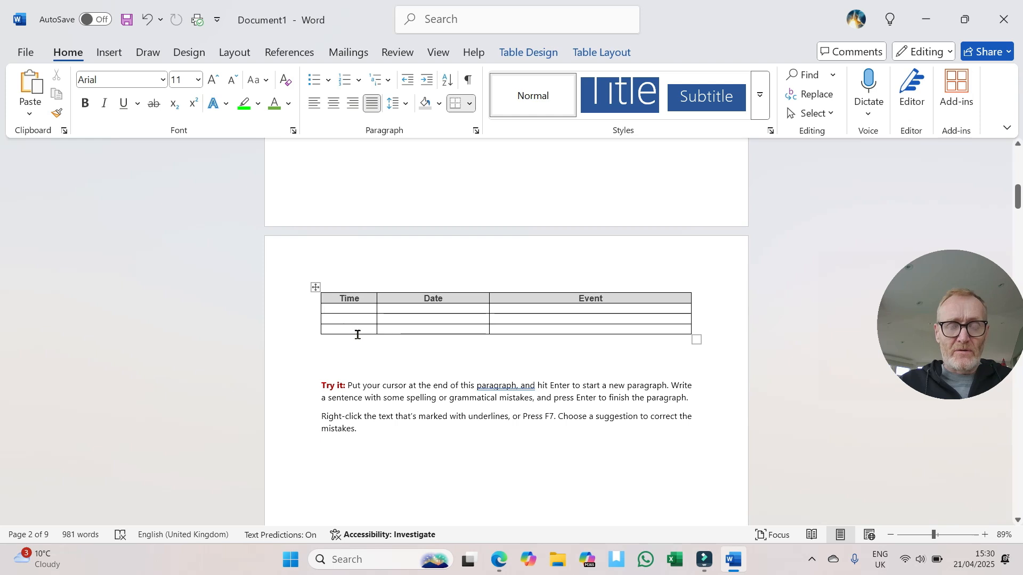
pyautogui.click(697, 328)
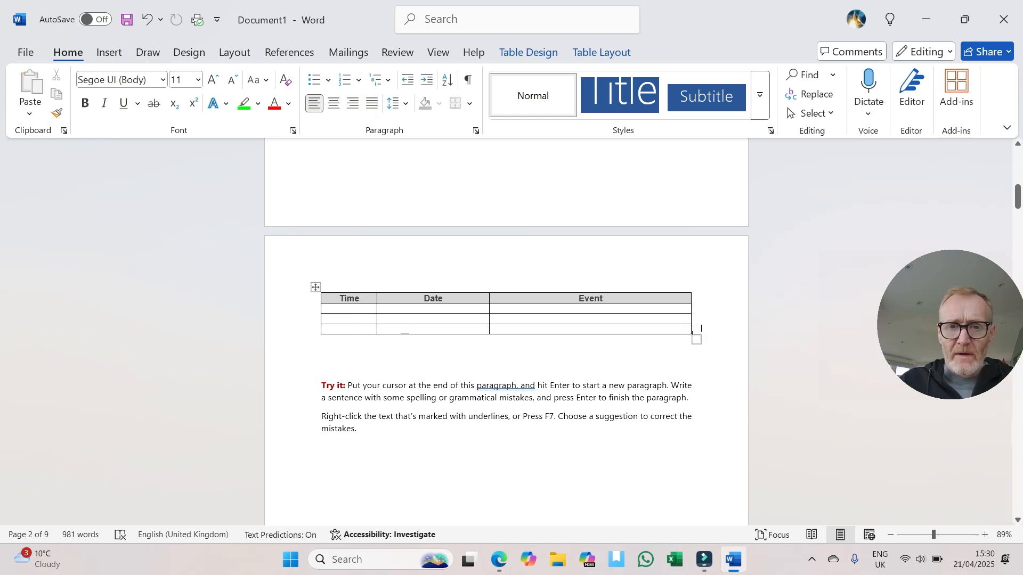
pyautogui.click(698, 325)
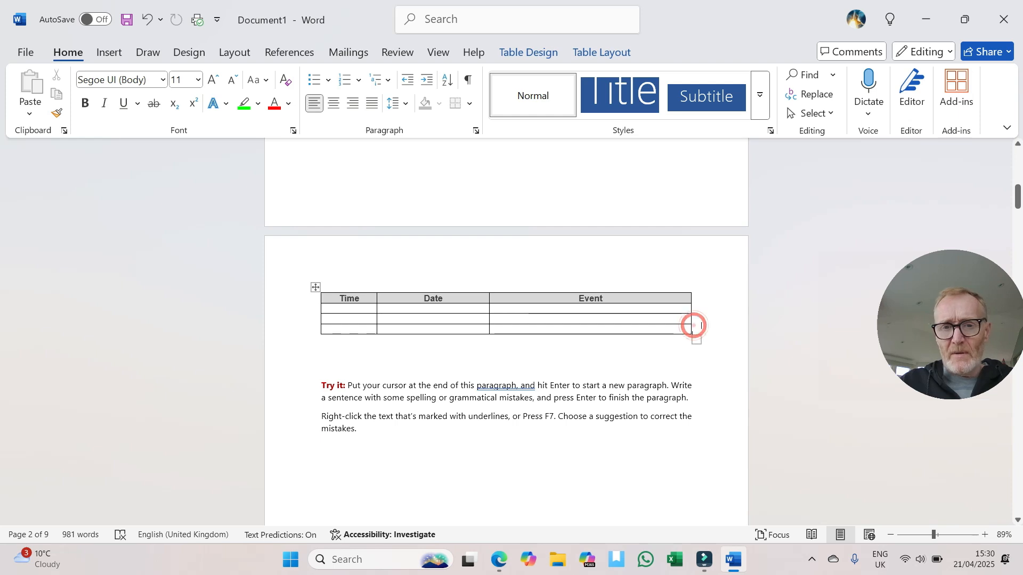
pyautogui.press('Return')
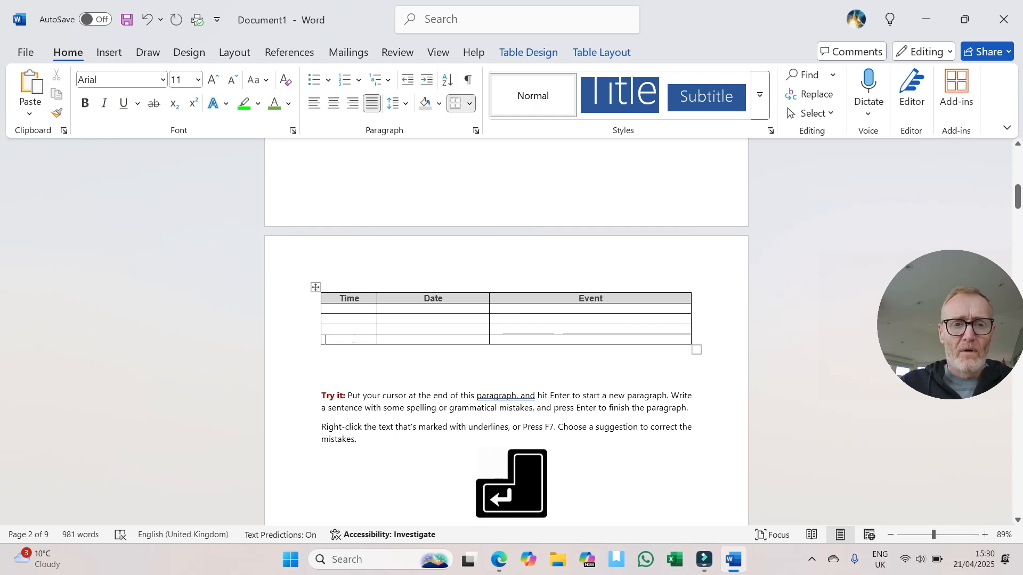
# Step: Insert one more row below the table's last row
pyautogui.rightClick(353, 339)
pyautogui.click(343, 341)
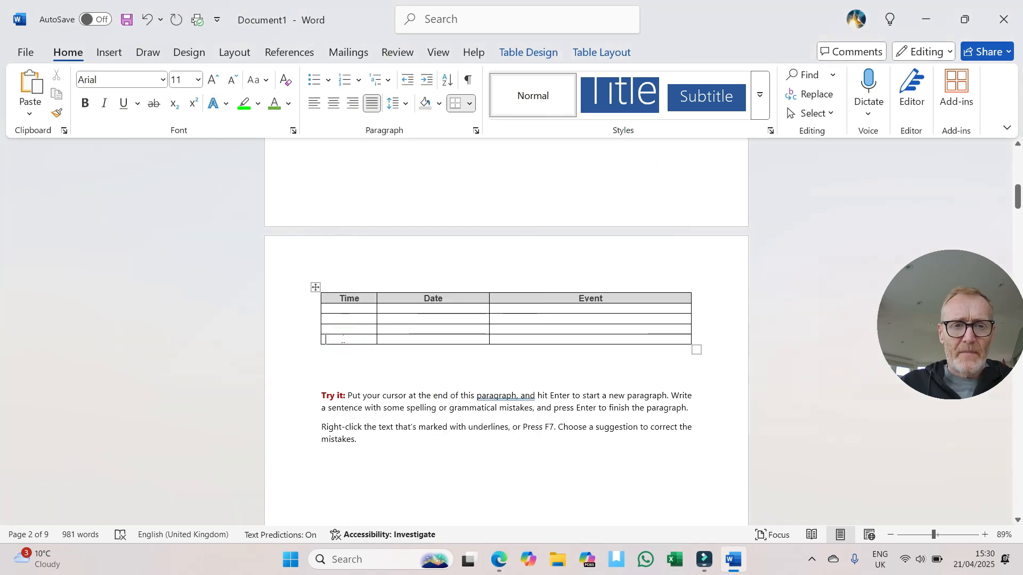
pyautogui.rightClick(343, 341)
pyautogui.moveTo(388, 376)
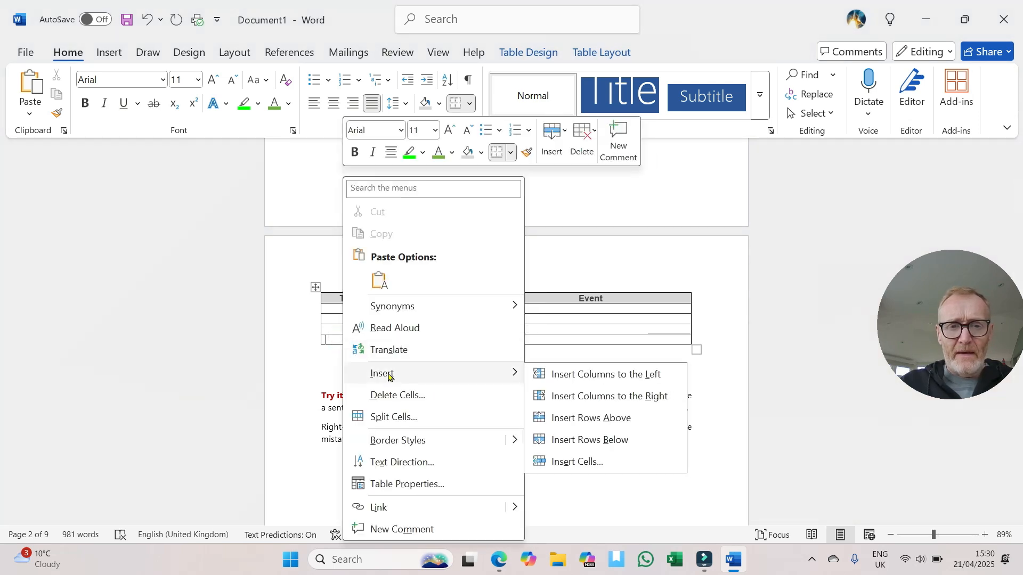
pyautogui.click(594, 444)
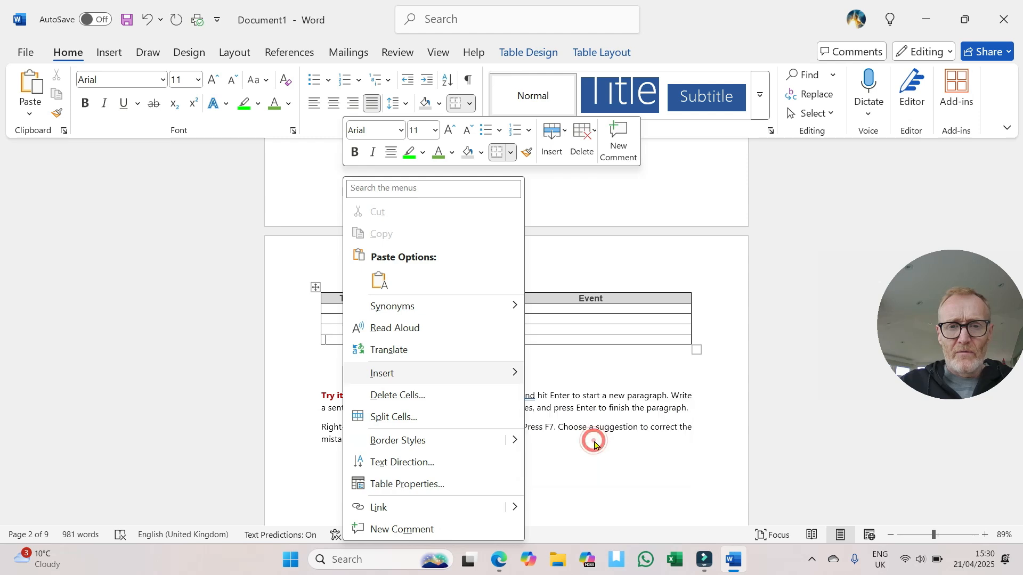
pyautogui.click(440, 322)
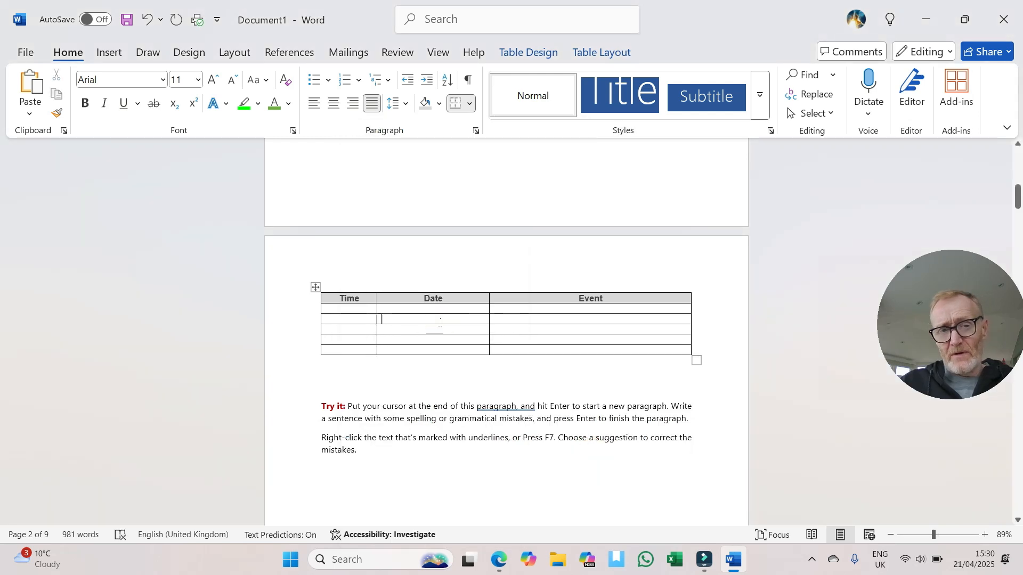
pyautogui.rightClick(441, 326)
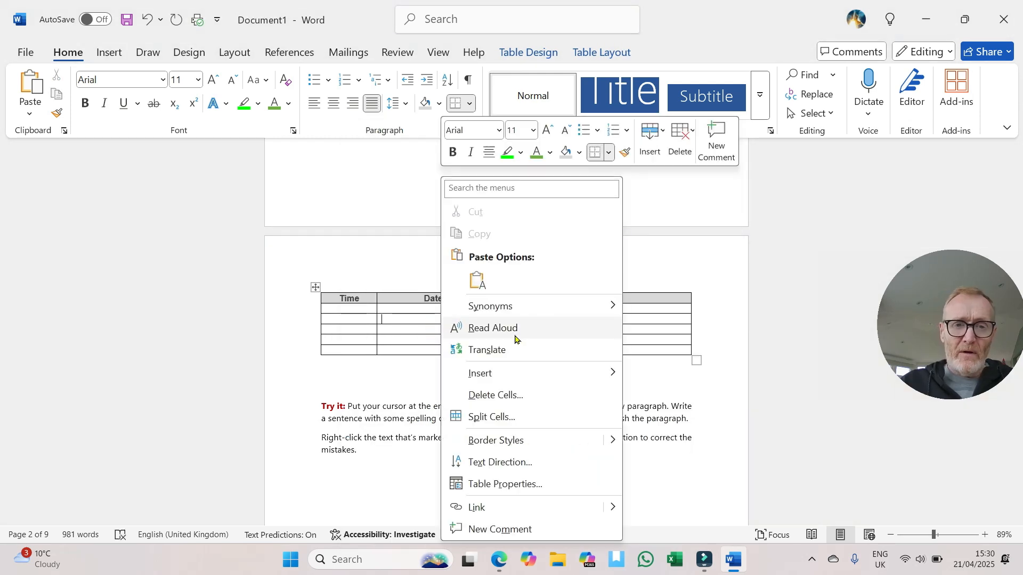
pyautogui.click(654, 342)
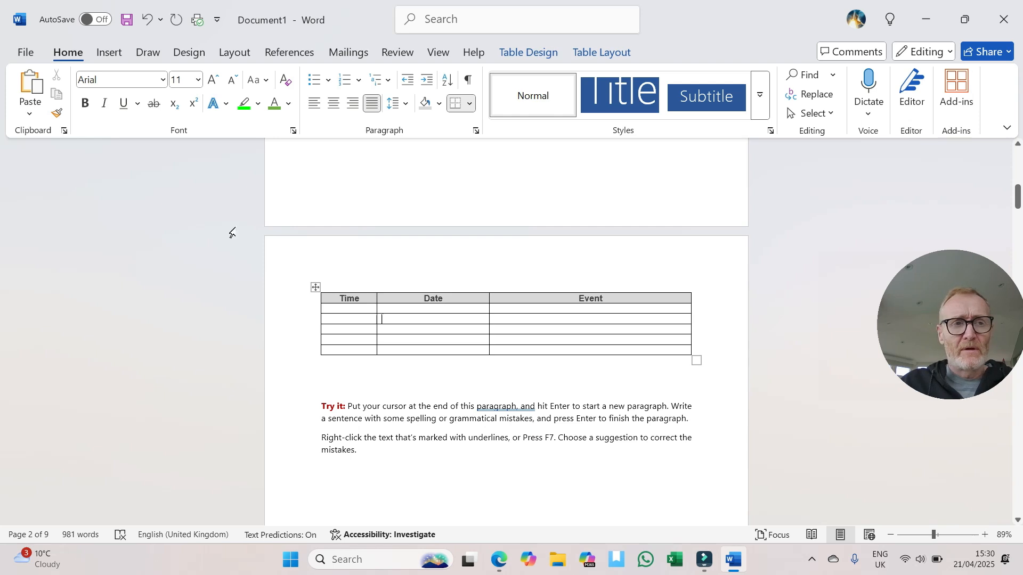
# Step: Save the document as the Word document "Welcome to Word" in the desktop's Digital folder, without saving changes to the document template
pyautogui.click(21, 51)
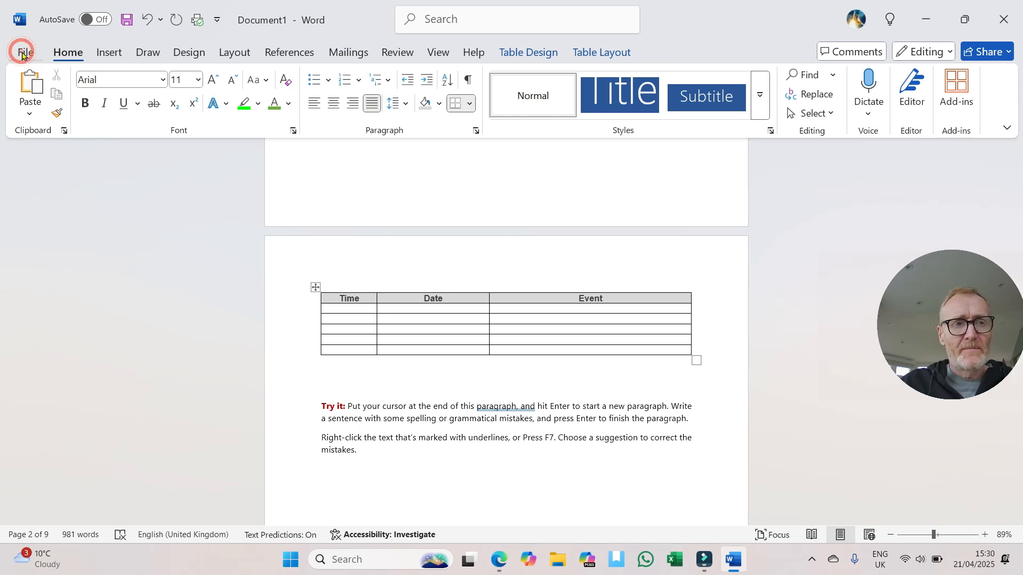
pyautogui.click(51, 276)
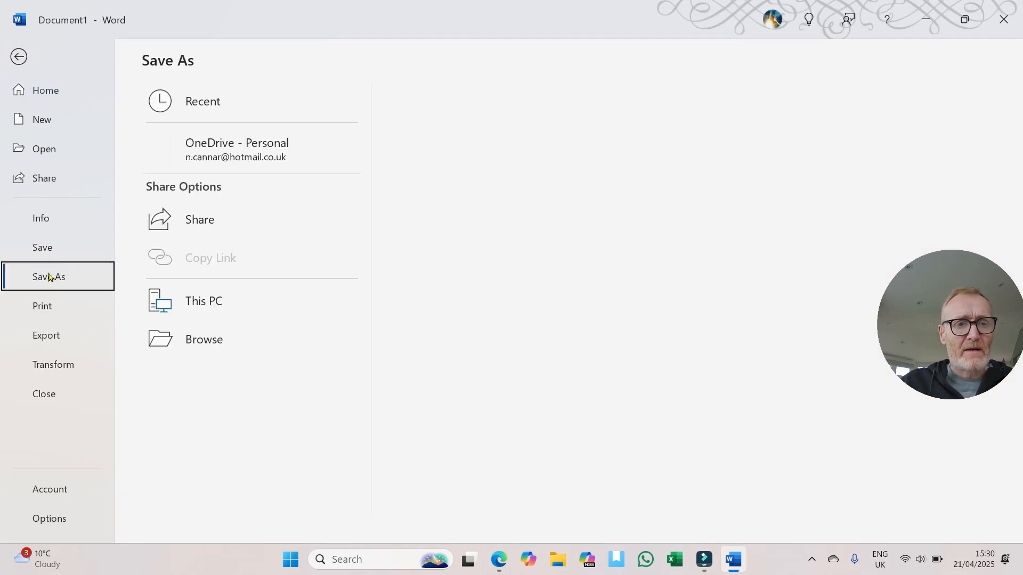
pyautogui.click(200, 383)
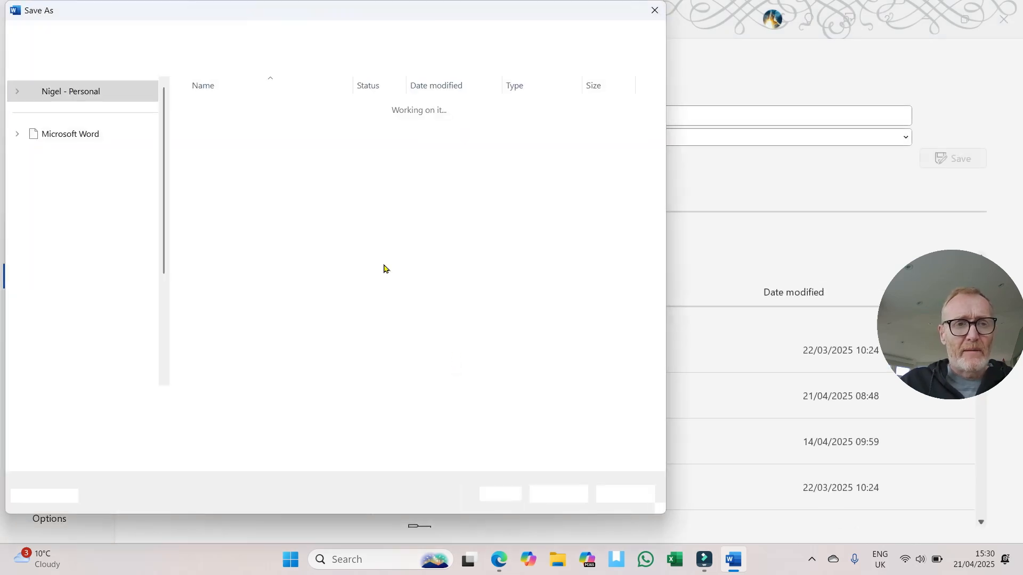
pyautogui.click(72, 131)
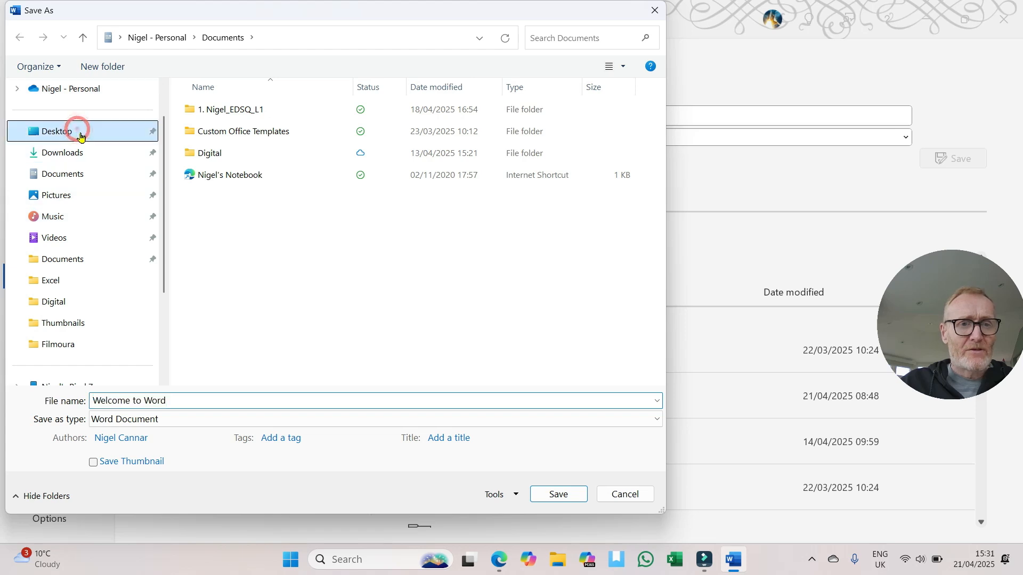
pyautogui.doubleClick(202, 111)
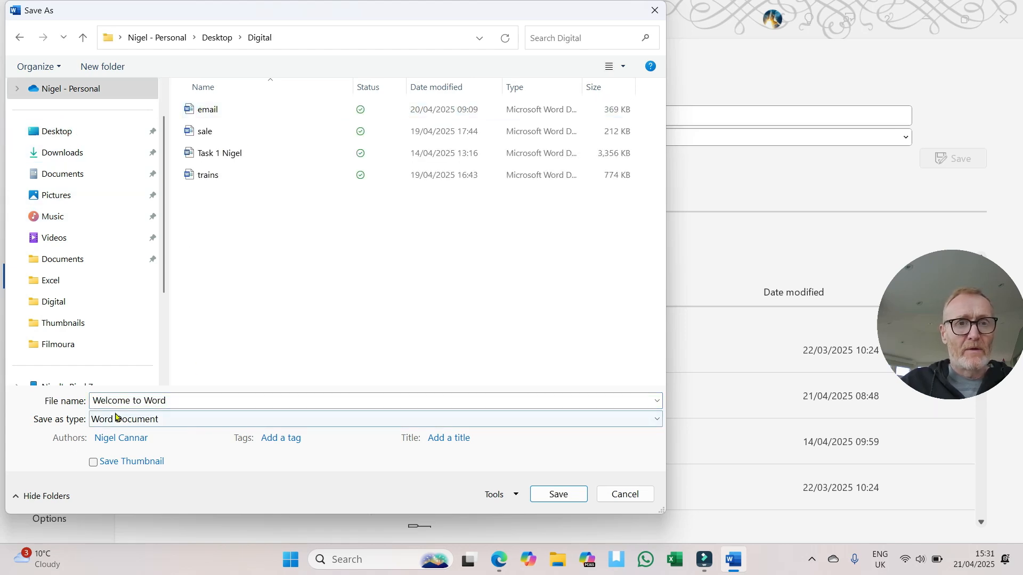
pyautogui.click(555, 487)
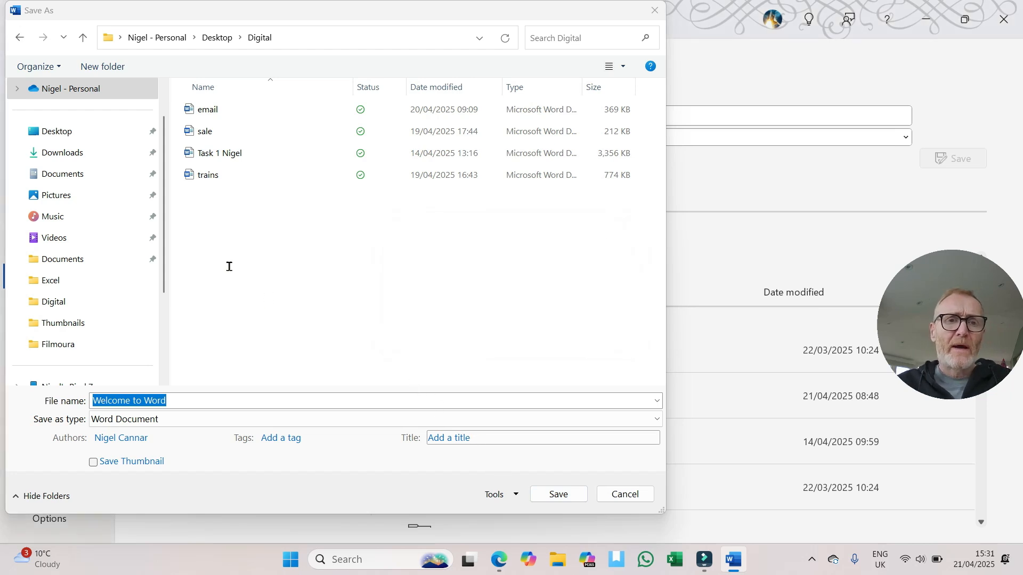
pyautogui.press('Escape')
pyautogui.press('Escape')
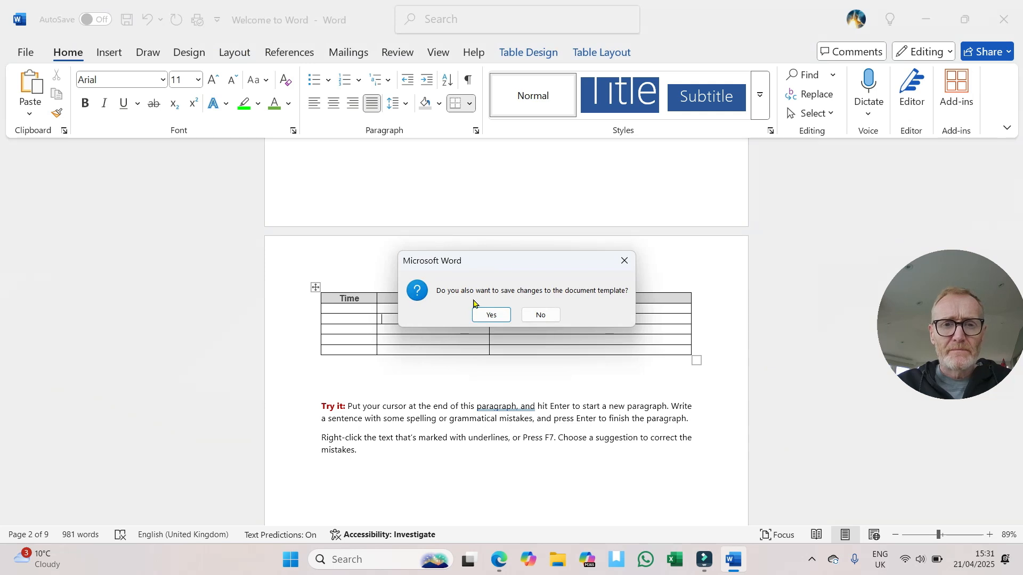
pyautogui.click(540, 316)
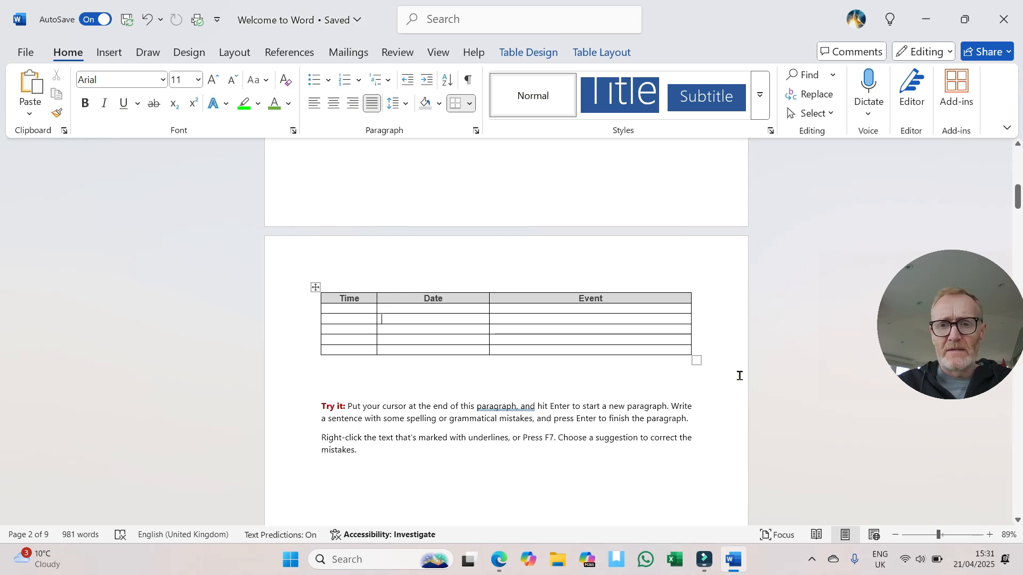
pyautogui.click(602, 357)
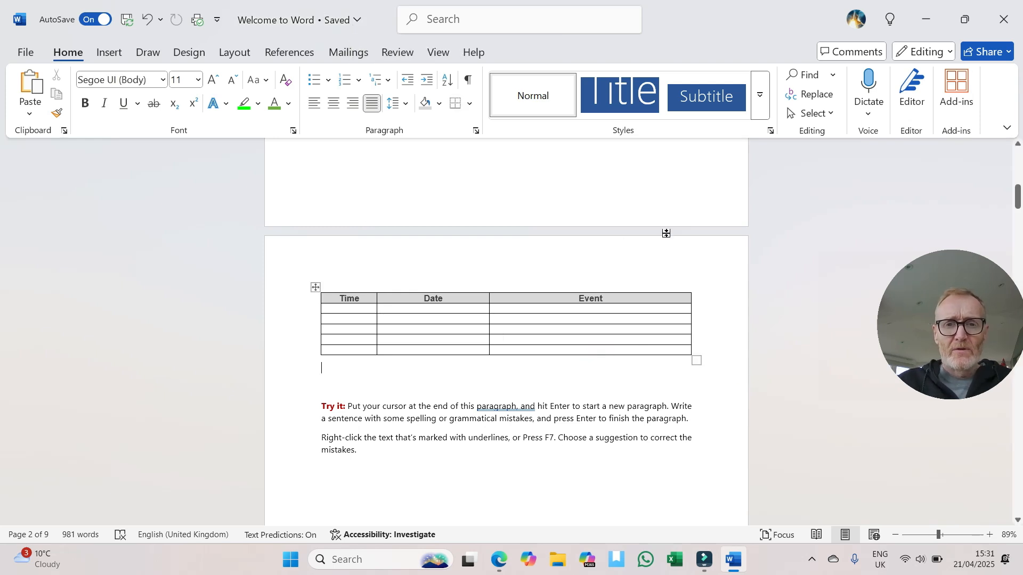
pyautogui.moveTo(1017, 197); pyautogui.dragTo(1018, 160)
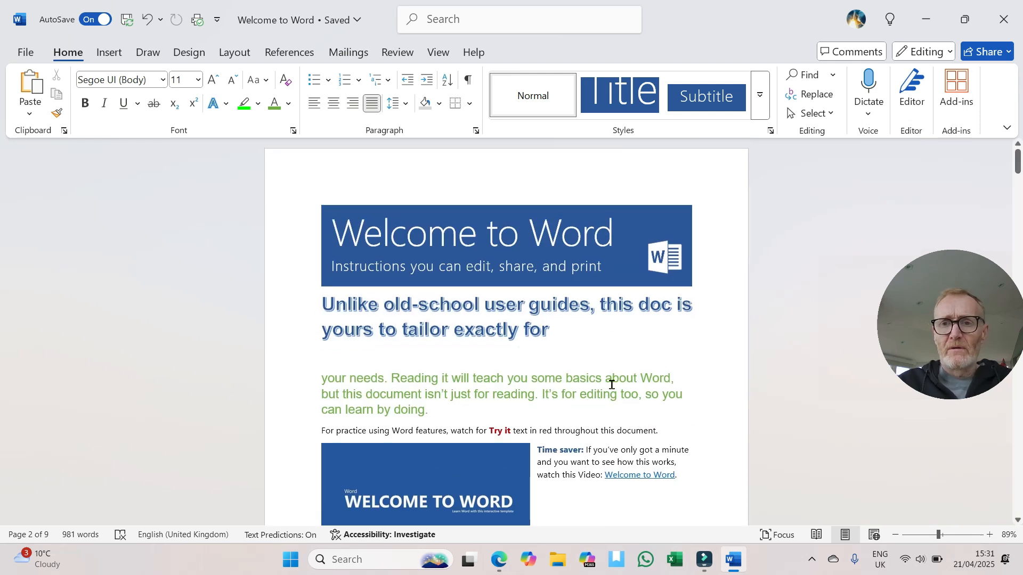